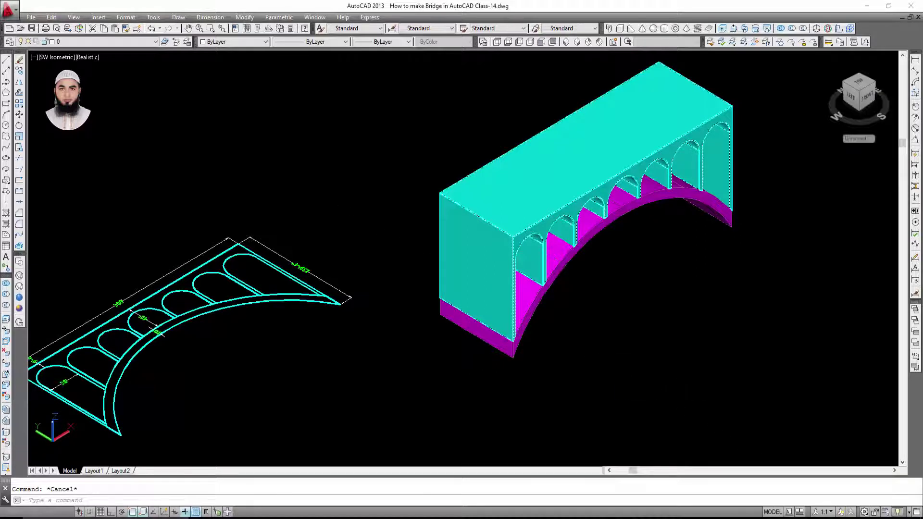
Pan the view of the 3D bridge slightly to the left.
middle_click_drag(485, 390, 507, 380)
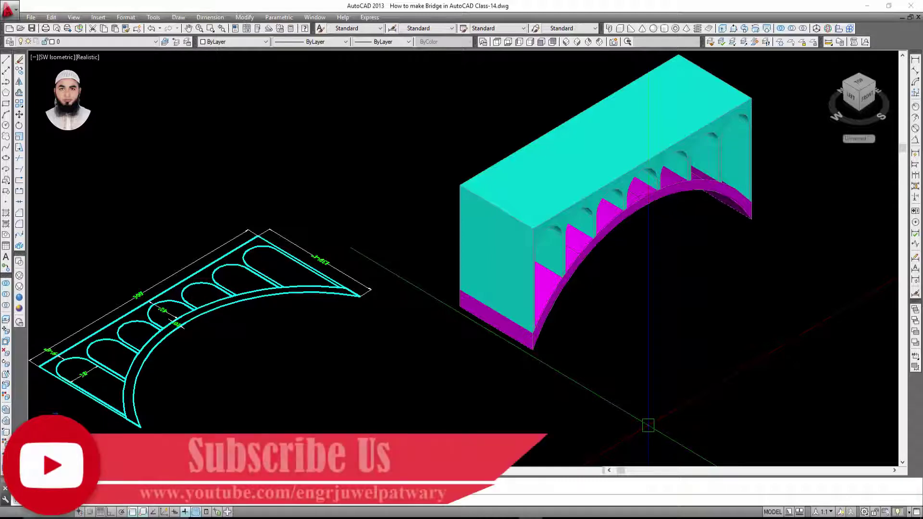
middle_click_drag(648, 425, 647, 426)
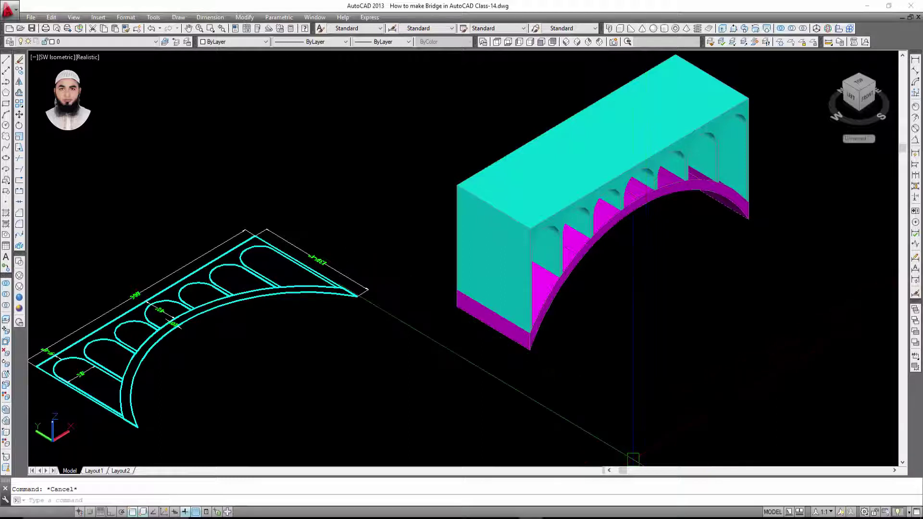
Hide AutoCAD, zoom in and out on the bridge reference photo, then hide the photo.
left_click(867, 5)
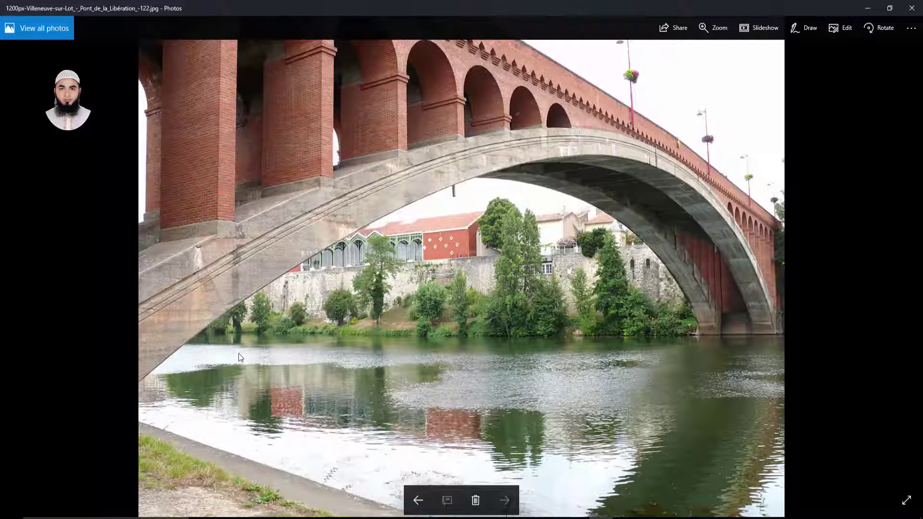
scroll(821, 255, "up", 2)
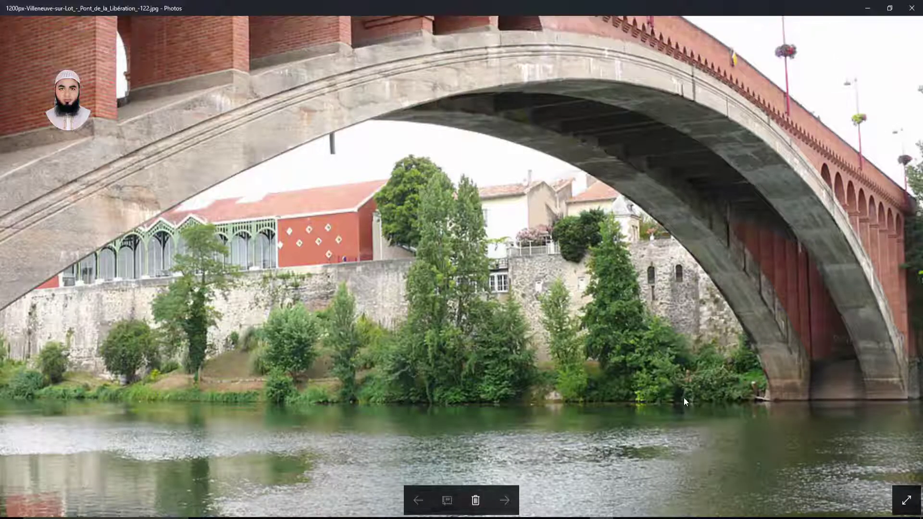
scroll(761, 237, "down", 2)
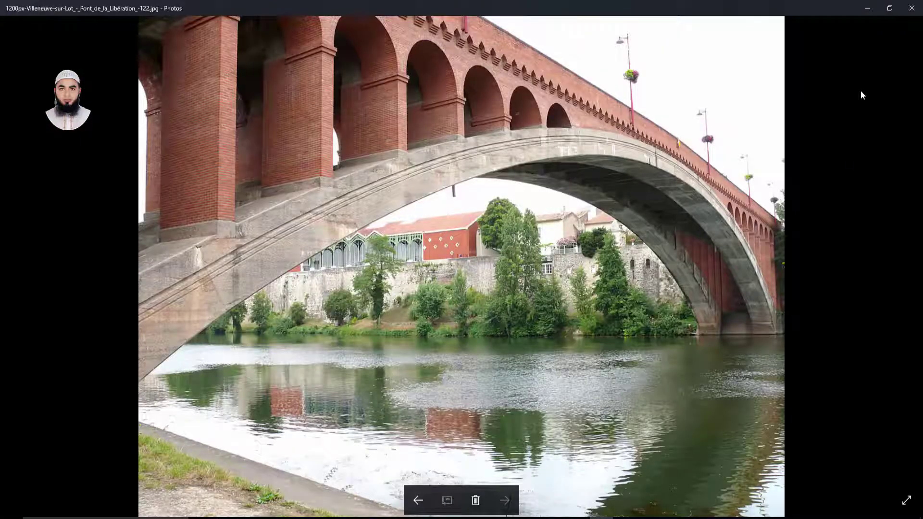
left_click(867, 8)
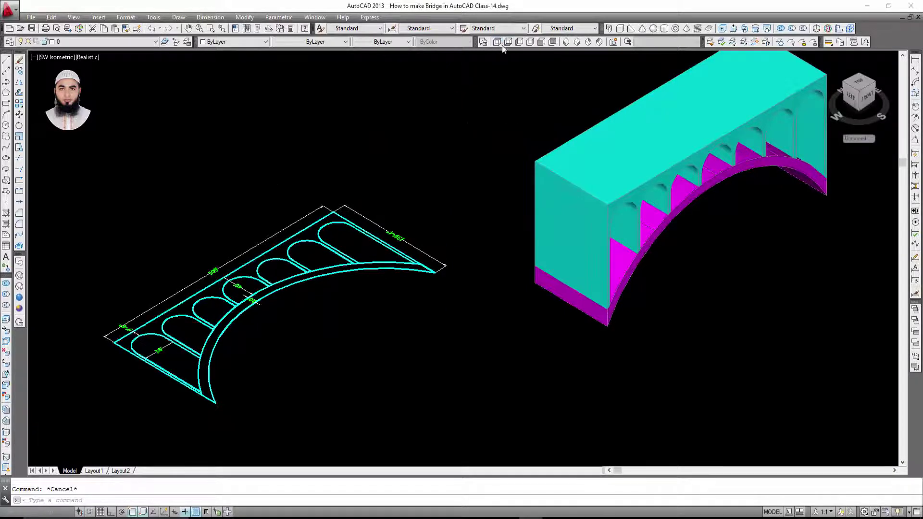
Switch the drawing to the Top plan view and pan to frame both drawings.
left_click(497, 43)
middle_click_drag(507, 196, 413, 231)
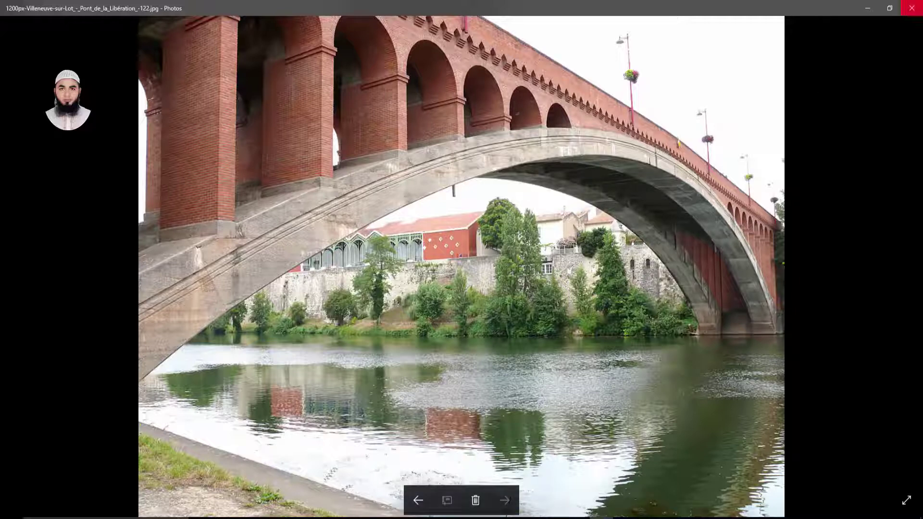
Return to AutoCAD and zoom in on the dimensioned 2D bridge profile in plan.
left_click(861, 10)
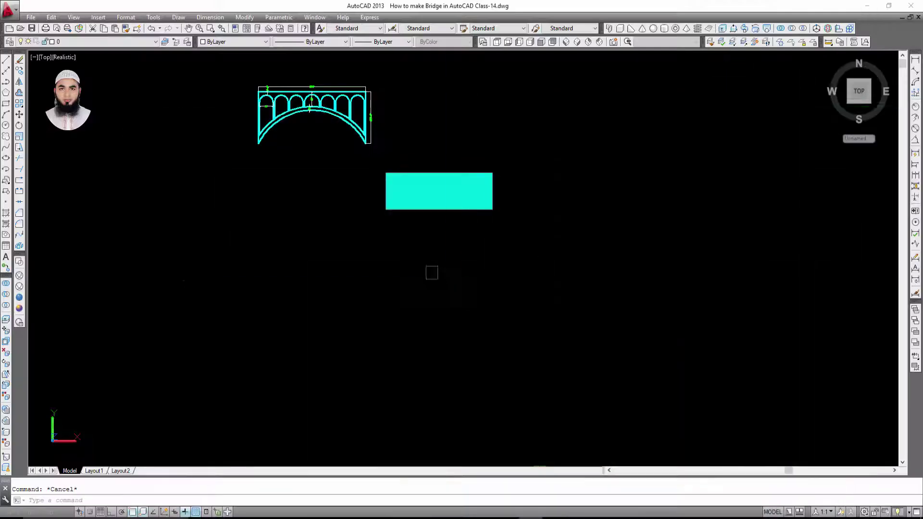
middle_click_drag(417, 192, 416, 235)
scroll(419, 224, "up", 2)
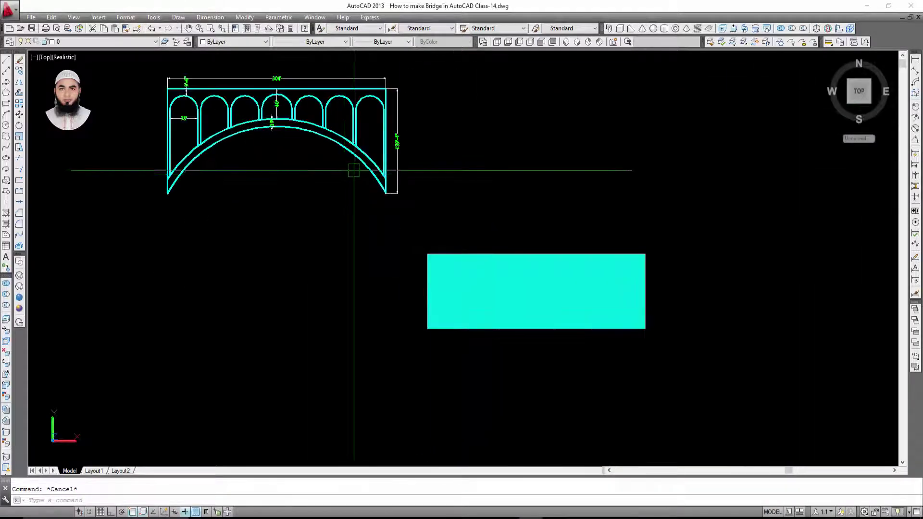
scroll(354, 168, "up", 1)
scroll(327, 144, "up", 3)
scroll(337, 163, "up", 1)
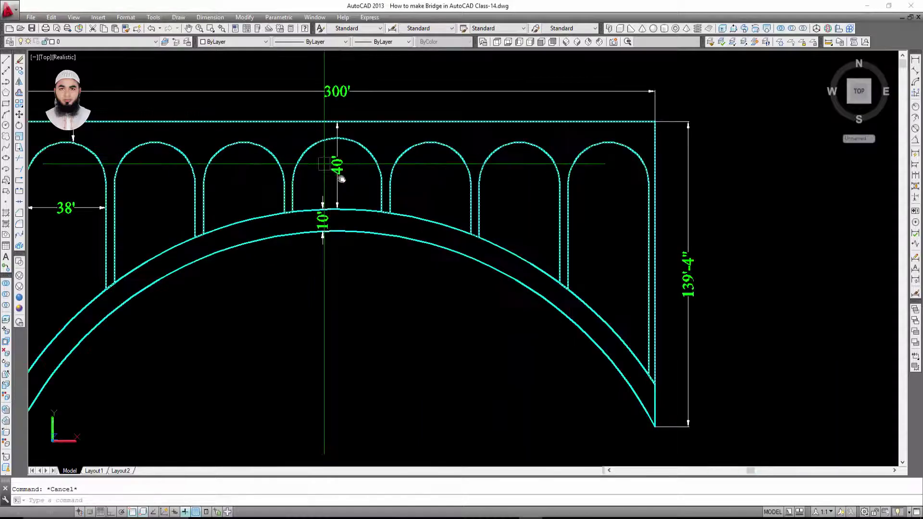
scroll(340, 179, "up", 1)
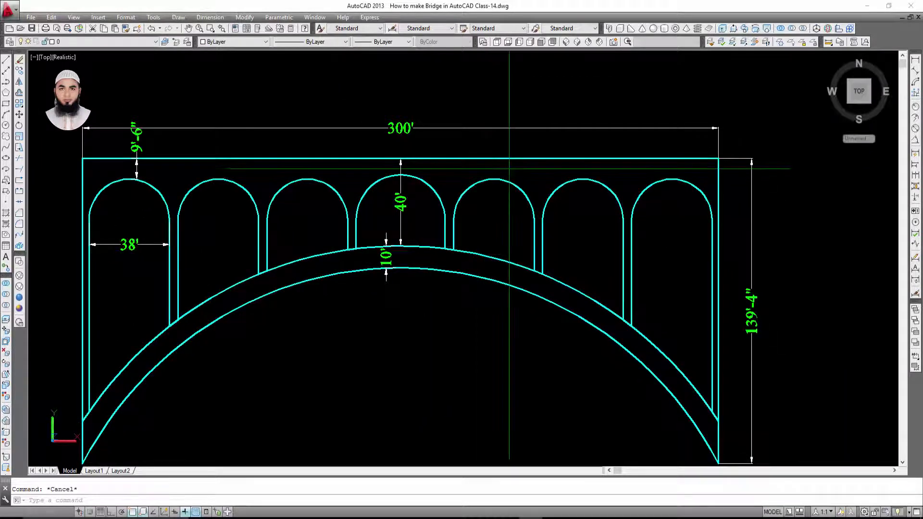
middle_click_drag(196, 262, 190, 228)
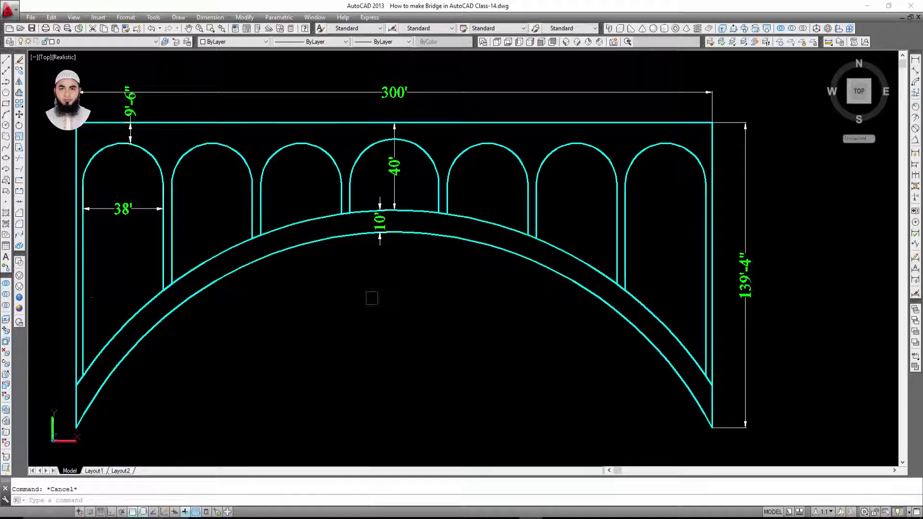
scroll(534, 210, "down", 3)
scroll(549, 174, "up", 3)
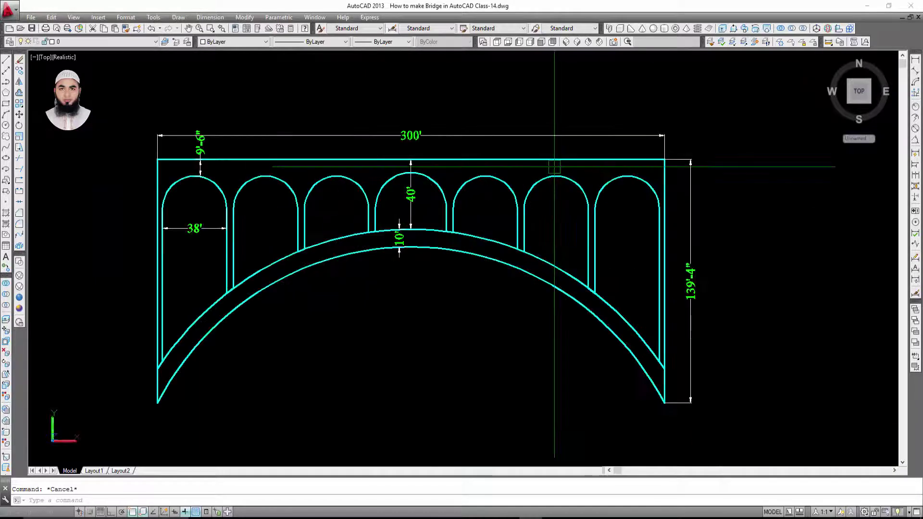
middle_click_drag(720, 286, 690, 290)
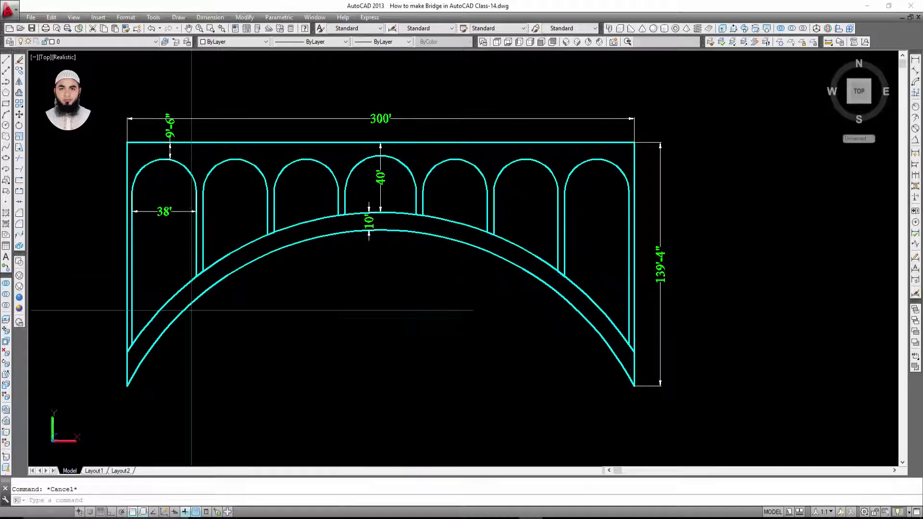
middle_click_drag(353, 289, 354, 309)
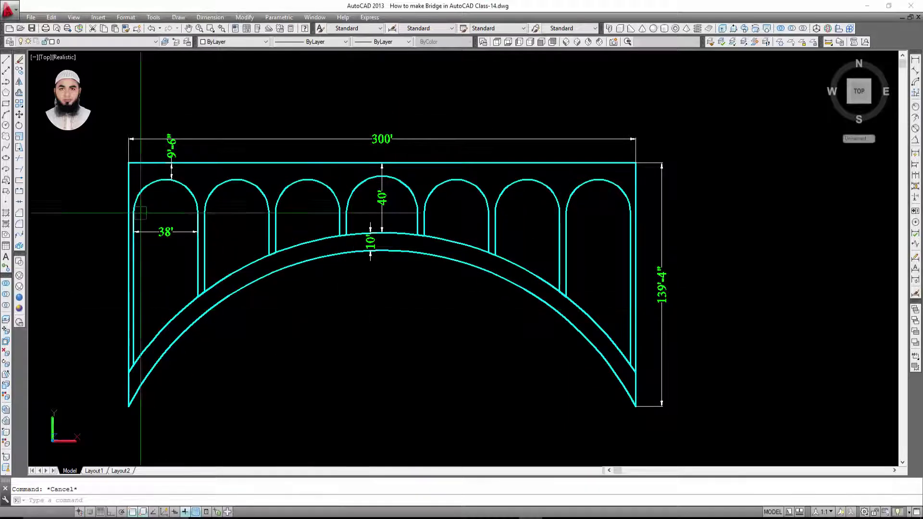
Inspect the 300' span dimension and the whole drawing, then frame the profile upper left.
left_click(466, 139)
key("Escape")
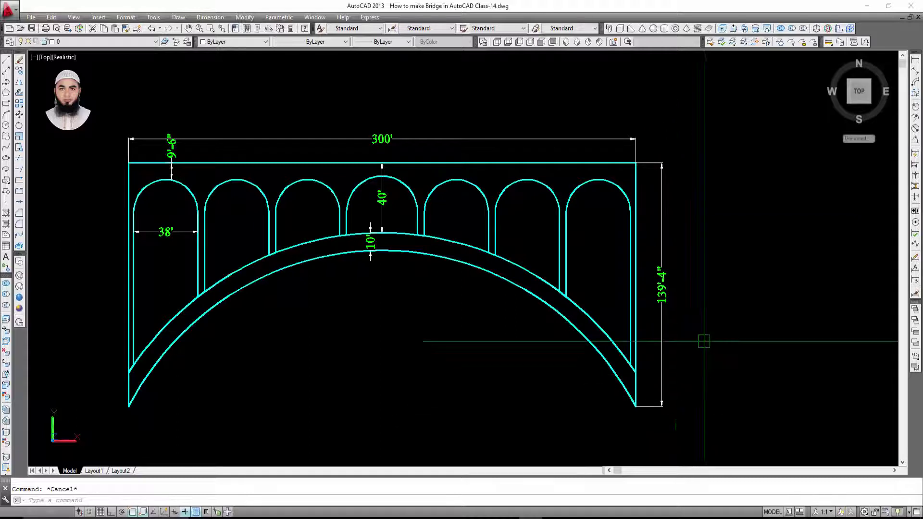
middle_click_drag(232, 426, 238, 411)
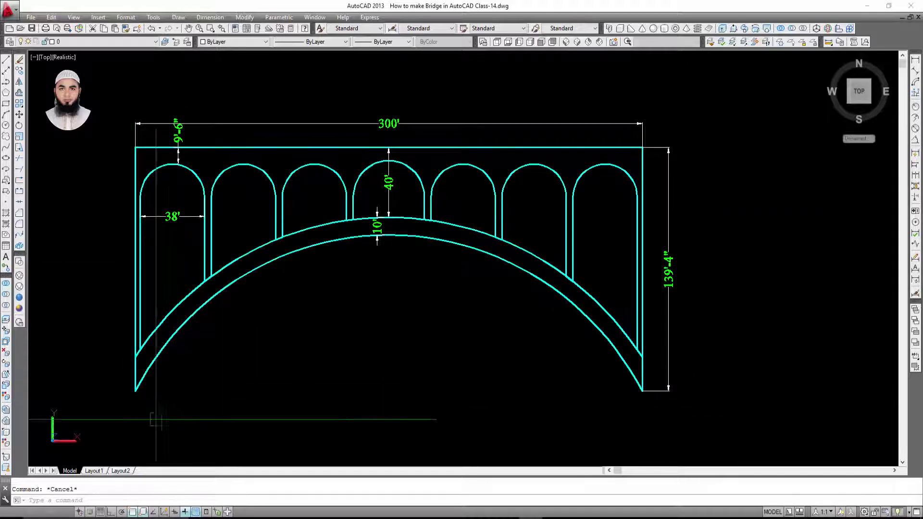
middle_click_drag(545, 351, 544, 325)
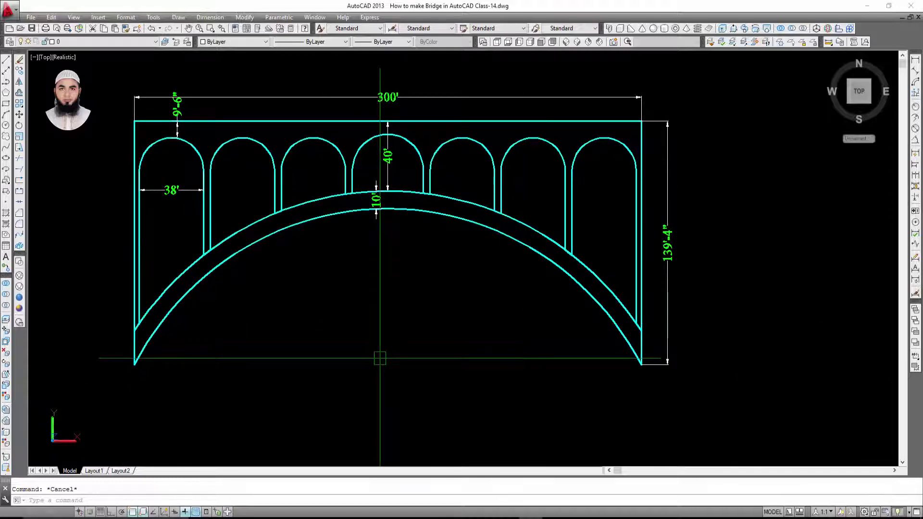
middle_click_drag(213, 185, 214, 225)
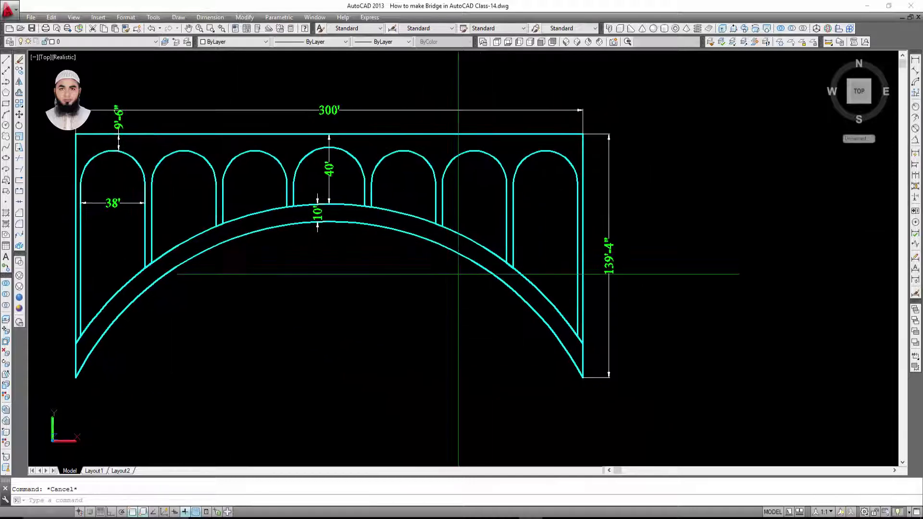
scroll(415, 289, "down", 3)
key("ctrl+a")
key("Escape")
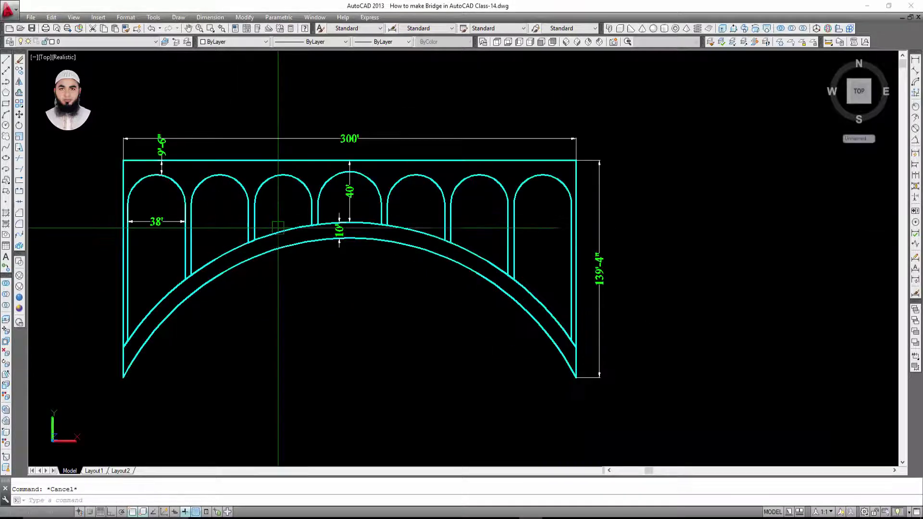
scroll(295, 222, "up", 2)
scroll(166, 194, "down", 3)
scroll(314, 219, "up", 3)
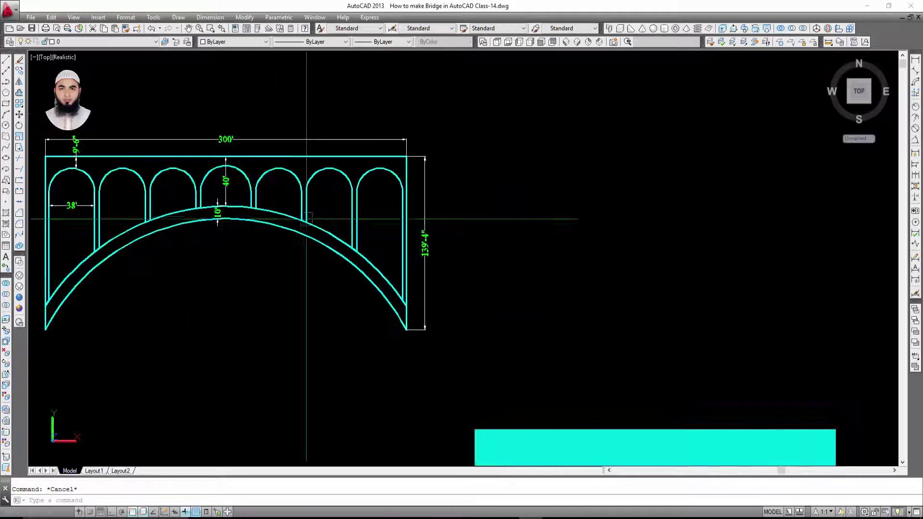
middle_click_drag(400, 221, 441, 254)
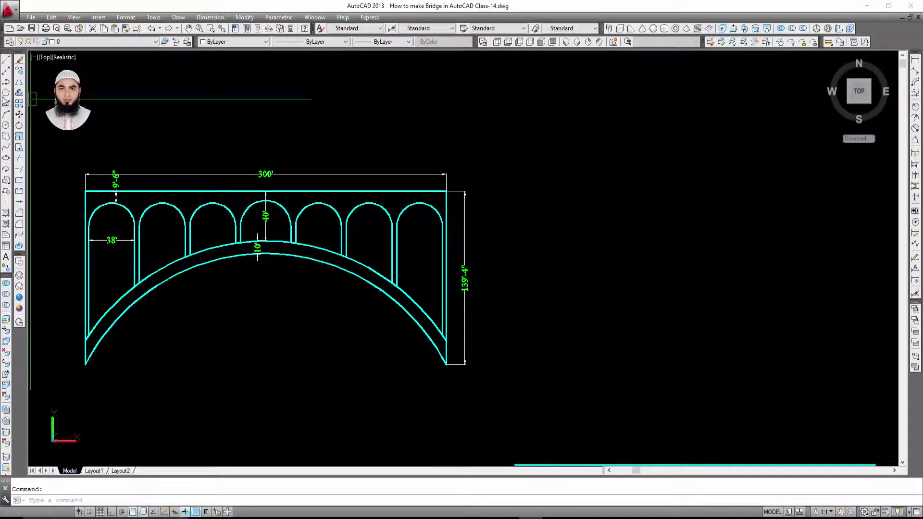
Make Cyan the current drawing colour.
middle_click_drag(561, 144, 484, 145)
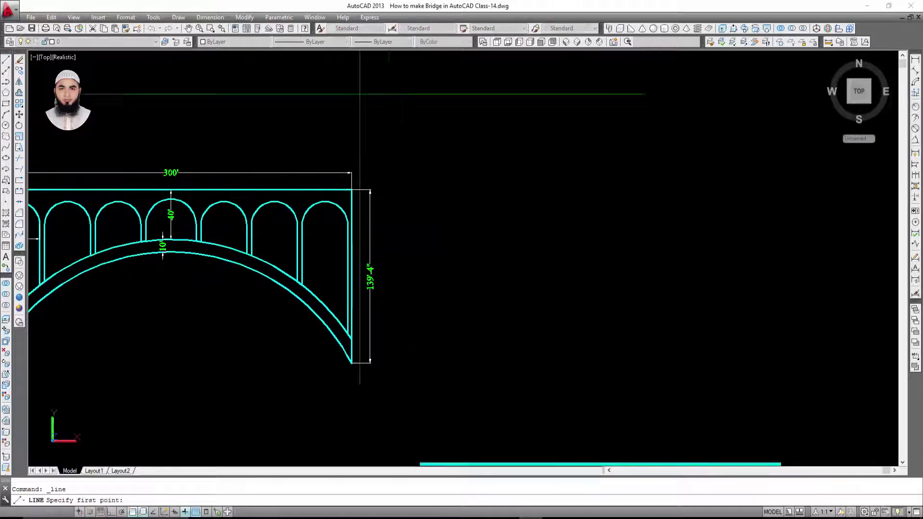
key("Escape")
left_click(231, 41)
left_click(224, 93)
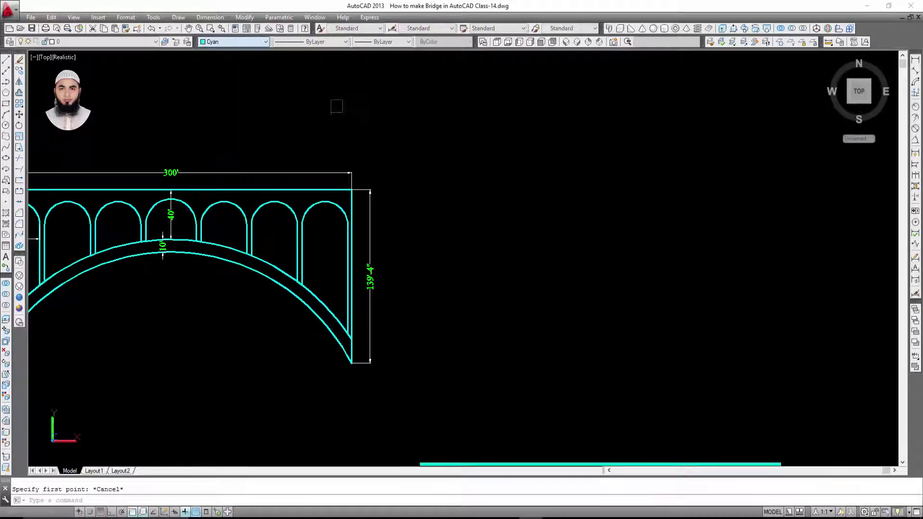
scroll(448, 171, "down", 3)
middle_click_drag(447, 171, 425, 136)
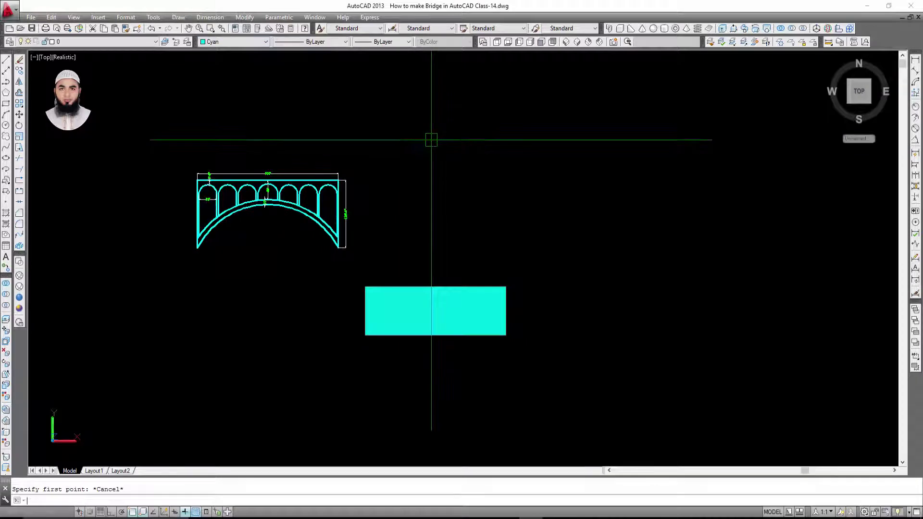
Draw an L-shaped pair of vertical and horizontal lines right of the bridge profile.
type("l")
key("Return")
key("Escape")
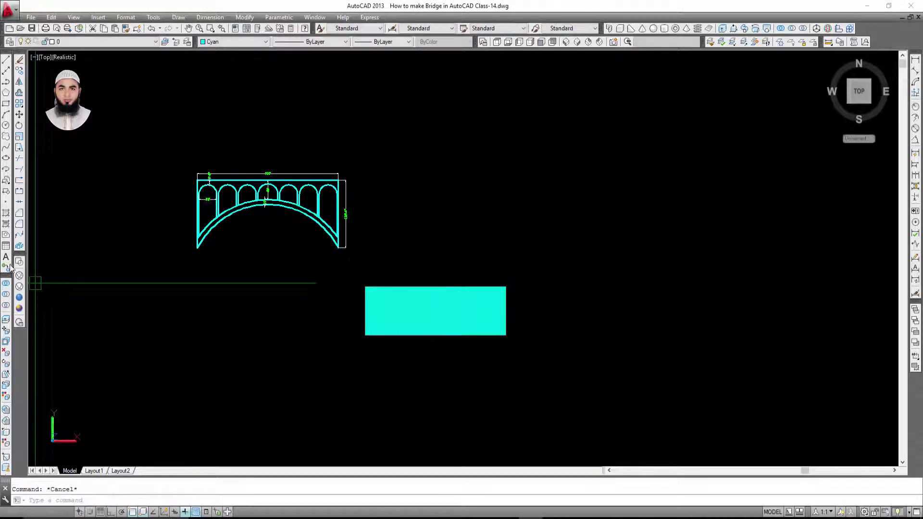
left_click(11, 268)
scroll(314, 182, "up", 4)
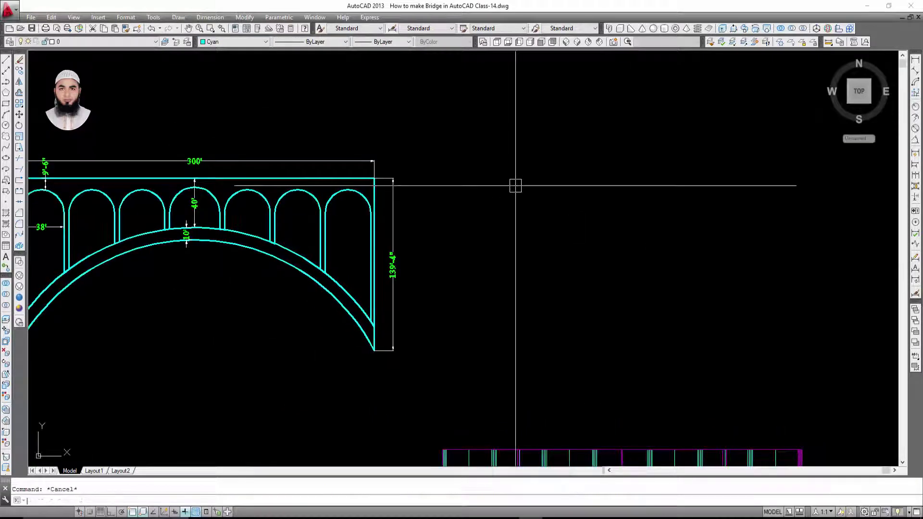
type("l")
key("Return")
left_click(493, 187)
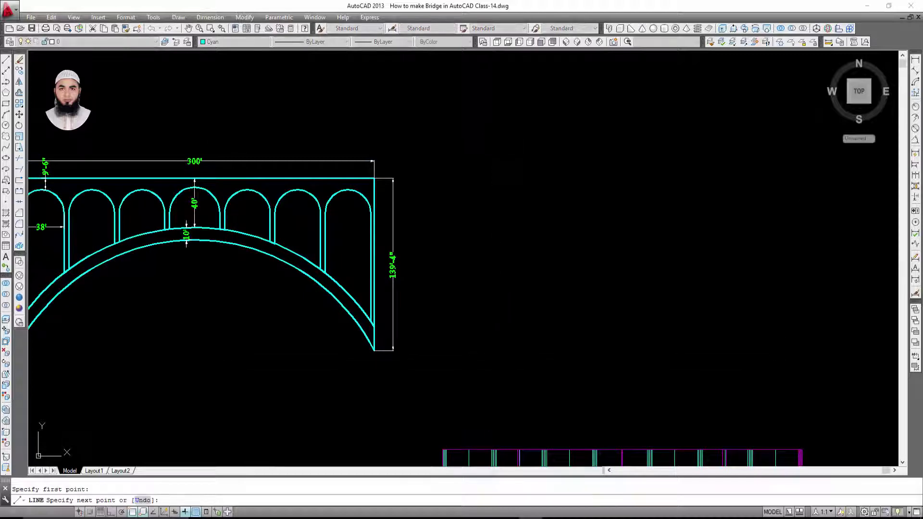
left_click(491, 384)
middle_click_drag(769, 363, 565, 333)
left_click(449, 355)
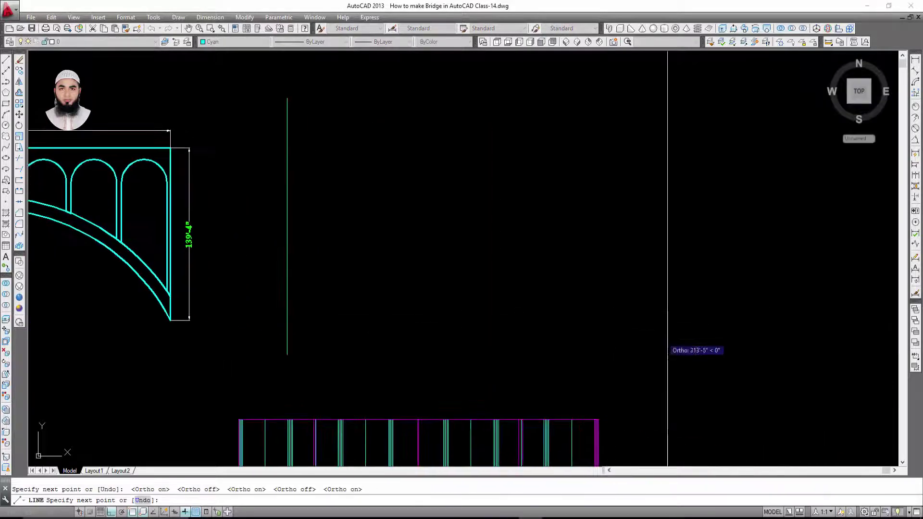
left_click(730, 355)
key("Escape")
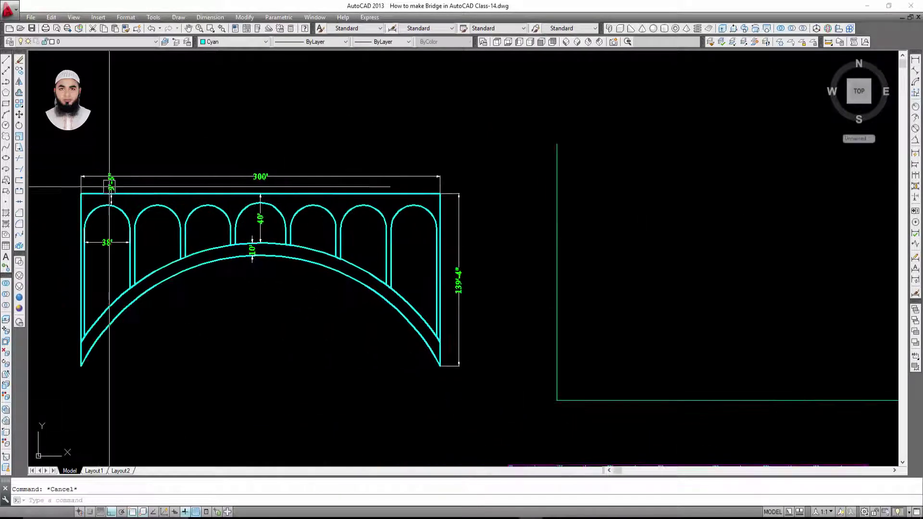
middle_click_drag(593, 136, 481, 102)
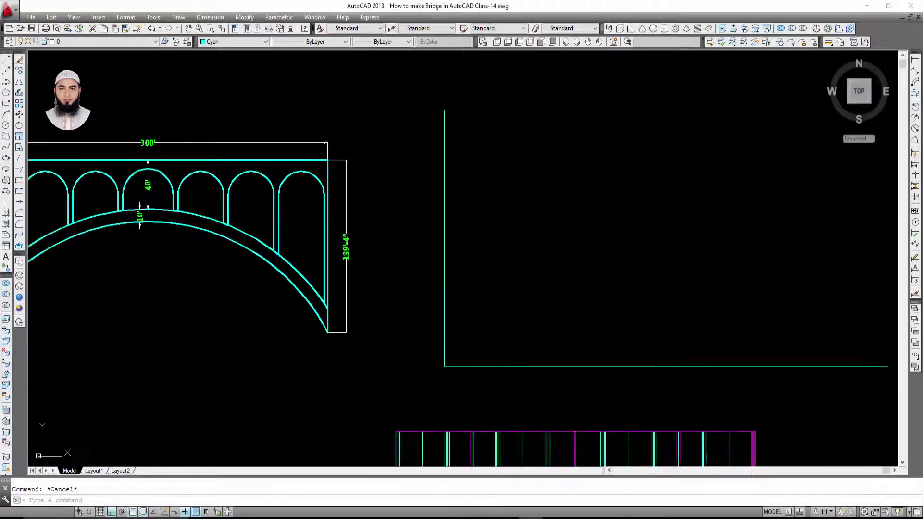
Window-select the L-shaped lines and set their lineweight to 0.30 mm.
left_click(565, 226)
left_click(358, 391)
key("Escape")
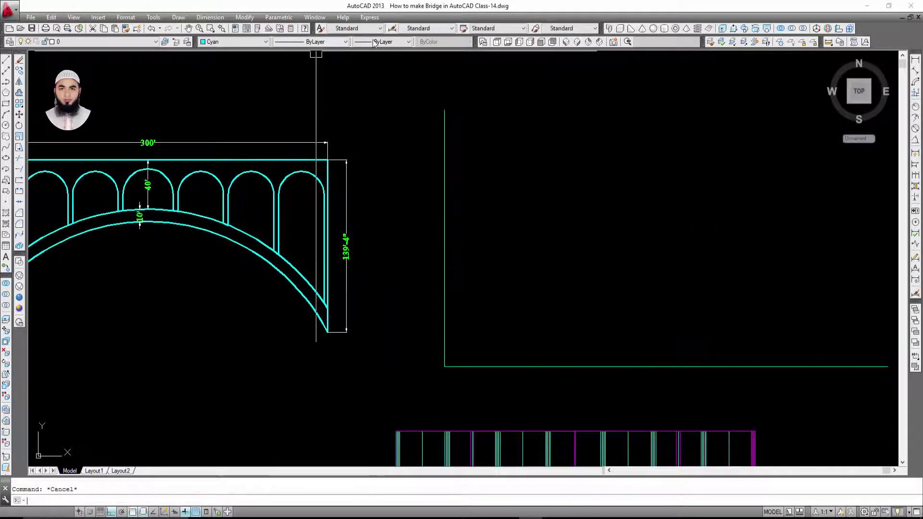
left_click(374, 42)
left_click(387, 156)
left_click(593, 247)
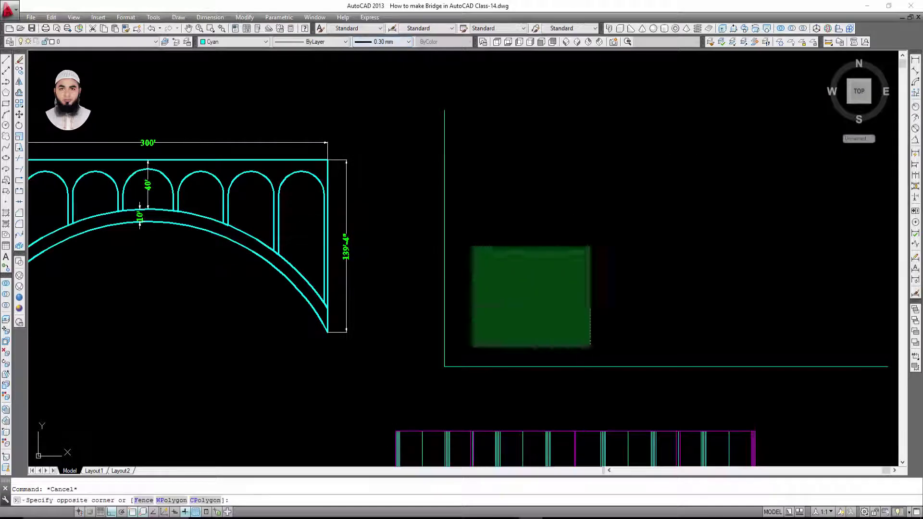
left_click(413, 380)
left_click(369, 76)
left_click(380, 42)
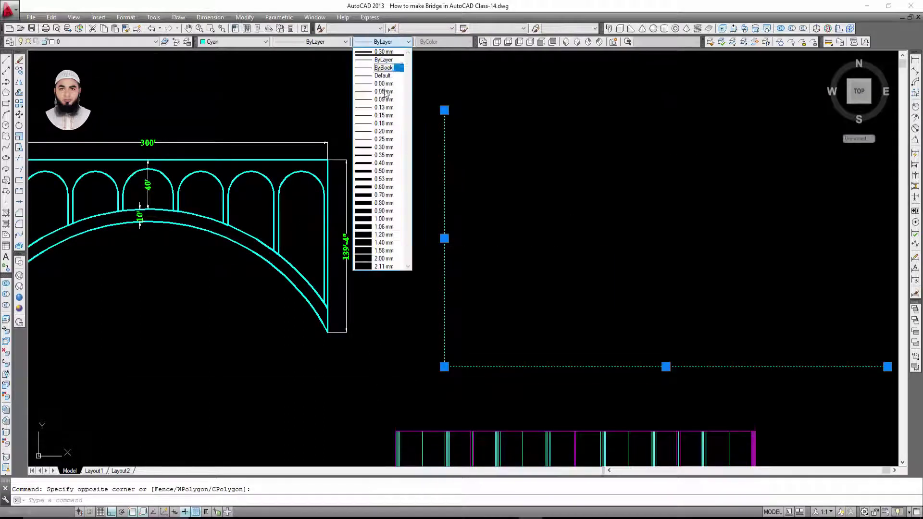
left_click(385, 148)
key("Escape")
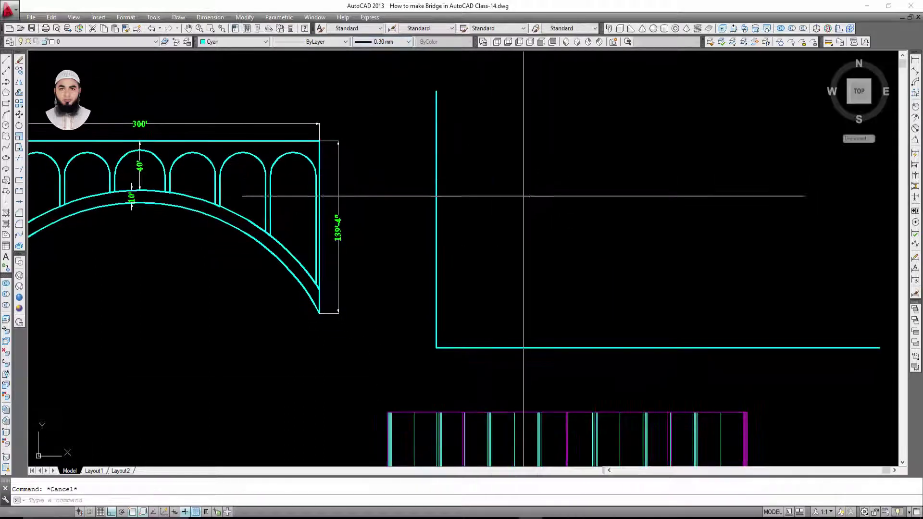
Pan and zoom to show the bridge, L-shape and strip drawing together.
scroll(525, 196, "down", 3)
scroll(550, 197, "up", 2)
middle_click_drag(550, 197, 517, 163)
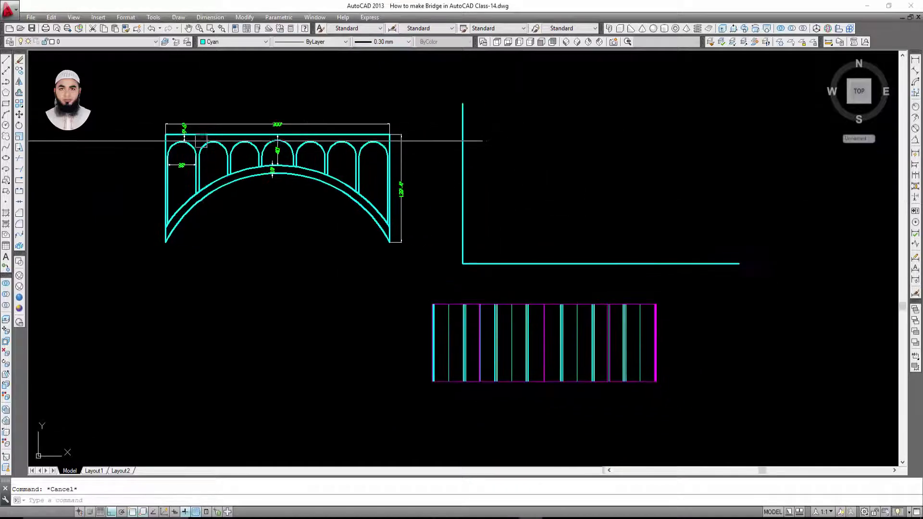
scroll(200, 141, "up", 4)
middle_click_drag(237, 139, 164, 165)
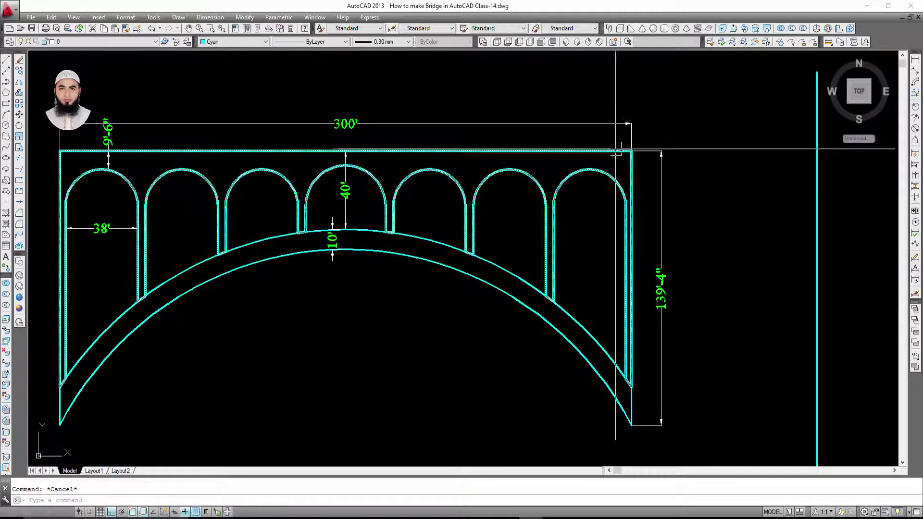
scroll(560, 151, "down", 4)
middle_click_drag(744, 172, 614, 194)
type("o")
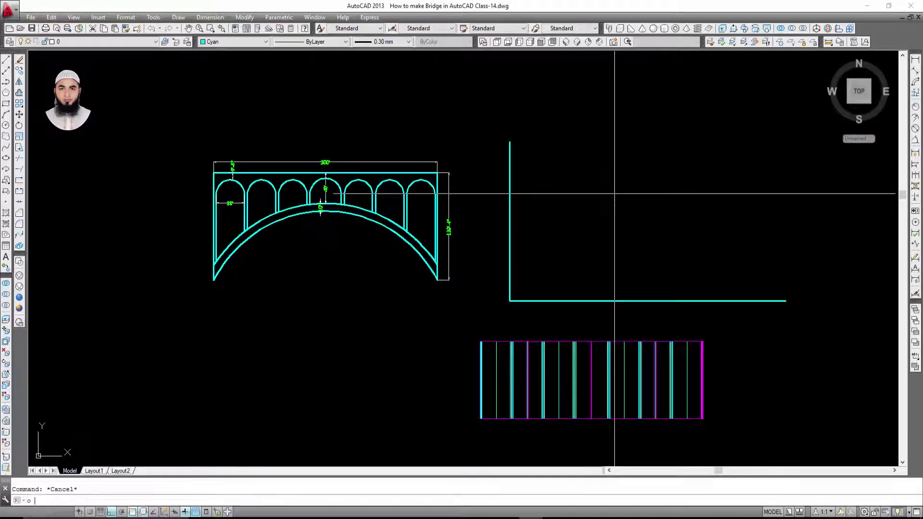
Offset the vertical line 30 feet to the right, then select that copy.
key("Return")
type("30")
type("'")
key("Return")
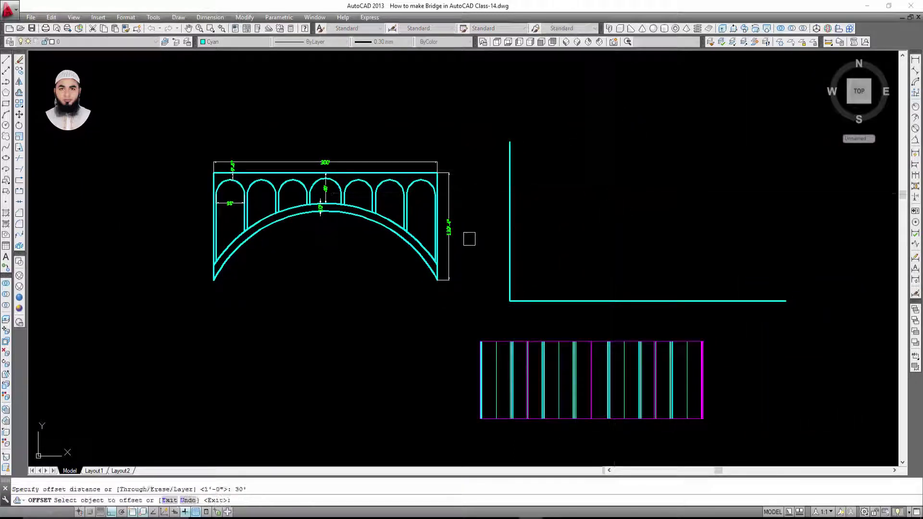
left_click(509, 224)
left_click(721, 212)
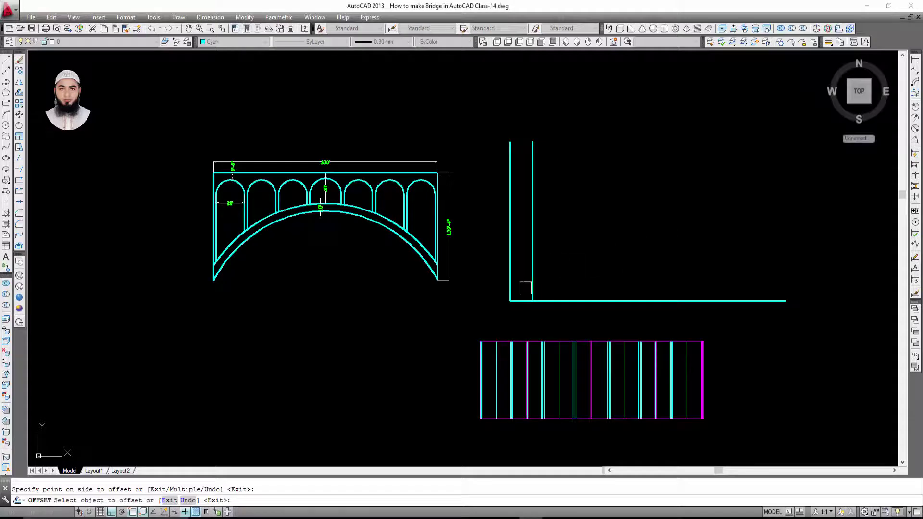
key("Escape")
left_click(553, 233)
left_click(517, 267)
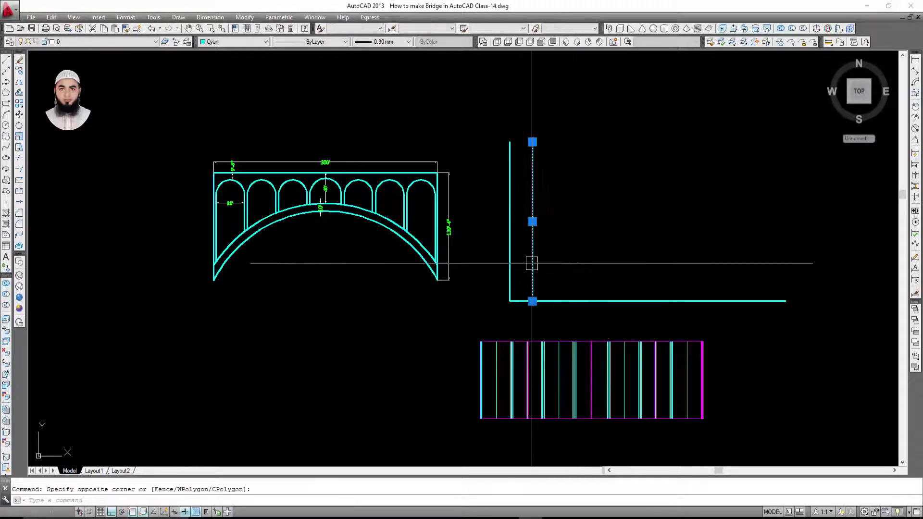
Replace it with a copy of the vertical line offset 300 feet to the right.
type("o")
key("Return")
type("3")
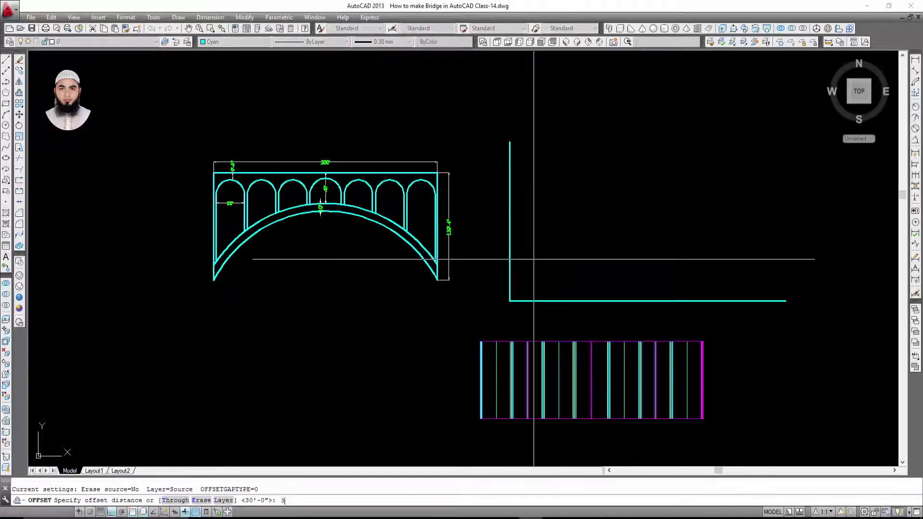
key("Return")
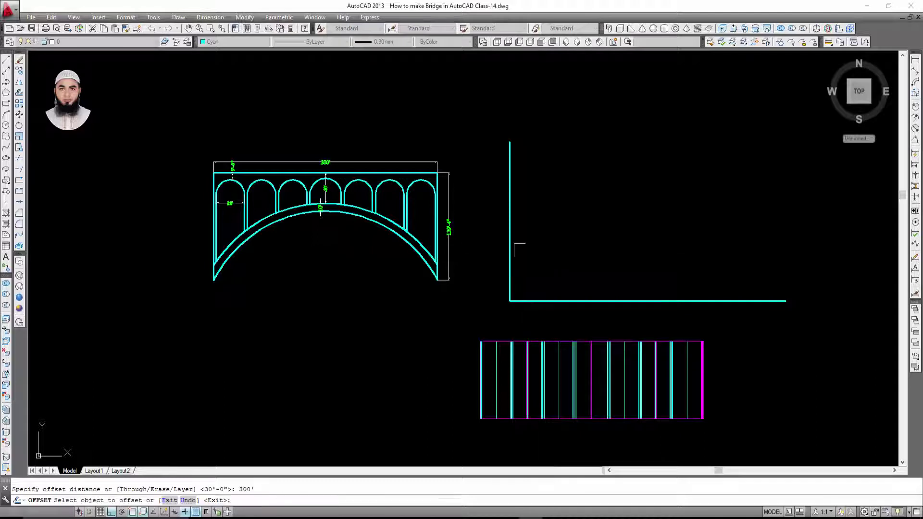
left_click(510, 236)
left_click(756, 206)
key("Escape")
middle_click_drag(779, 248, 646, 213)
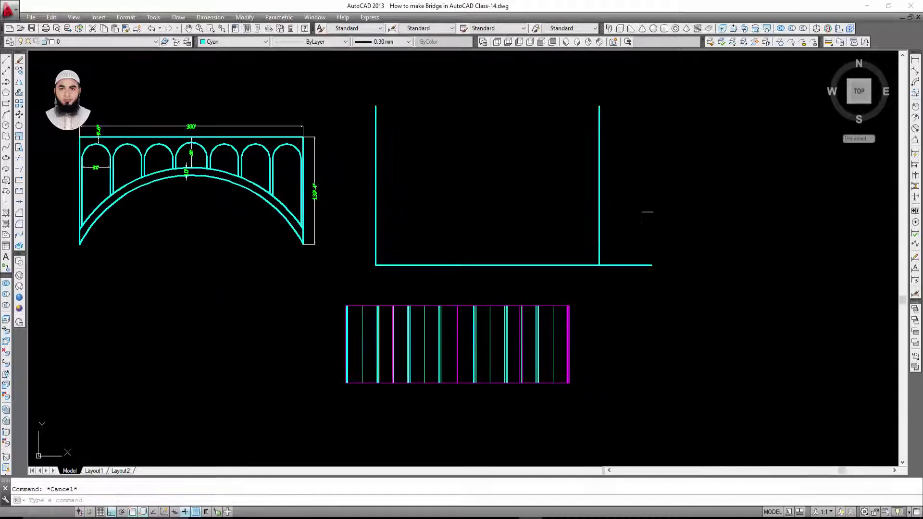
Start and cancel a trim, then frame the view around the 139'-4" dimension.
type("tr")
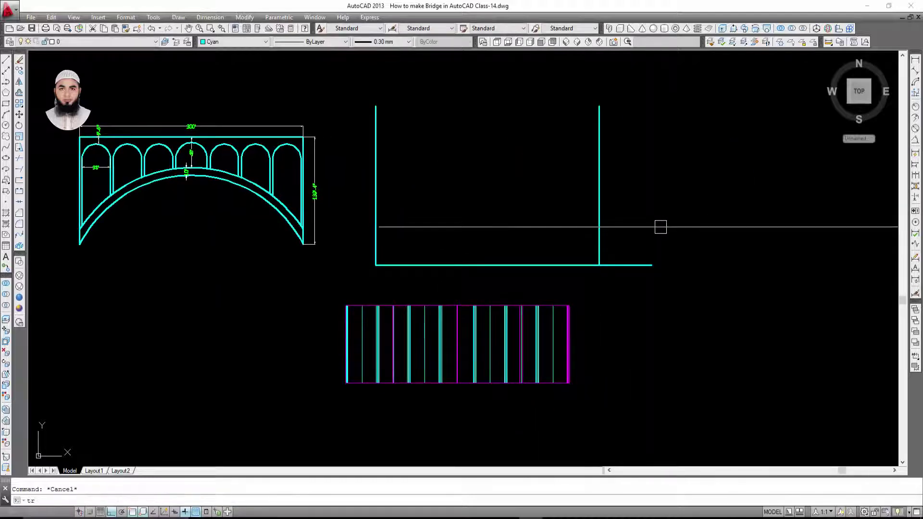
key("Return")
key("Escape")
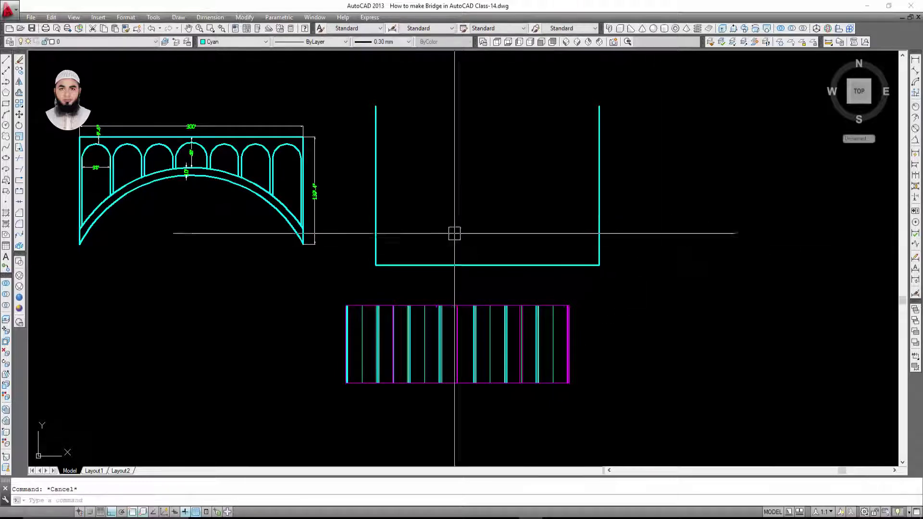
middle_click_drag(308, 227, 393, 288)
scroll(394, 288, "up", 4)
middle_click_drag(399, 117, 389, 196)
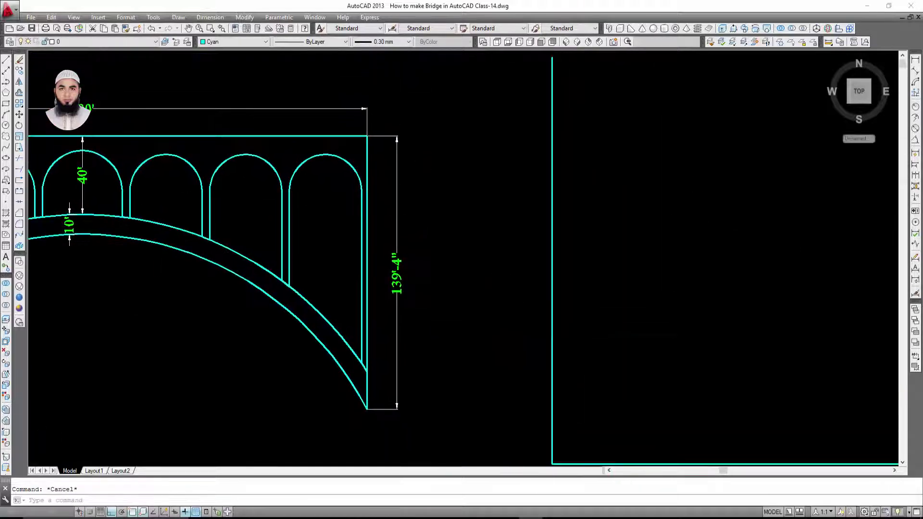
scroll(452, 196, "down", 2)
scroll(555, 258, "down", 1)
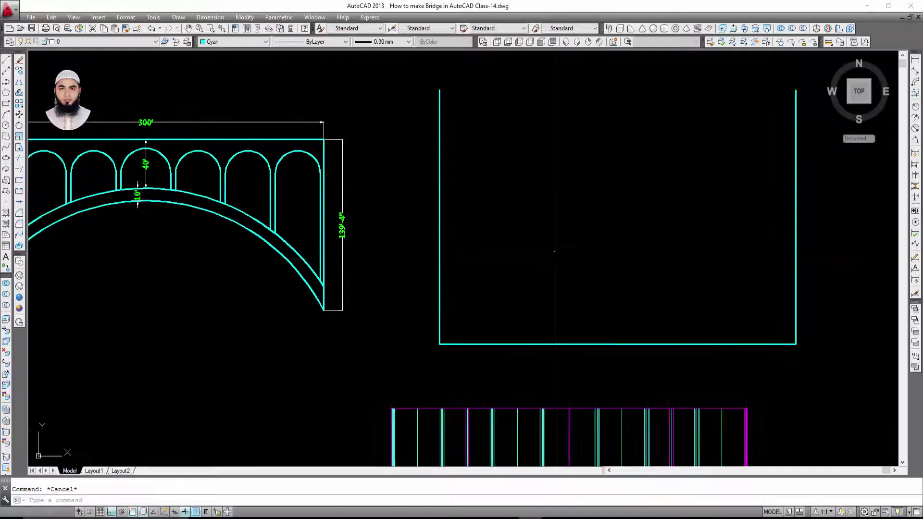
Offset the bottom line upward 139' to form the rectangle's top edge.
type("o")
key("Return")
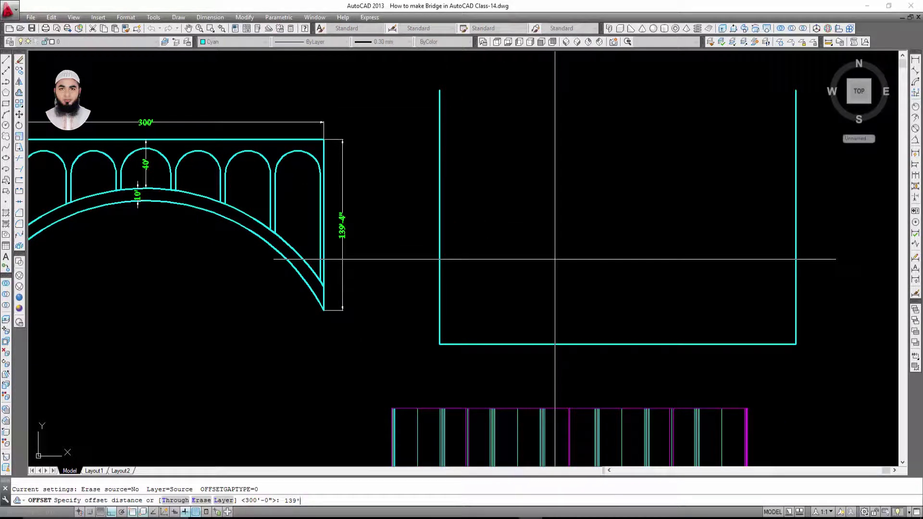
left_click(559, 345)
left_click(571, 229)
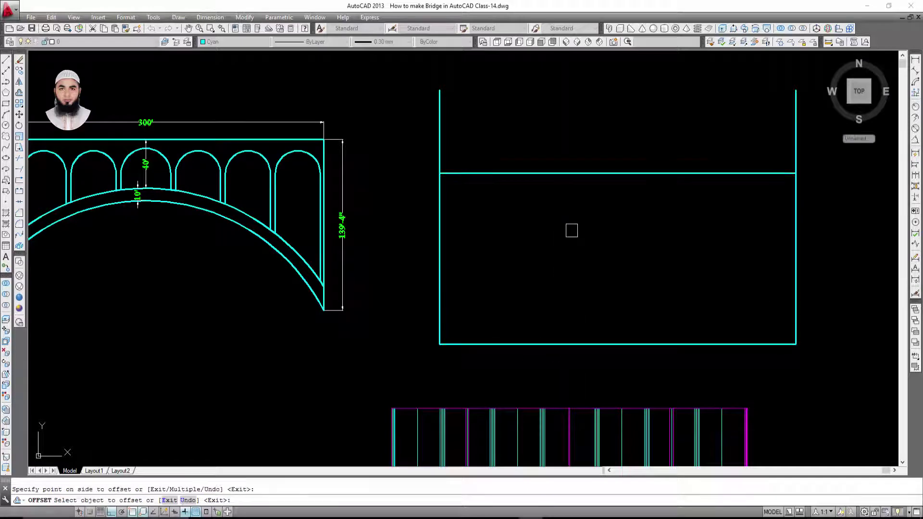
key("Escape")
Trim both side lines where they overhang above the new top edge.
scroll(584, 245, "down", 2)
scroll(511, 205, "up", 2)
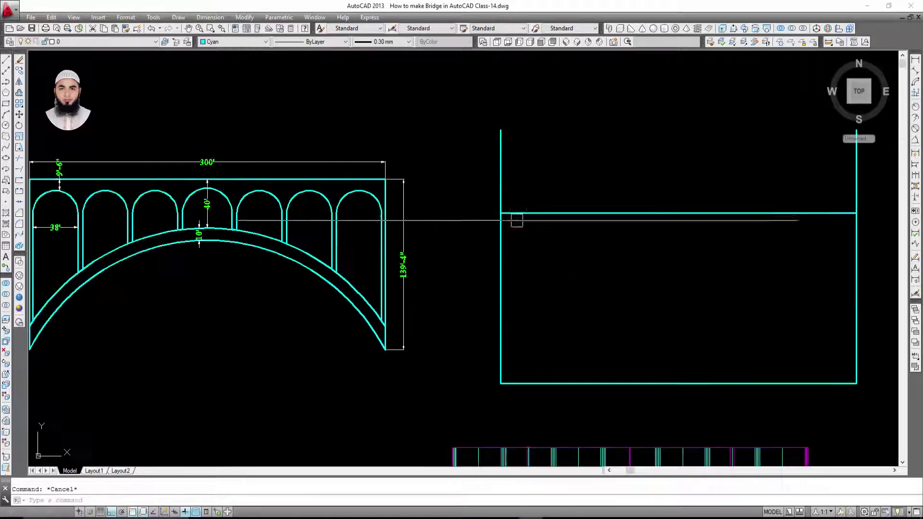
mouse_move(246, 130)
middle_mouse_down()
mouse_move(305, 140)
mouse_move(314, 123)
middle_mouse_up()
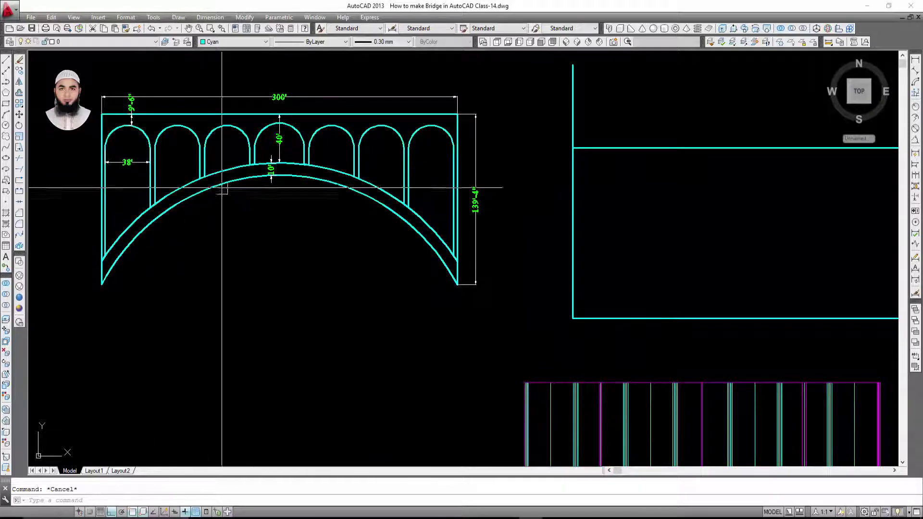
mouse_move(222, 188)
middle_mouse_down()
mouse_move(150, 204)
mouse_move(15, 203)
middle_mouse_up()
scroll(505, 183, "down", 2)
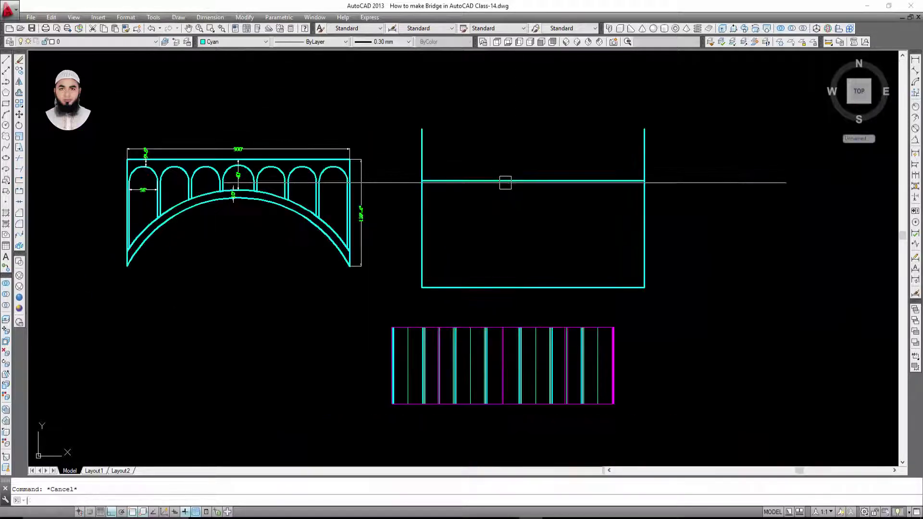
type("tr")
key("Return")
key("Return")
left_click(682, 126)
left_click(409, 161)
key("Escape")
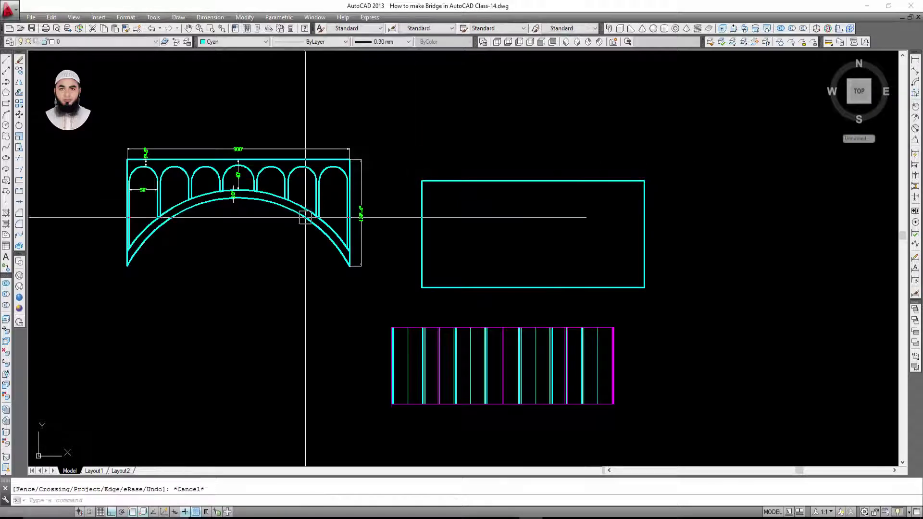
scroll(153, 228, "up", 2)
Frame the rectangle and bridge, briefly starting and cancelling an arc.
scroll(204, 180, "up", 3)
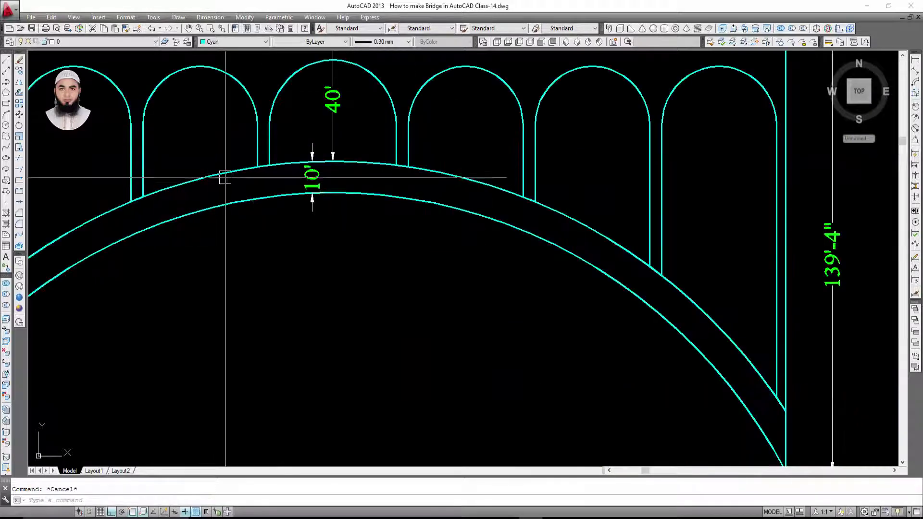
scroll(208, 182, "down", 3)
middle_click_drag(327, 219, 247, 216)
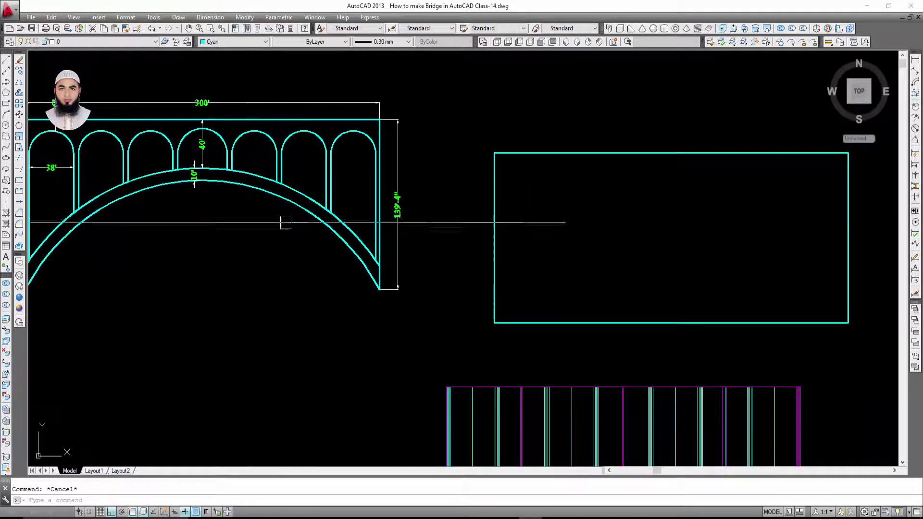
left_click(5, 114)
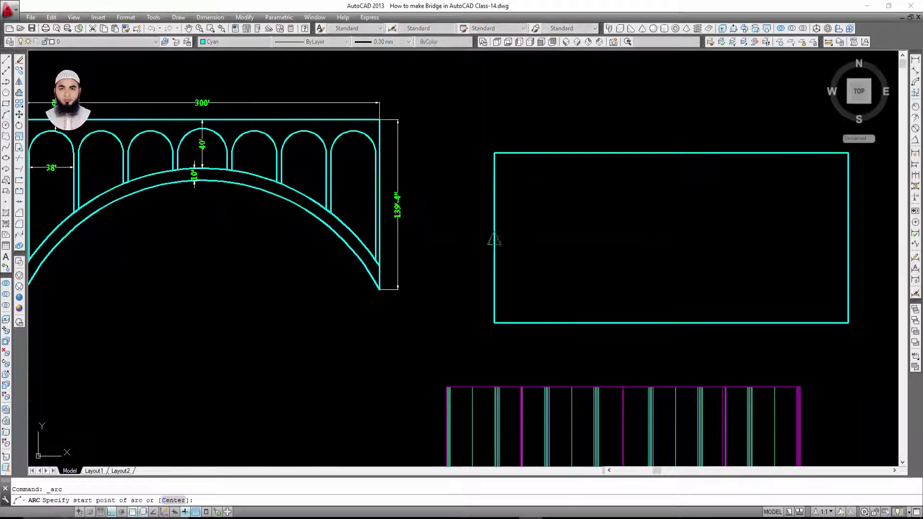
key("Escape")
scroll(309, 163, "up", 2)
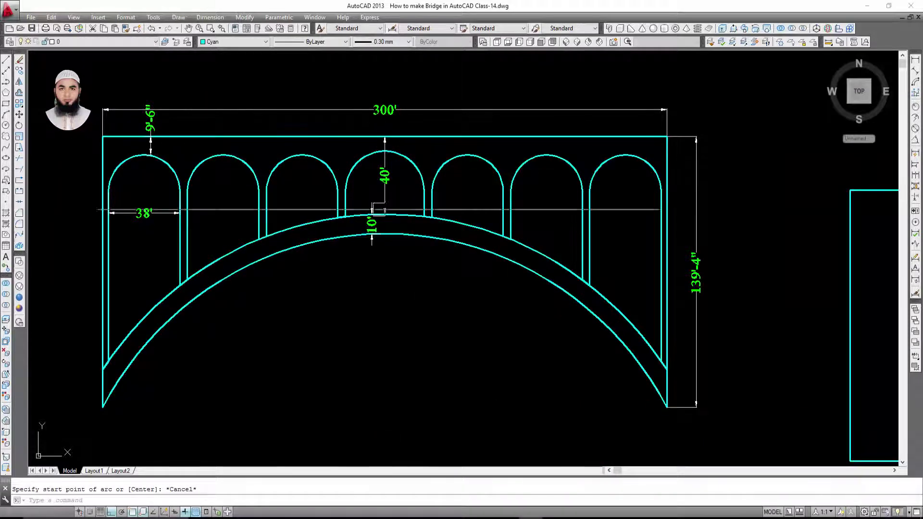
middle_click_drag(393, 210, 374, 212)
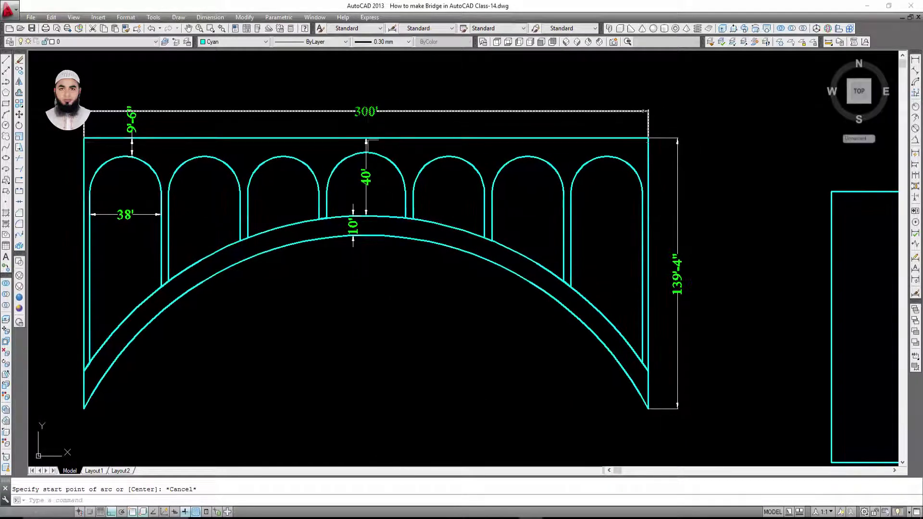
key("ctrl+a")
key("Escape")
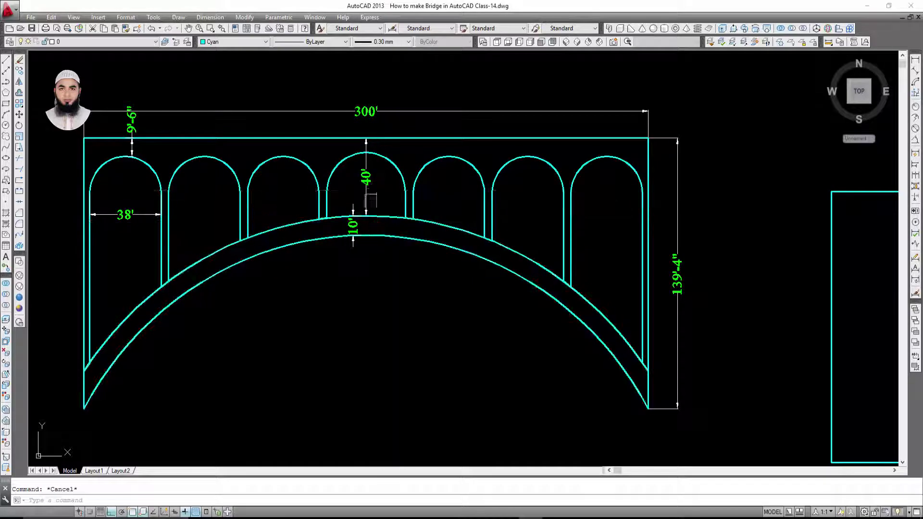
scroll(182, 188, "down", 4)
Offset the rectangle's top edge 40 feet downward.
type("o")
key("Return")
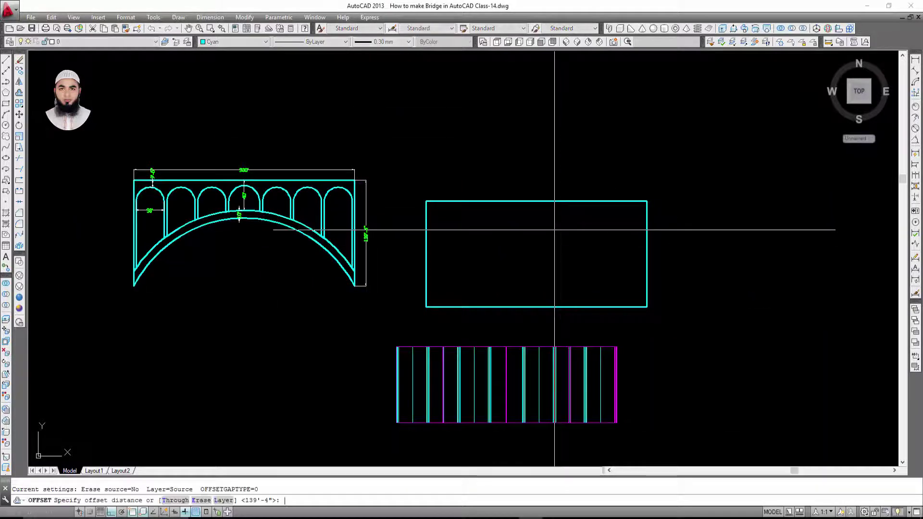
type("40")
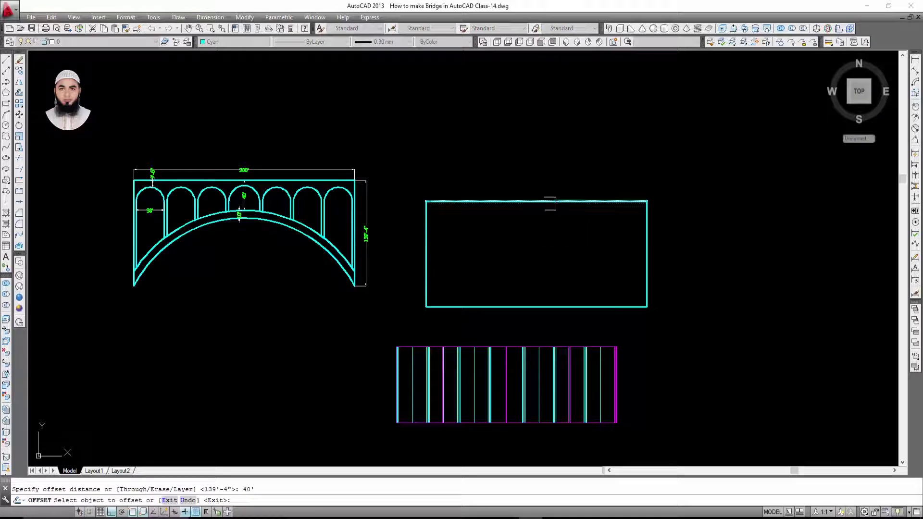
left_click(550, 203)
left_click(556, 243)
key("Escape")
middle_click_drag(556, 243, 546, 203)
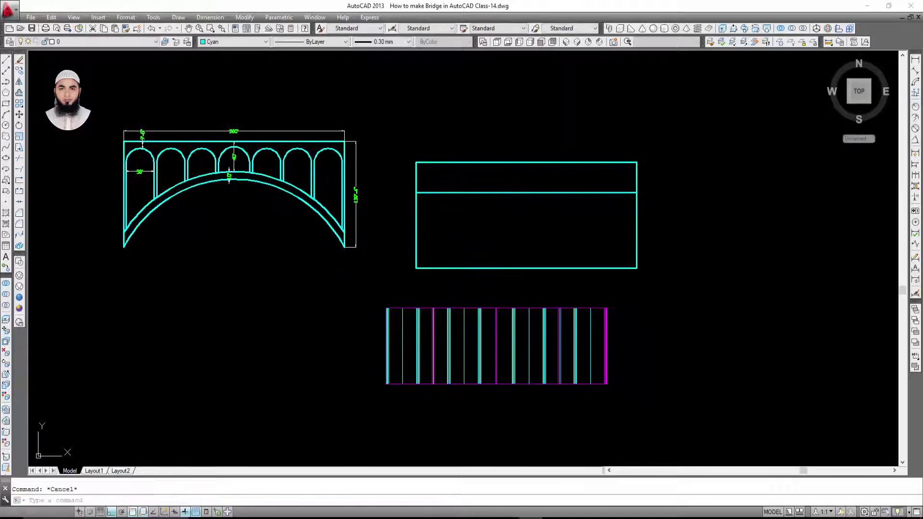
Draw a 3-point arc between the bottom corners through the 40' line's midpoint.
left_click(6, 114)
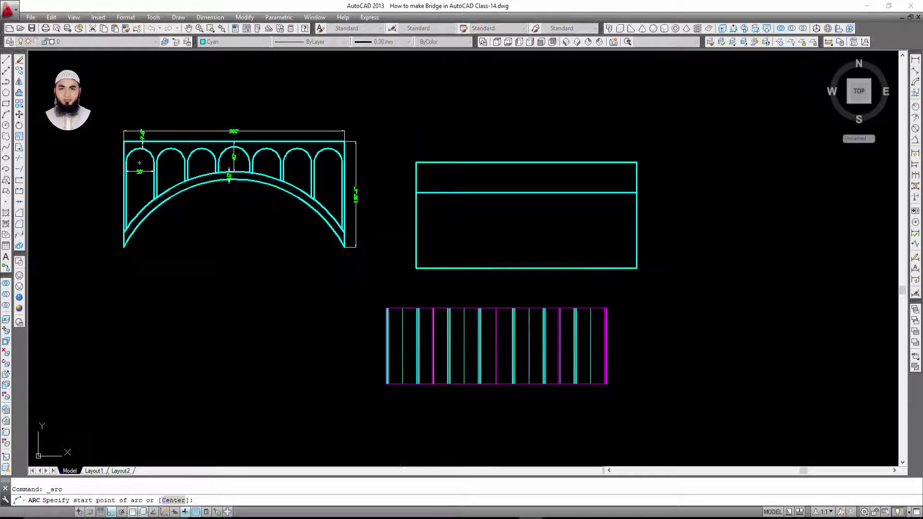
left_click(417, 268)
left_click(527, 193)
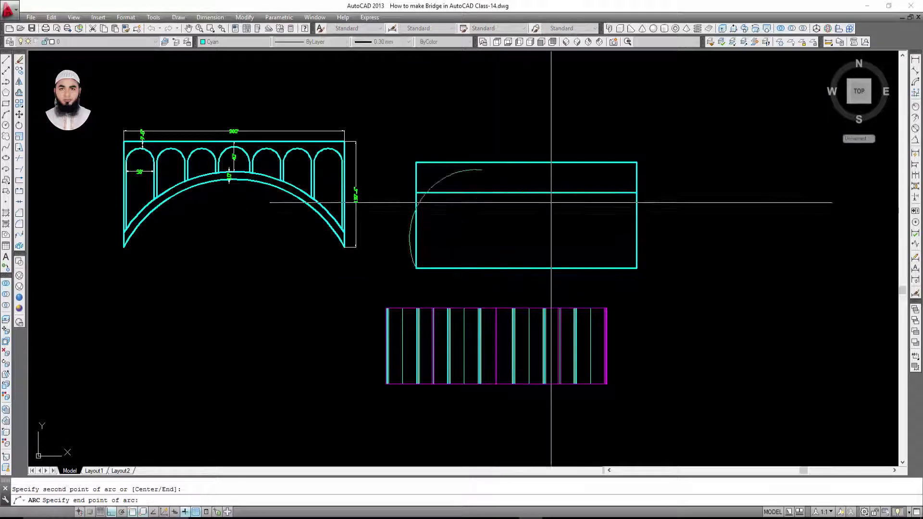
left_click(636, 267)
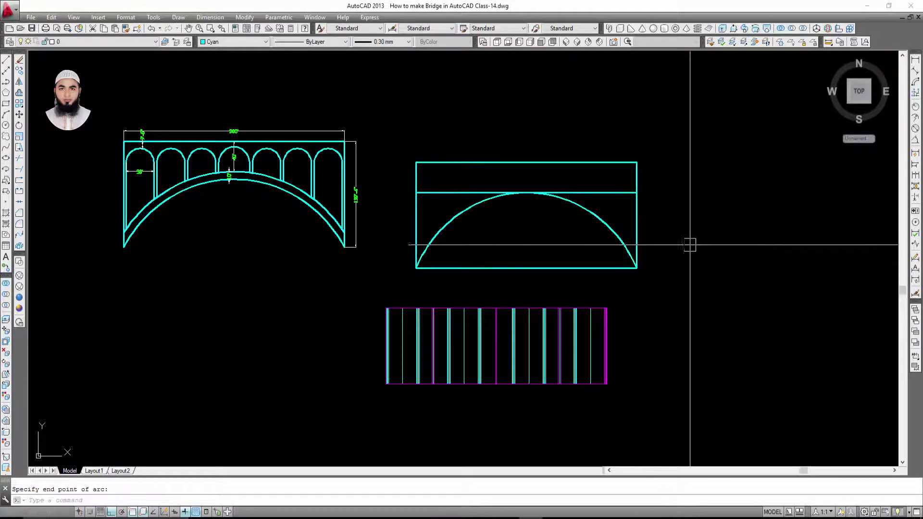
scroll(620, 234, "up", 3)
key("Escape")
middle_click_drag(417, 210, 508, 215)
scroll(125, 136, "up", 6)
middle_click_drag(125, 136, 162, 201)
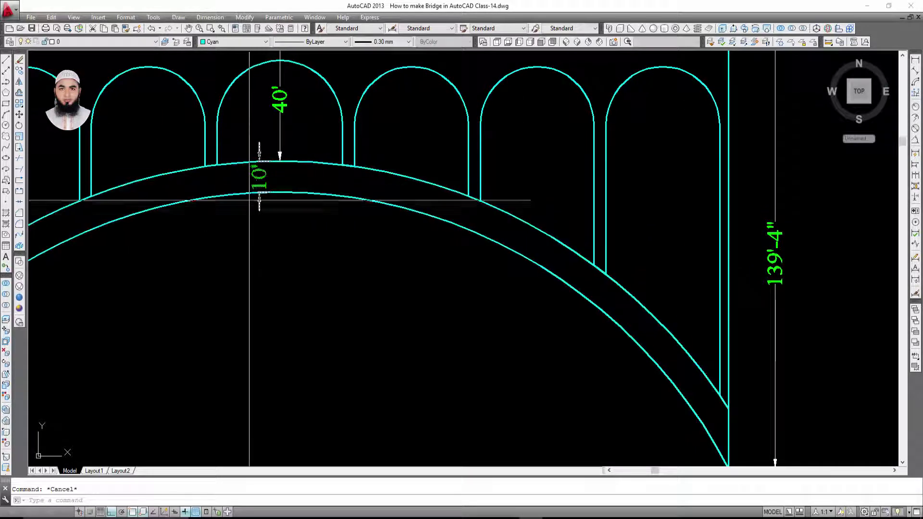
Offset the side-view arch arc 10' to create an inner copy.
scroll(216, 185, "down", 5)
middle_click_drag(481, 209, 532, 195)
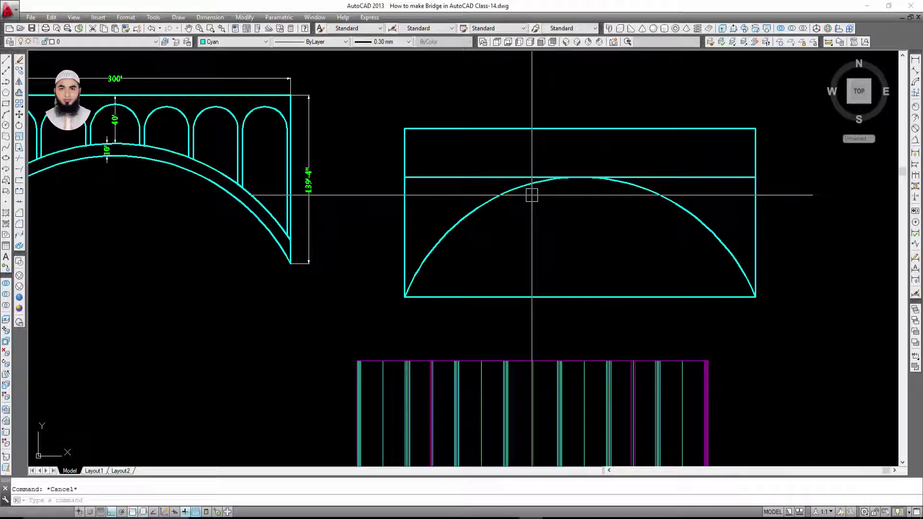
type("o")
key("Return")
type("10'")
key("Return")
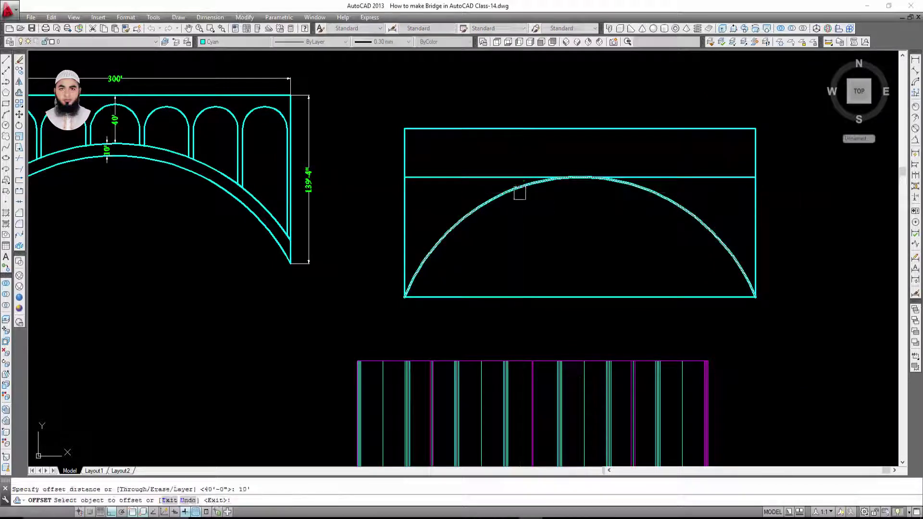
left_click(552, 175)
left_click(546, 249)
key("Escape")
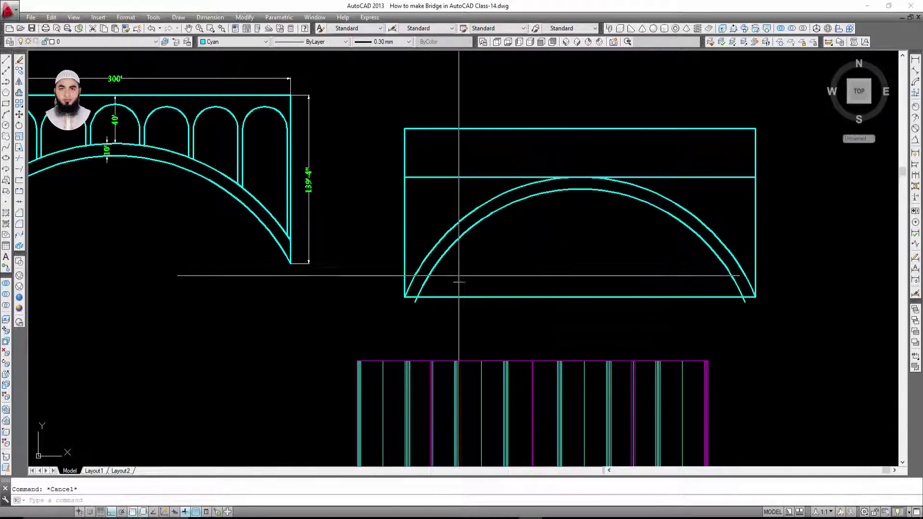
Erase the inner 10' offset arc.
middle_click_drag(458, 274, 459, 248)
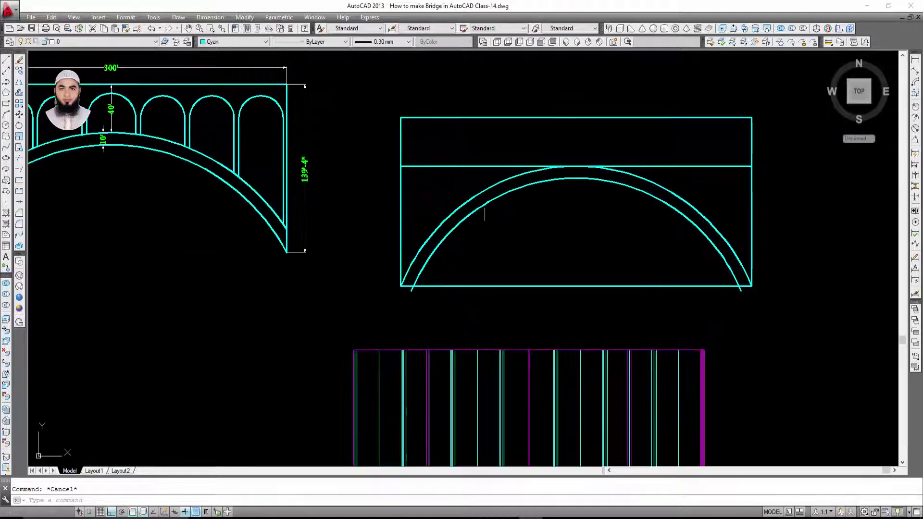
middle_click_drag(482, 208, 553, 198)
middle_click_drag(464, 240, 397, 239)
middle_click_drag(496, 246, 567, 241)
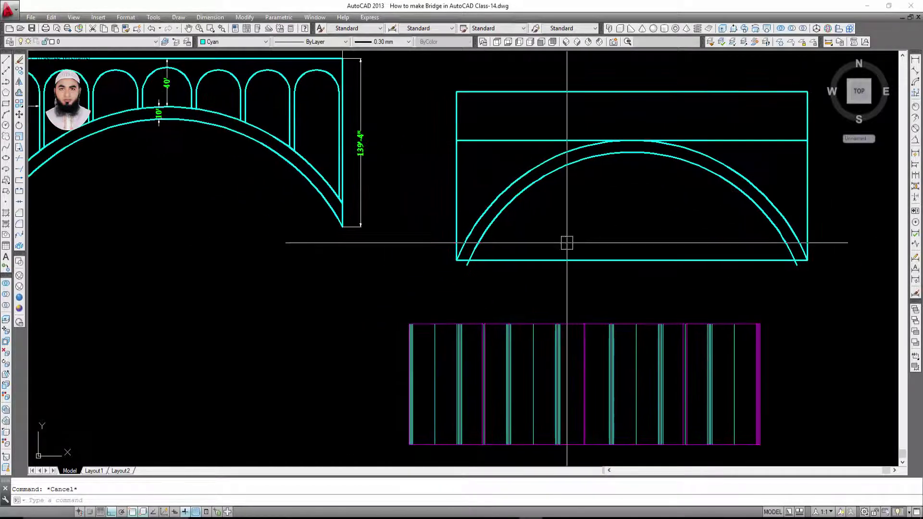
left_click(457, 224)
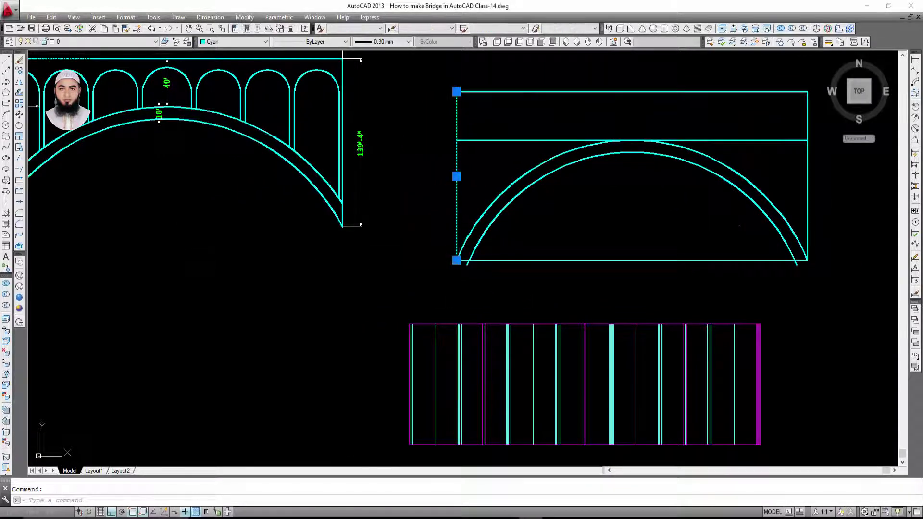
left_click(456, 260)
key("Escape")
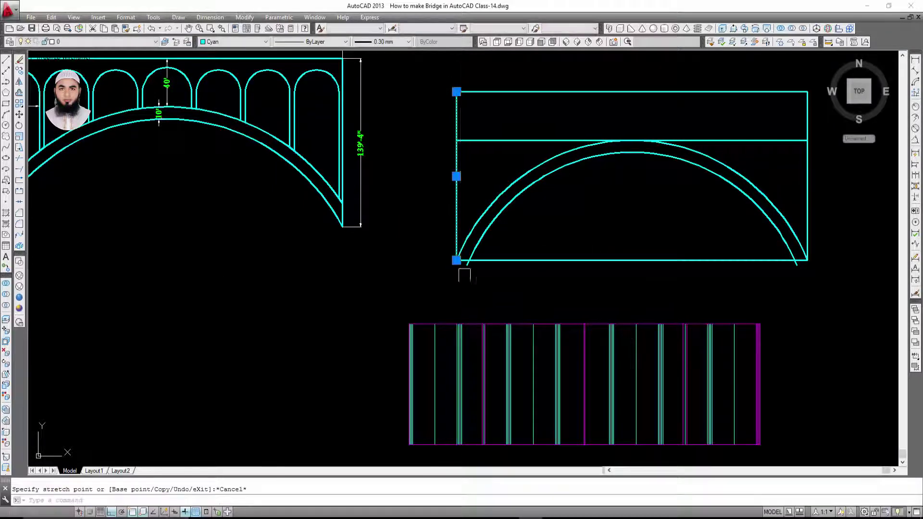
key("Escape")
scroll(464, 267, "down", 3)
scroll(394, 223, "up", 3)
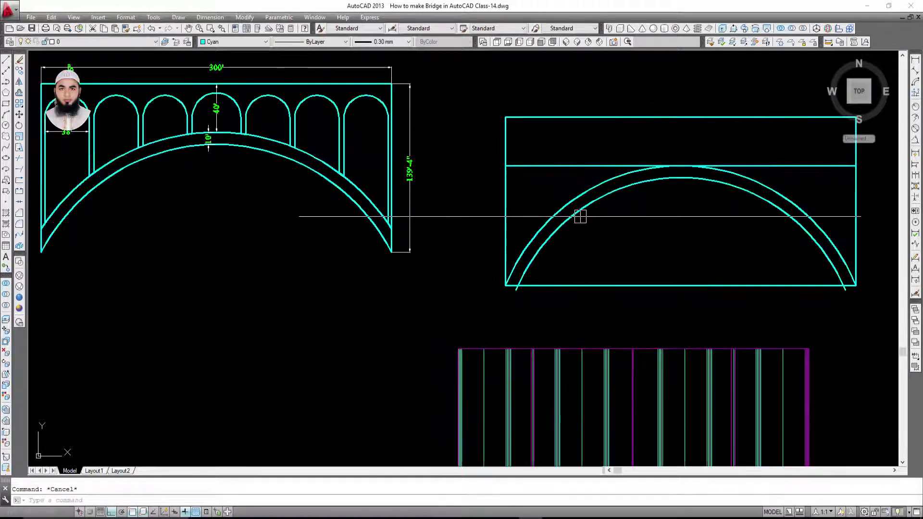
key("Delete")
key("Escape")
type("o")
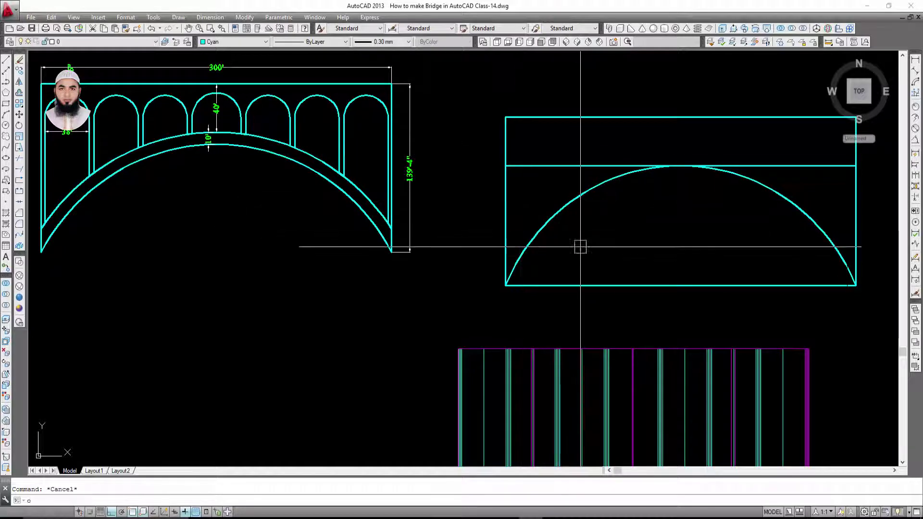
Offset the arch arc 10' outward to make a second arc above it.
key("Return")
type("'")
key("Return")
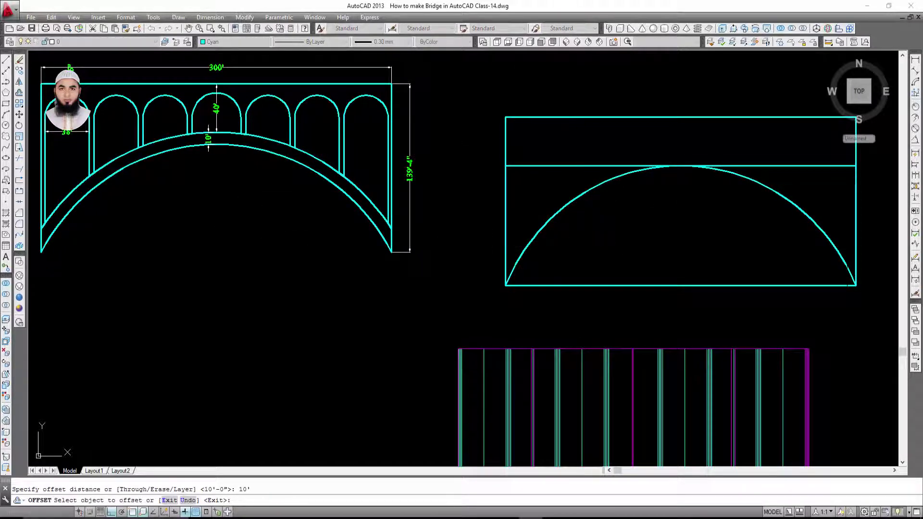
left_click(554, 220)
key("Escape")
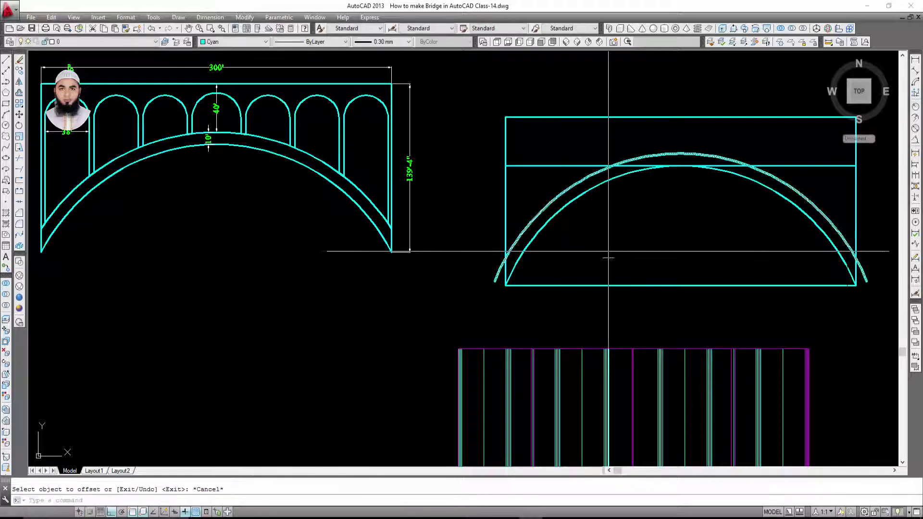
middle_click_drag(608, 258, 529, 267)
Trim the new arc's ends at the rectangle and delete the 40' inner horizontal line.
key("Escape")
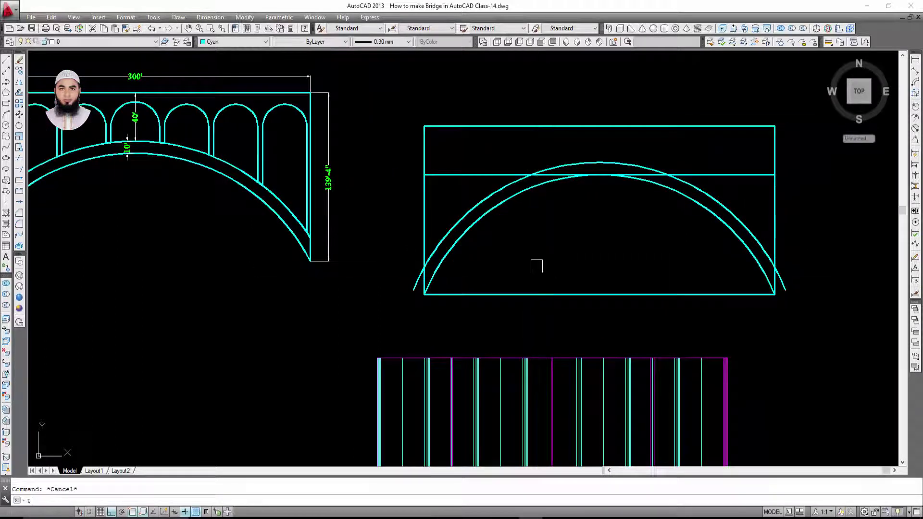
key("Return")
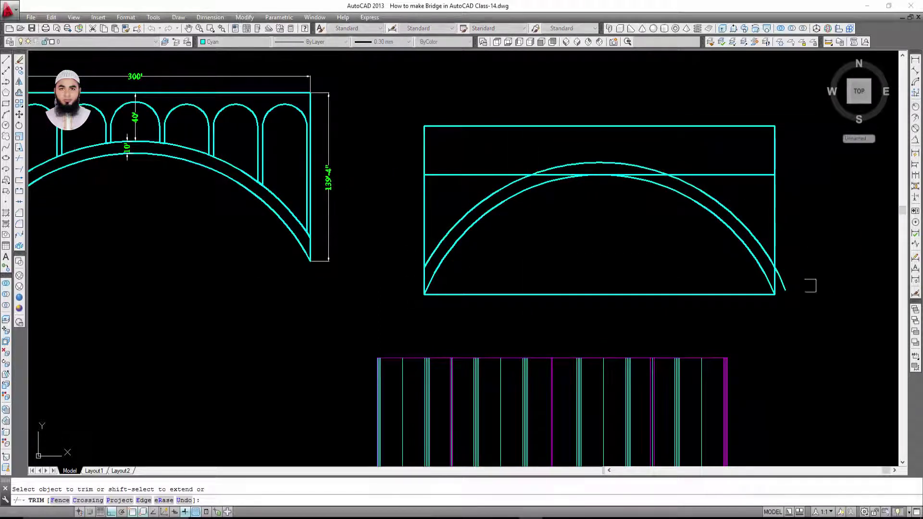
key("Escape")
middle_click_drag(552, 216, 529, 259)
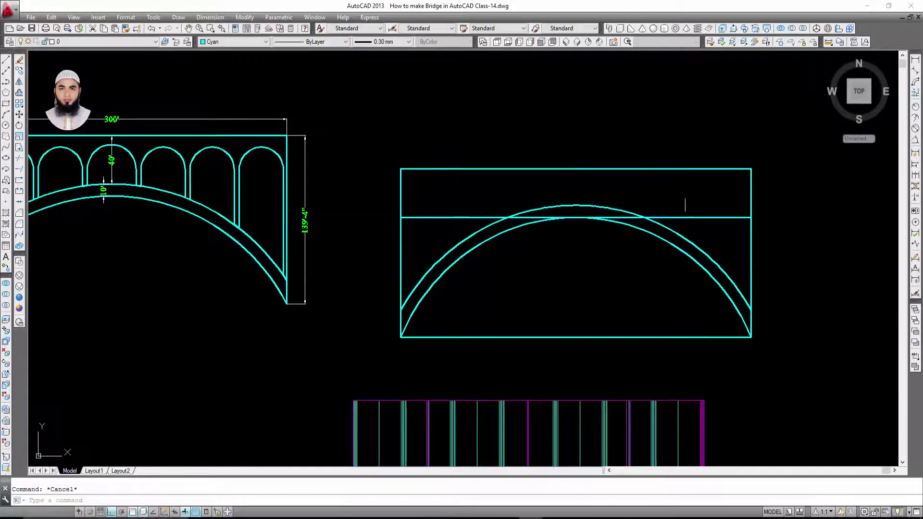
left_click(702, 217)
key("Delete")
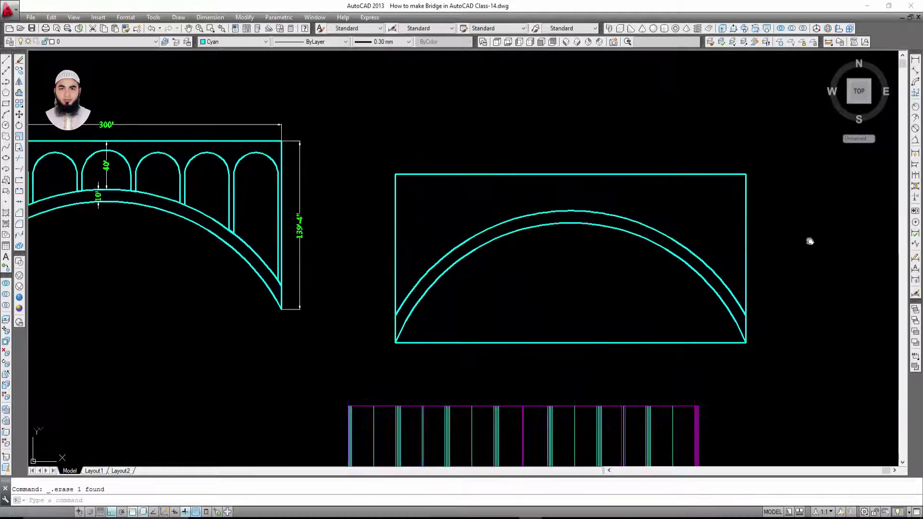
Add a 3' linear dimension from the outer wall to the first opening's edge.
scroll(755, 243, "down", 2)
scroll(758, 260, "up", 2)
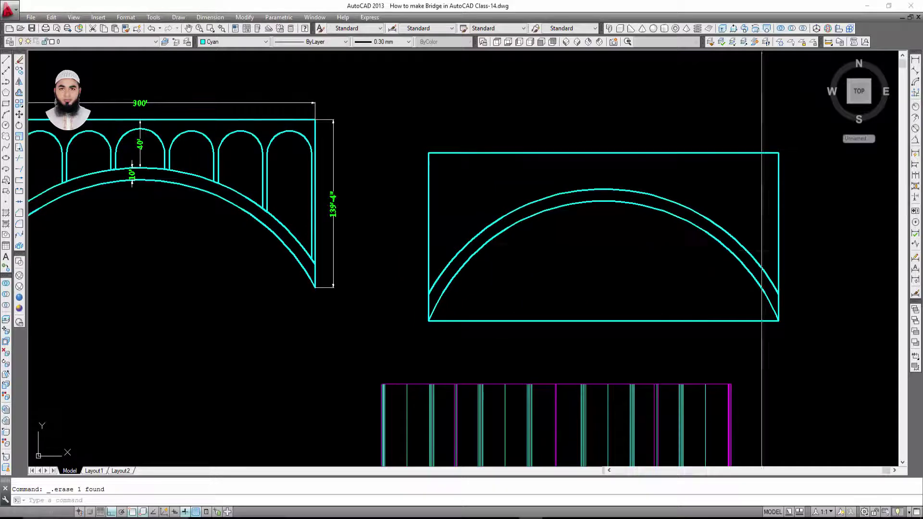
scroll(594, 239, "down", 2)
scroll(187, 154, "up", 1)
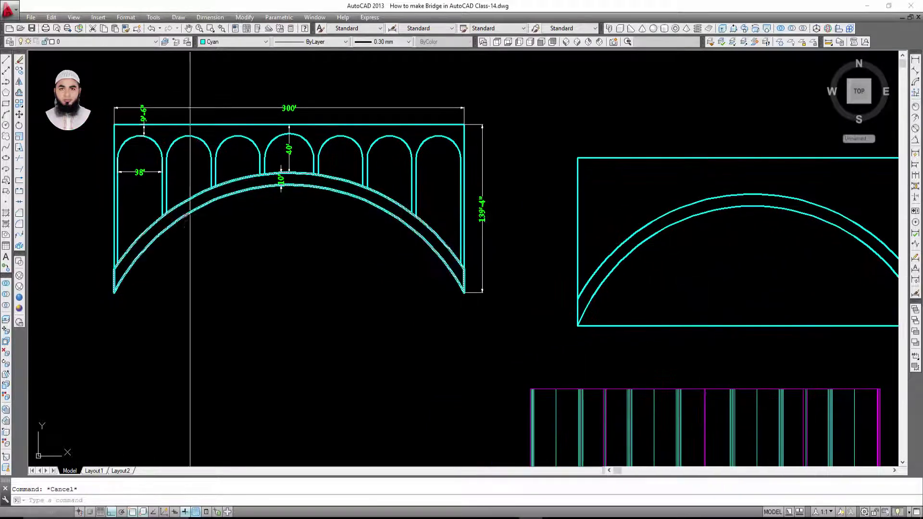
scroll(182, 154, "up", 1)
scroll(183, 154, "up", 2)
key("Escape")
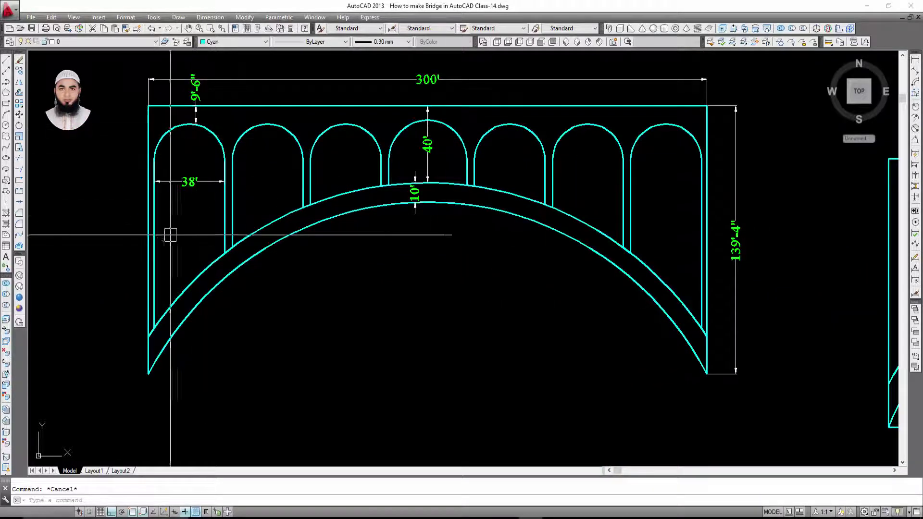
scroll(149, 161, "up", 4)
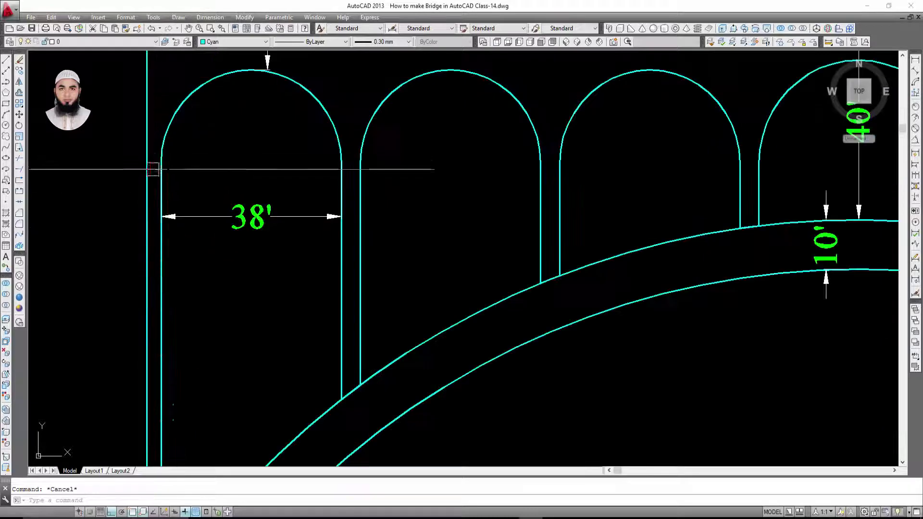
scroll(159, 181, "down", 2)
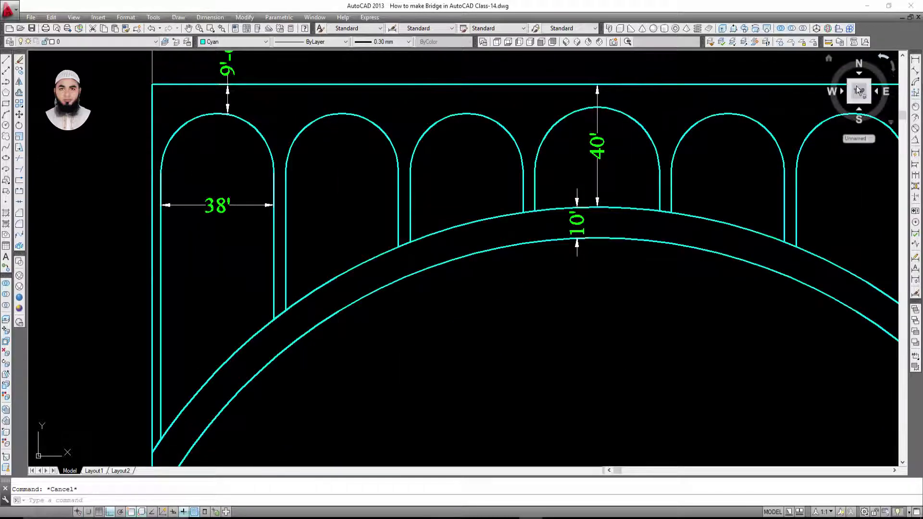
left_click(916, 58)
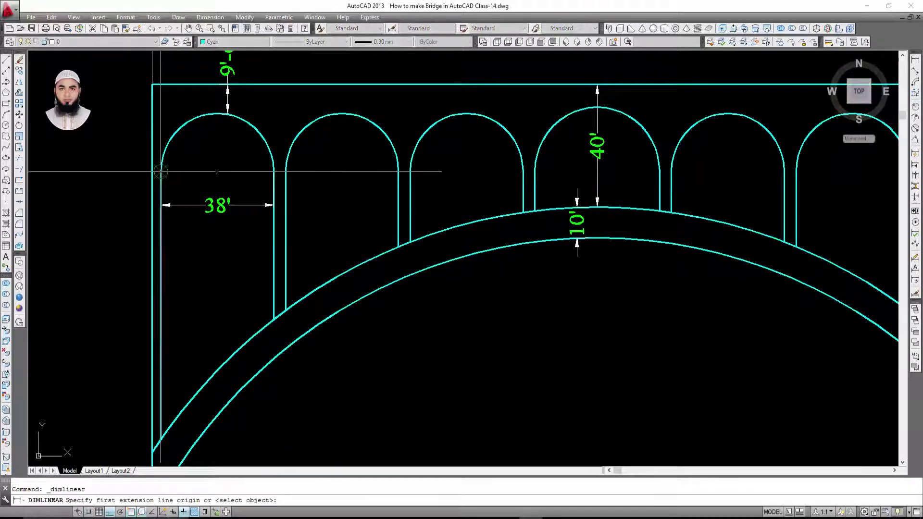
left_click(161, 172)
left_click(152, 171)
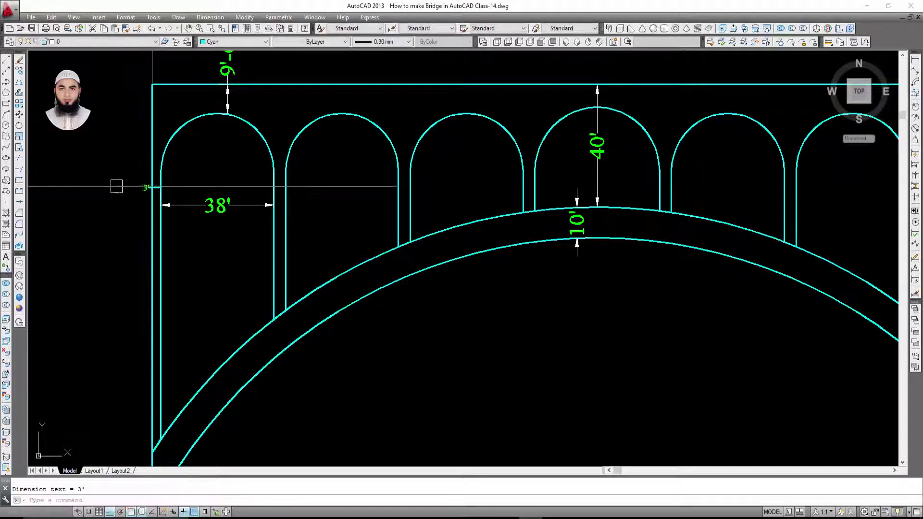
scroll(165, 192, "up", 3)
left_click(165, 192)
scroll(171, 200, "down", 4)
scroll(171, 200, "up", 4)
Add a 4' linear dimension across the first pier.
key("Return")
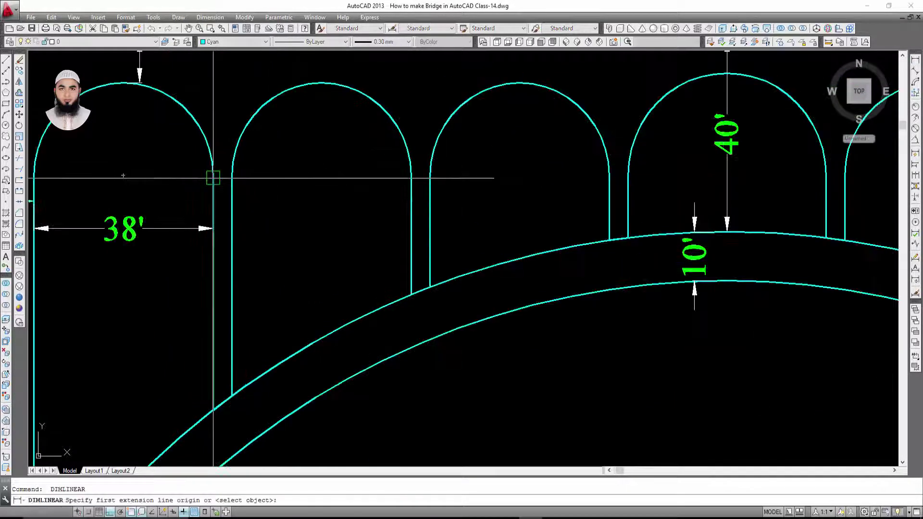
left_click(212, 176)
left_click(232, 178)
left_click(230, 144)
scroll(269, 182, "down", 4)
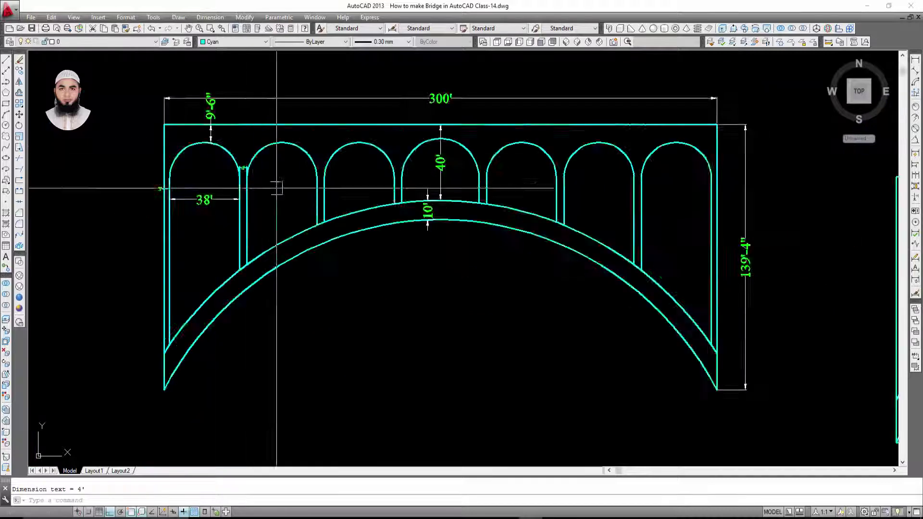
scroll(562, 217, "down", 2)
scroll(561, 216, "up", 4)
scroll(562, 216, "up", 2)
key("Escape")
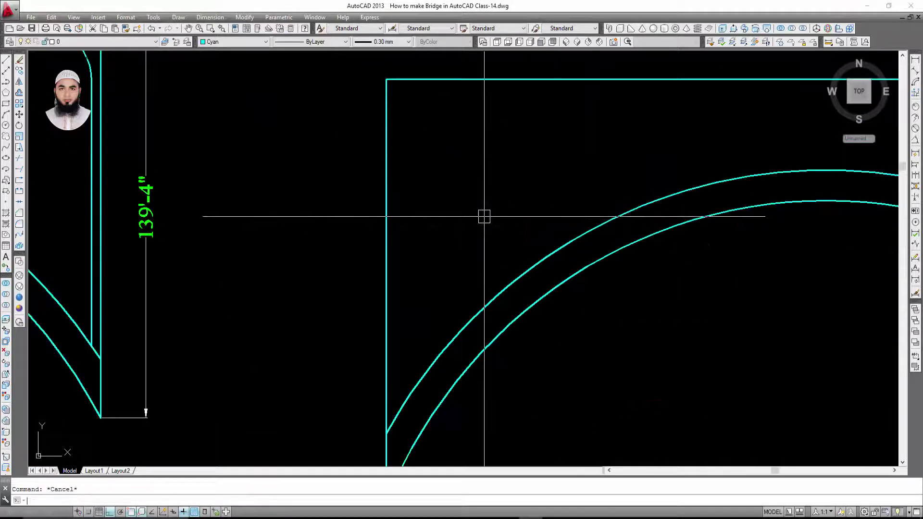
Cancel a started OFFSET command and zoom out of the bridge drawing.
type("o")
key("Return")
key("Return")
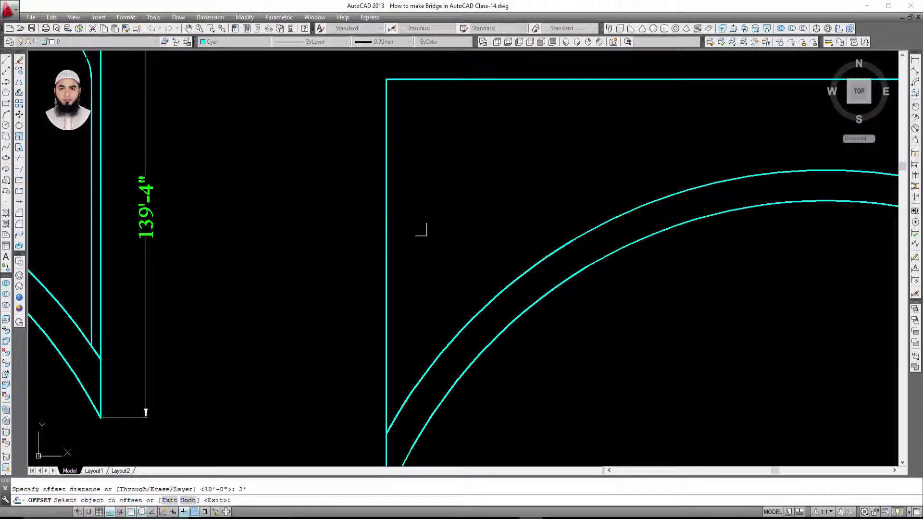
key("Escape")
scroll(484, 205, "down", 4)
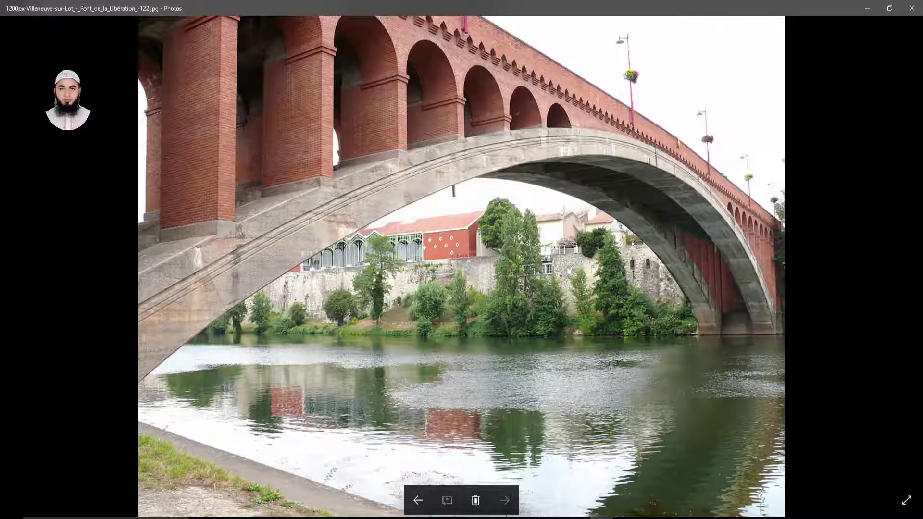
Return to the drawing, frame the bridge's right end and rectangle, and start a 38' offset.
left_click(873, 9)
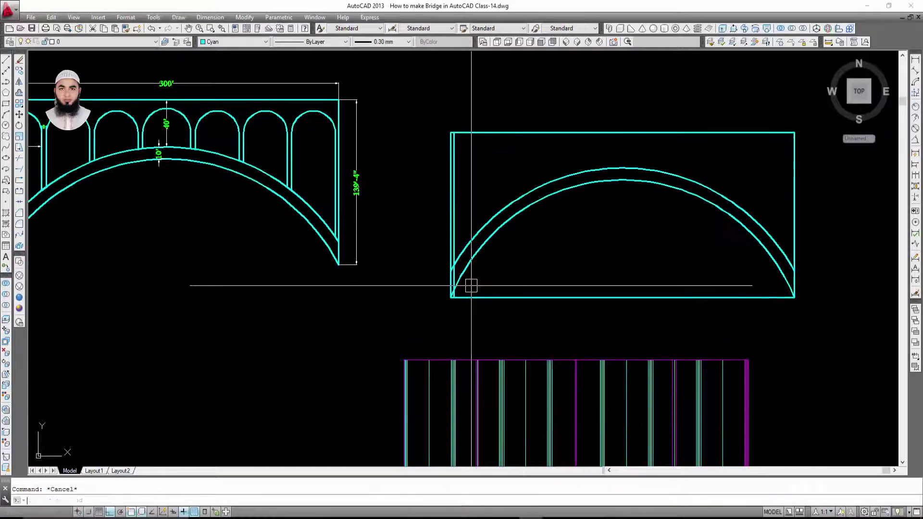
scroll(463, 165, "up", 4)
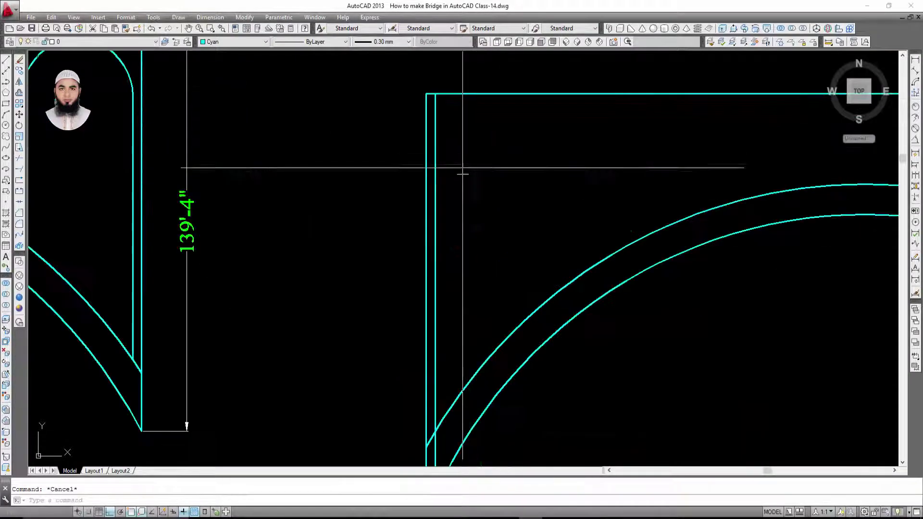
scroll(456, 190, "down", 2)
scroll(456, 190, "down", 5)
scroll(608, 206, "up", 1)
mouse_move(462, 196)
middle_mouse_down()
mouse_move(608, 206)
mouse_move(575, 212)
middle_mouse_up()
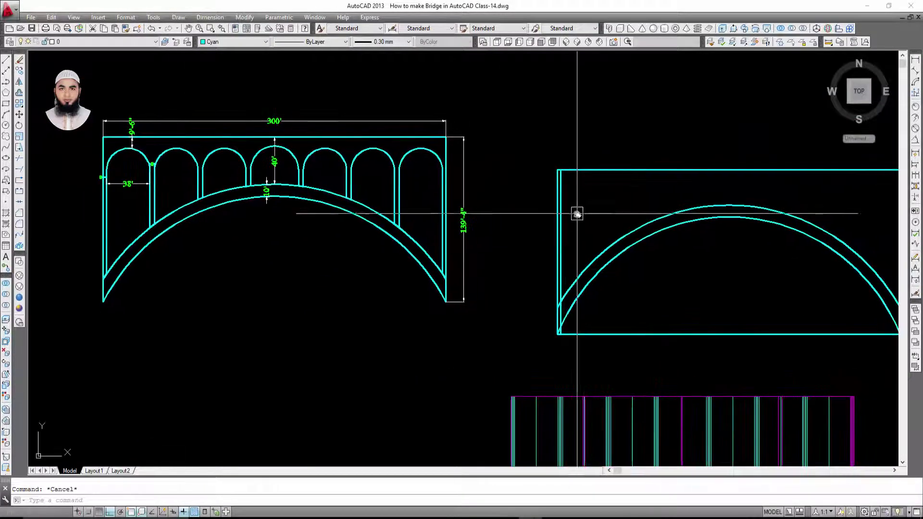
scroll(108, 181, "up", 4)
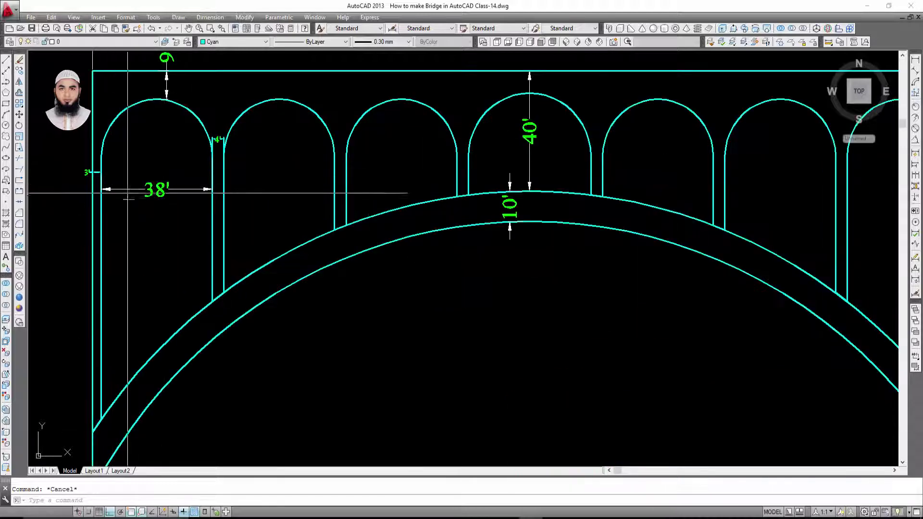
scroll(128, 194, "down", 3)
middle_click_drag(806, 224, 491, 262)
key("Return")
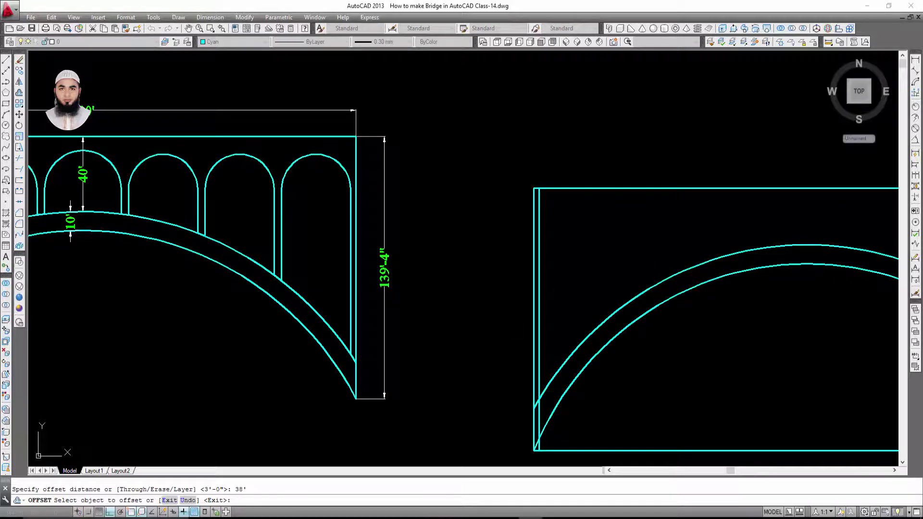
Place the first 38' vertical line copy and a 4' copy beside it in the rectangle.
left_click(650, 257)
key("Escape")
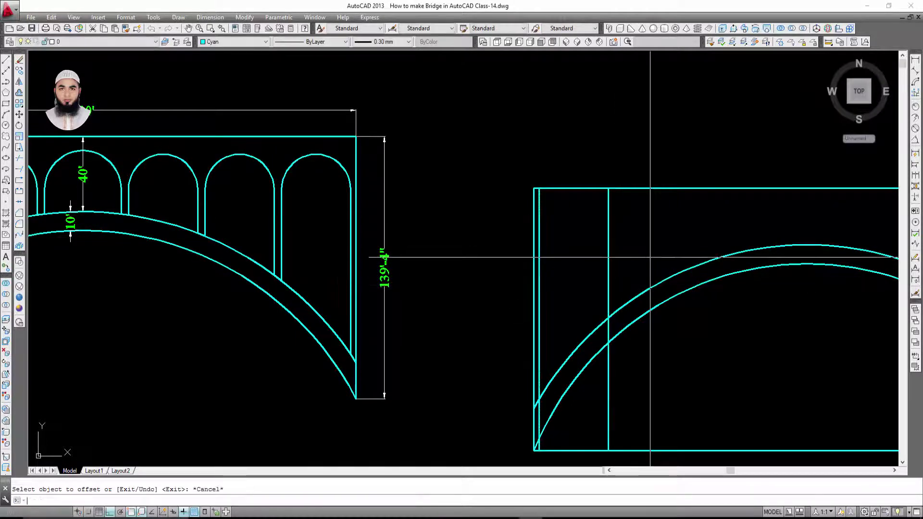
key("Return")
key("Return")
key("Escape")
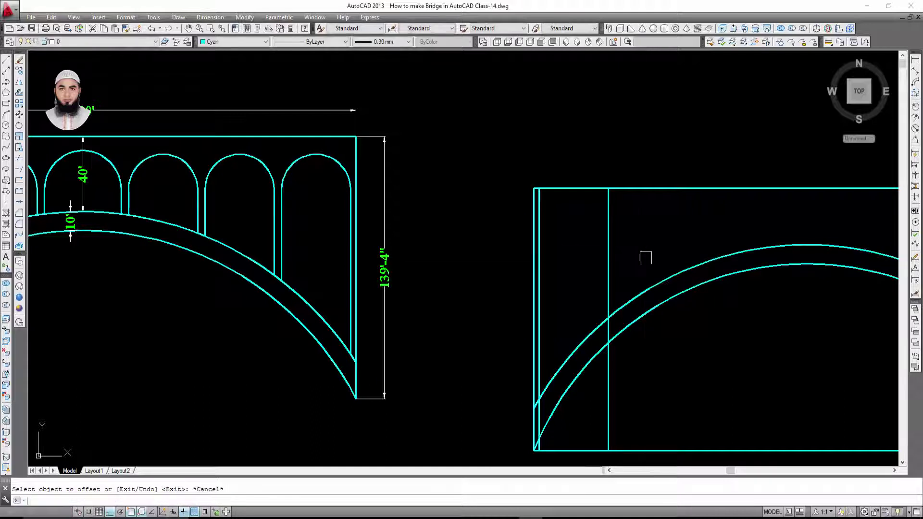
key("Return")
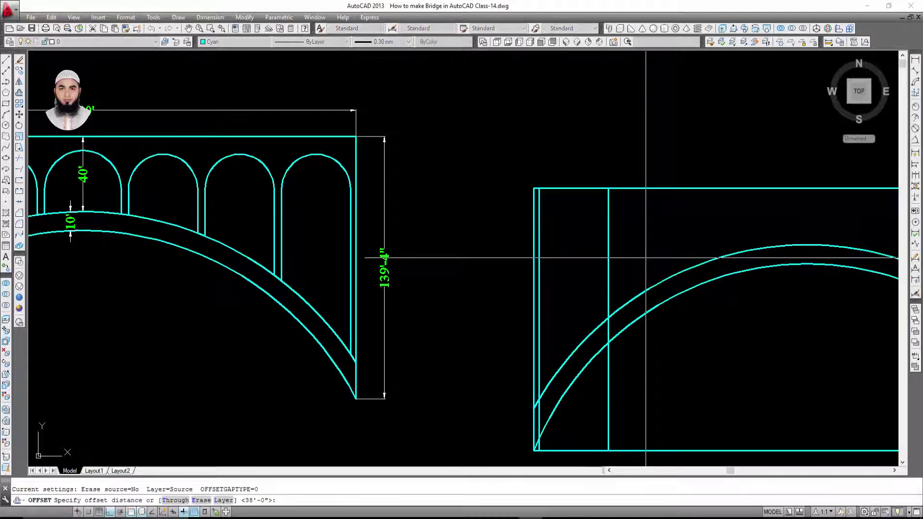
type("4")
key("Return")
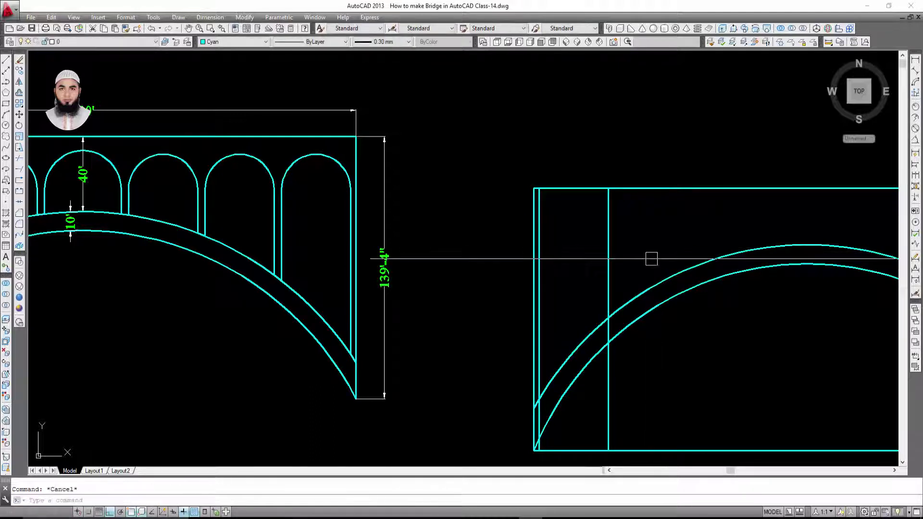
key("Return")
type("4'")
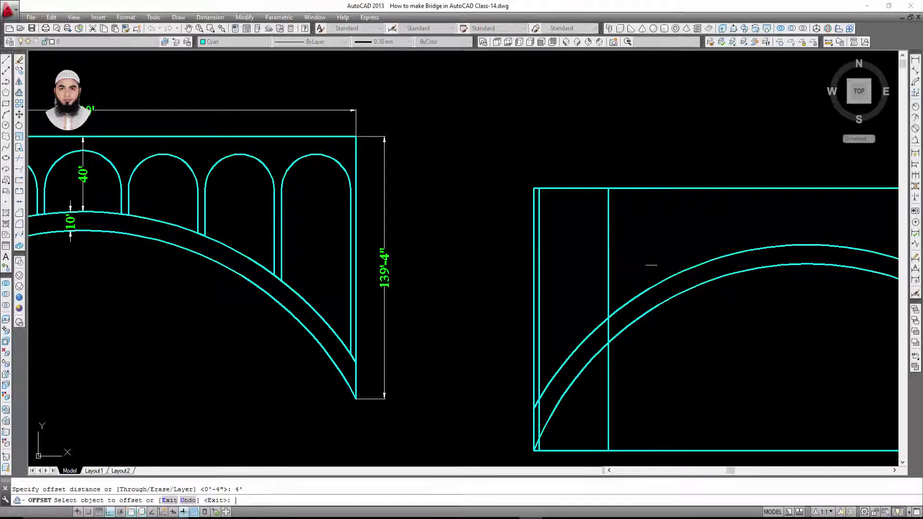
left_click(609, 270)
left_click(666, 249)
key("Escape")
Add the next pair of vertical lines: a 38' offset followed by a 4' offset.
scroll(669, 250, "down", 4)
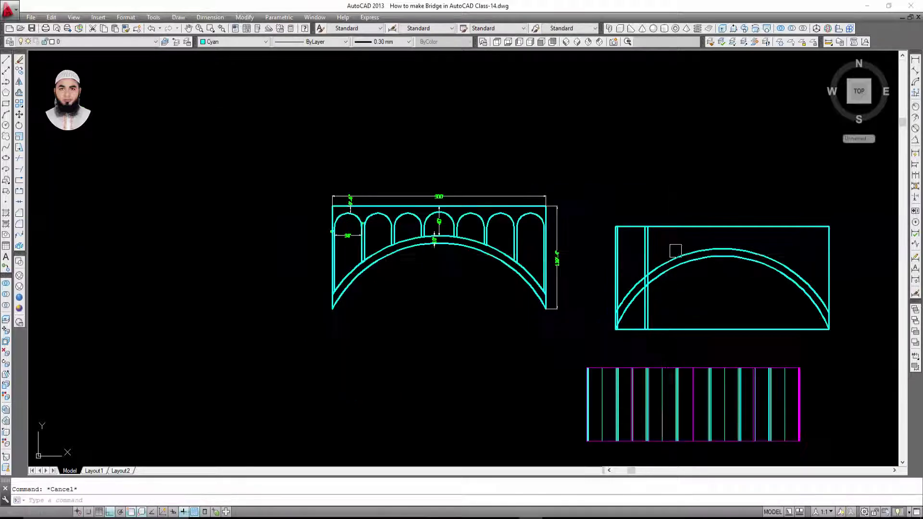
scroll(380, 223, "up", 5)
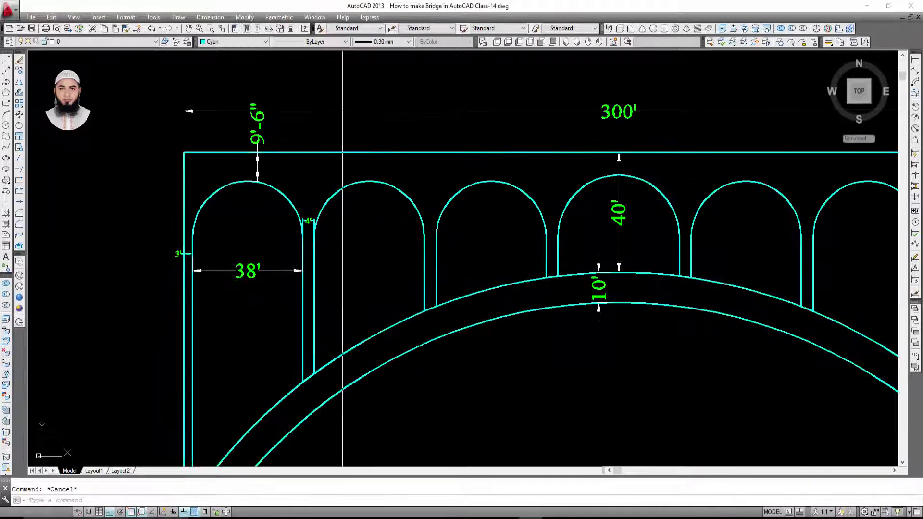
scroll(418, 259, "down", 5)
middle_click_drag(817, 274, 601, 274)
scroll(613, 276, "up", 3)
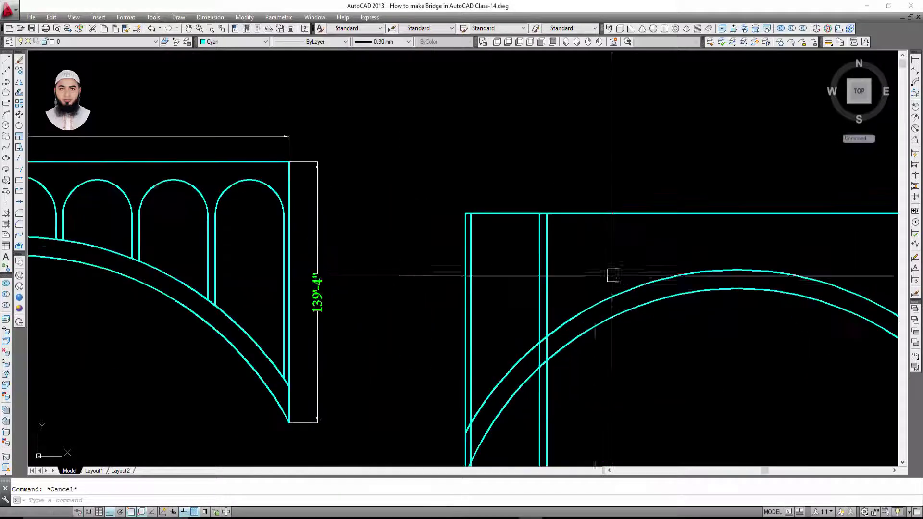
type("o")
key("Return")
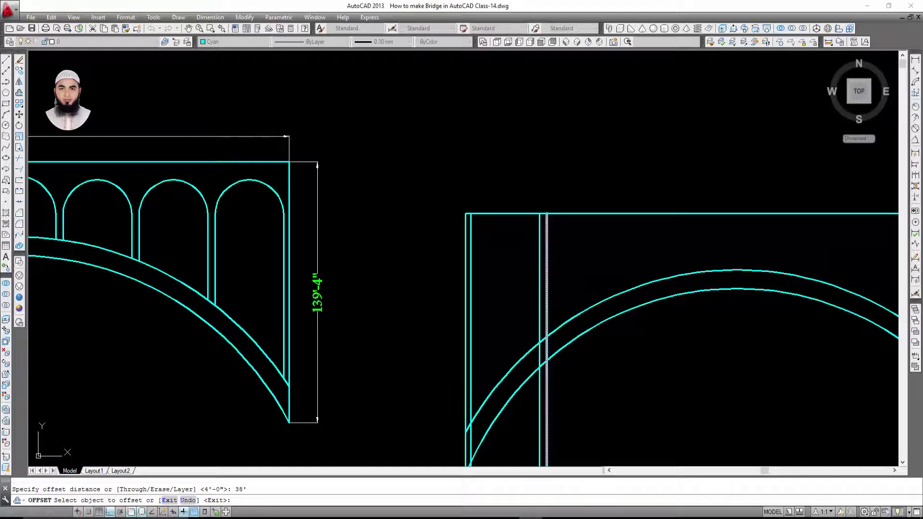
left_click(547, 299)
left_click(655, 251)
key("Return")
key("Return")
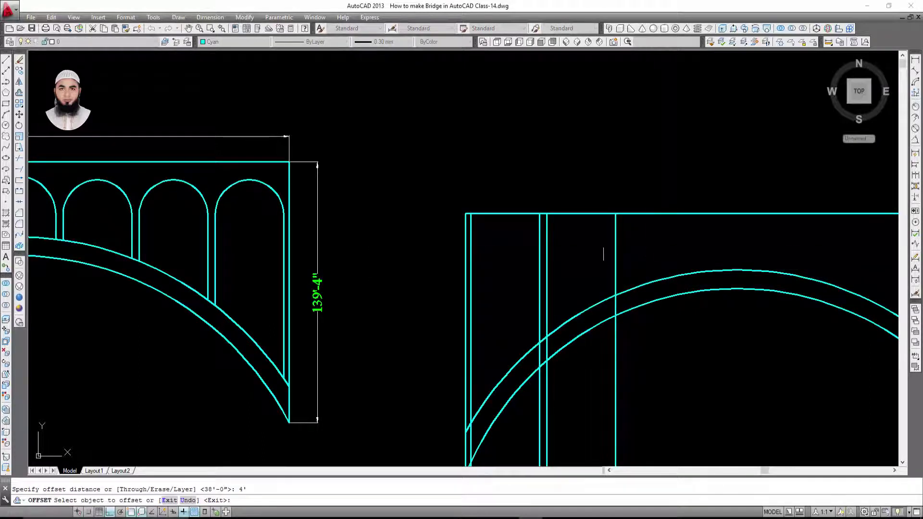
left_click(616, 253)
left_click(725, 233)
scroll(560, 243, "down", 2)
key("Escape")
Offset the last vertical line 38' to the right for another pier position.
scroll(548, 235, "down", 2)
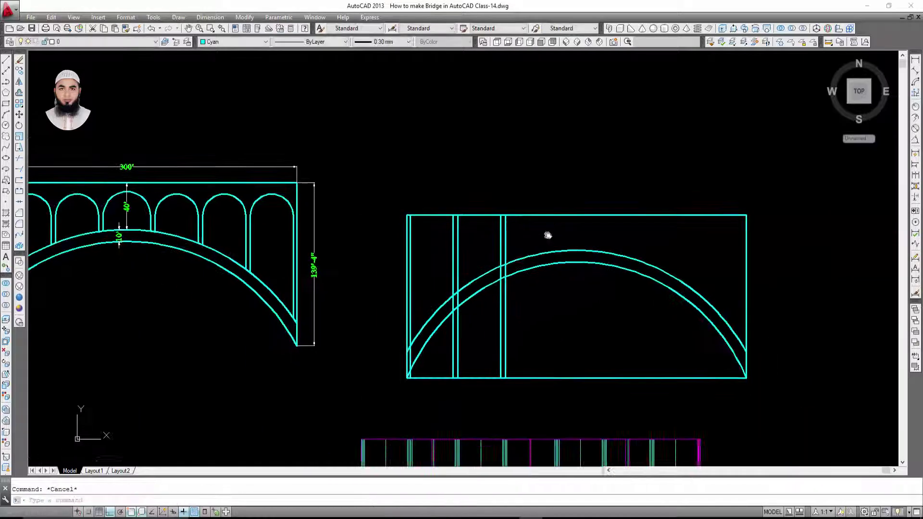
middle_click_drag(558, 234, 607, 228)
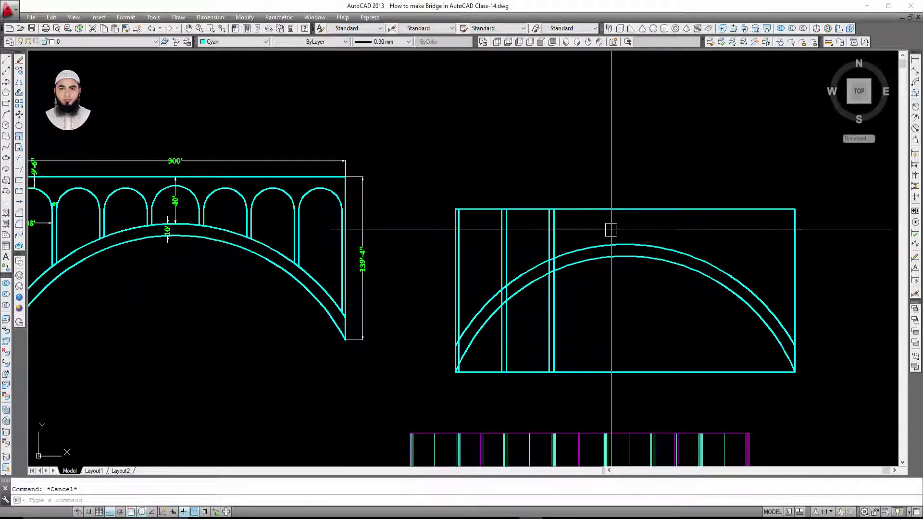
type("38'")
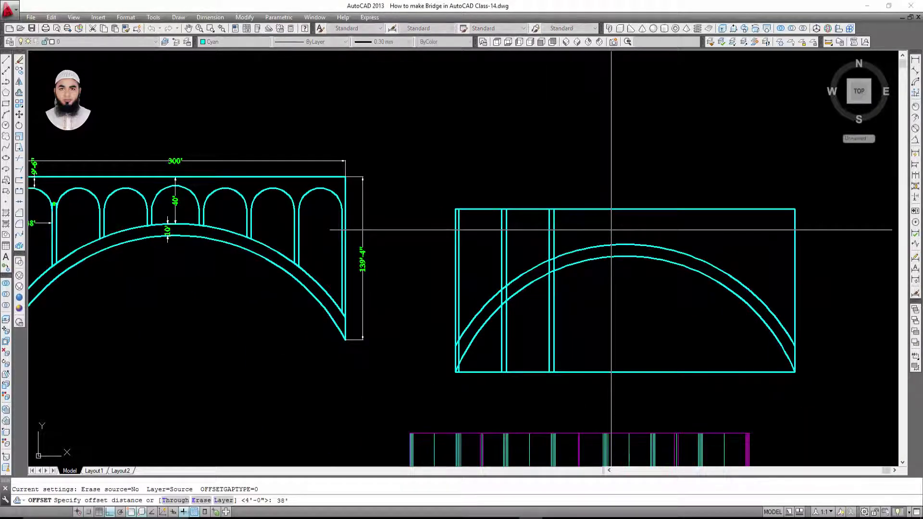
key("Return")
left_click(554, 243)
left_click(643, 230)
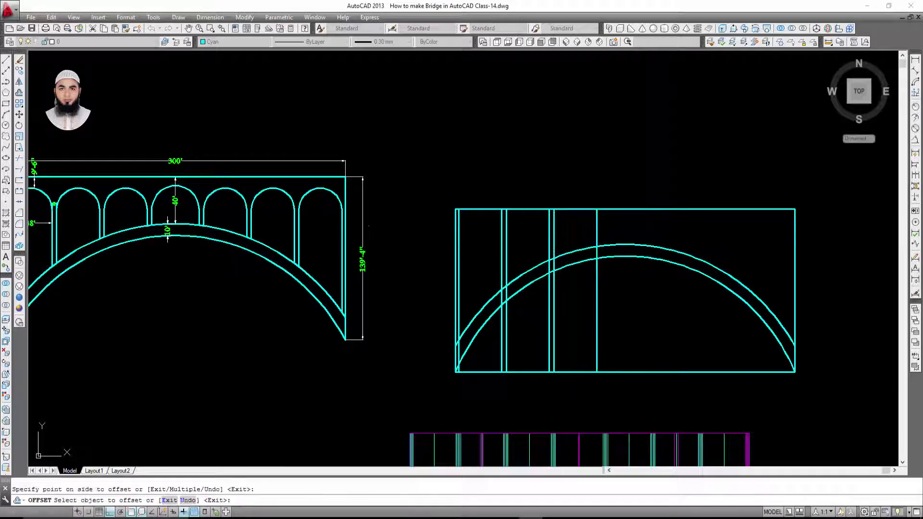
key("Escape")
Add a 4' offset beside that line to complete the fourth pier.
scroll(629, 230, "up", 2)
key("Return")
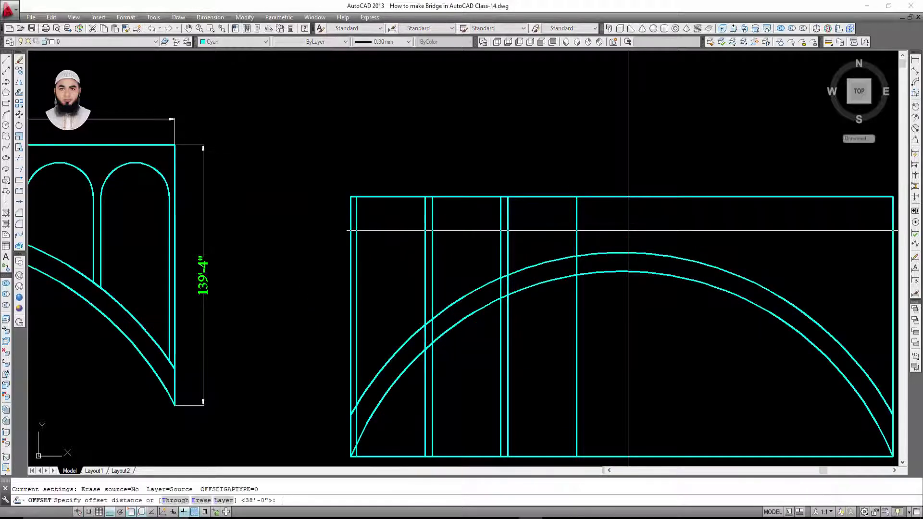
type("4'")
key("Return")
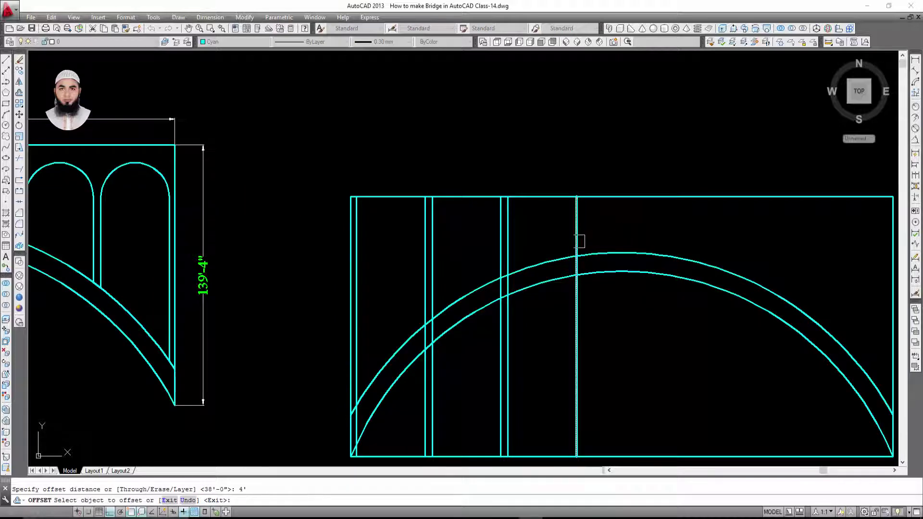
left_click(580, 241)
left_click(596, 230)
key("Escape")
scroll(625, 216, "down", 5)
scroll(649, 206, "up", 2)
scroll(640, 207, "up", 3)
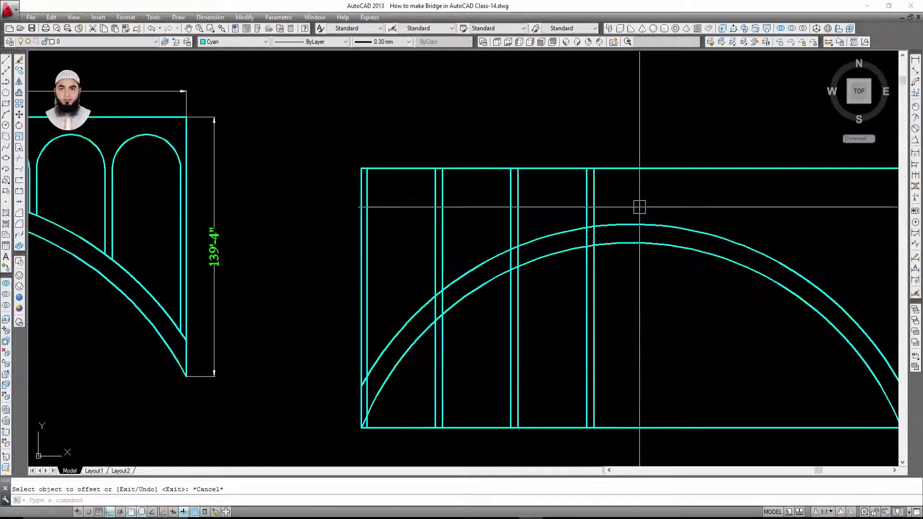
mouse_move(581, 251)
middle_mouse_down()
mouse_move(549, 231)
mouse_move(574, 231)
middle_mouse_up()
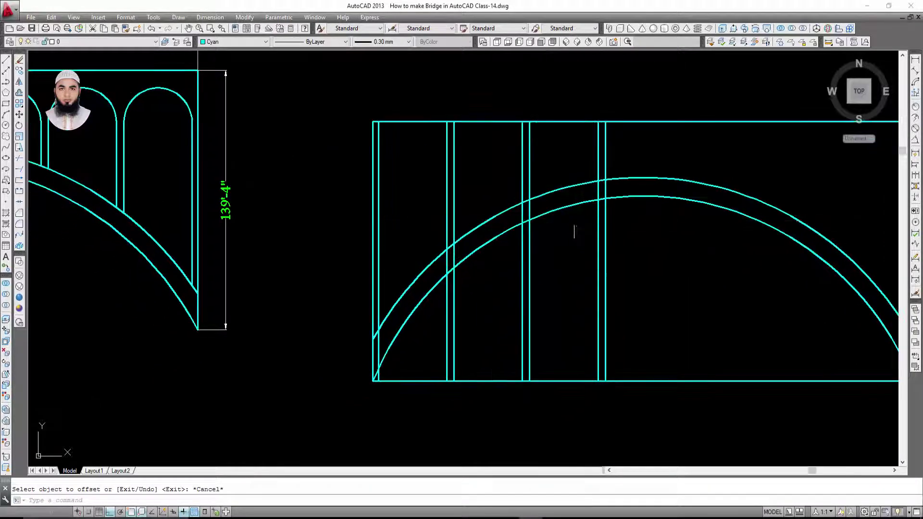
type("tr")
key("Return")
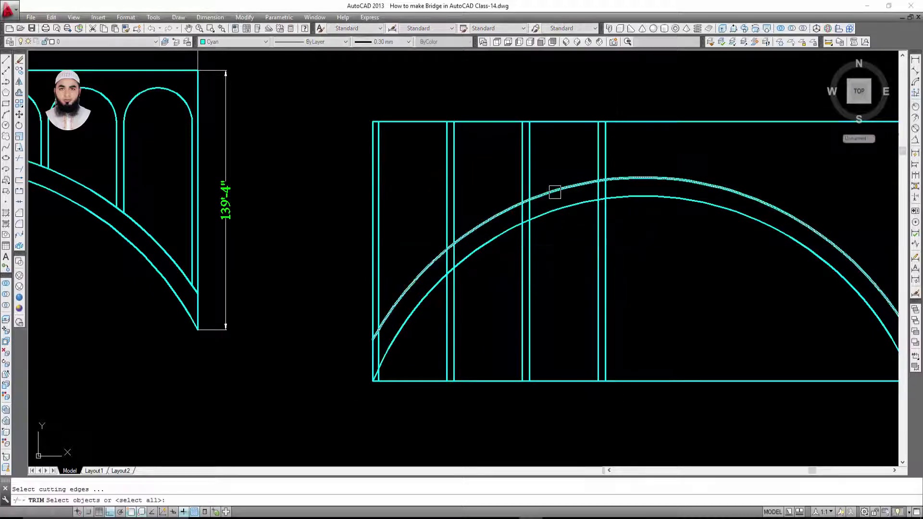
left_click(556, 190)
left_click(648, 265)
left_click(501, 338)
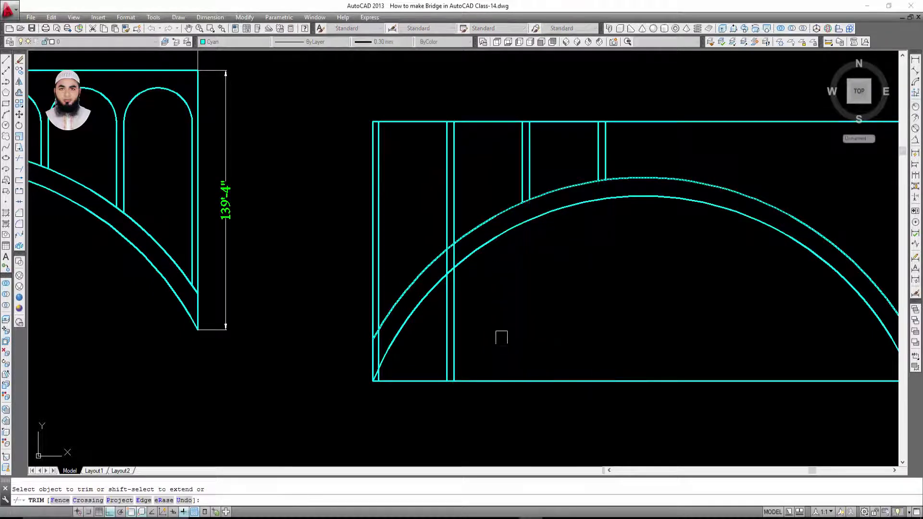
key("Escape")
scroll(606, 228, "down", 1)
scroll(606, 229, "down", 2)
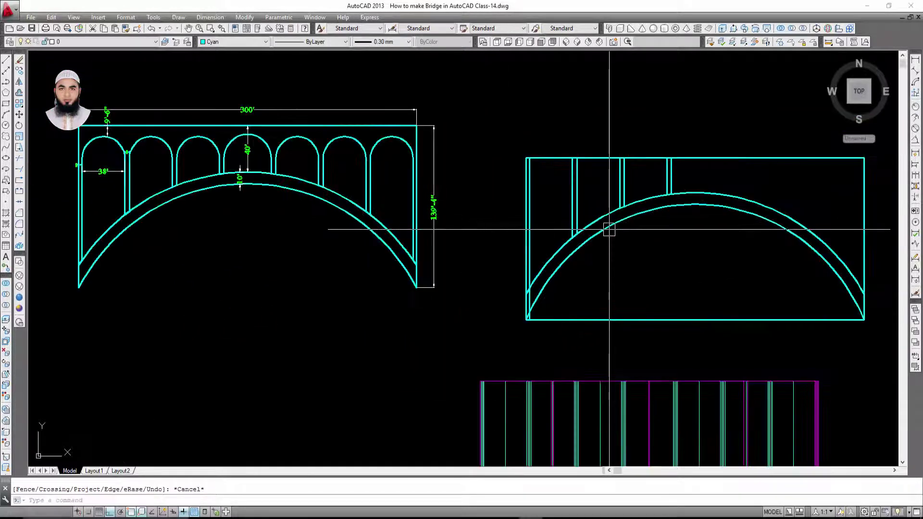
middle_click_drag(604, 230, 605, 229)
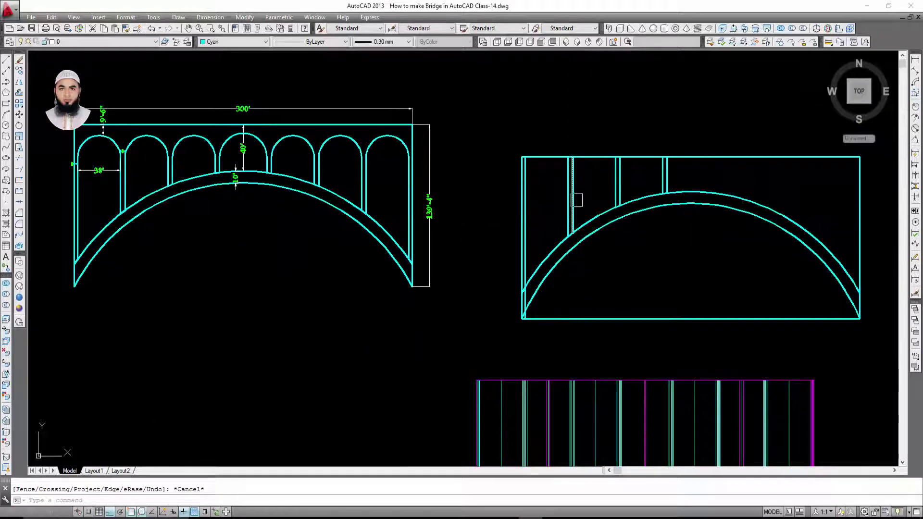
middle_click_drag(337, 193, 336, 192)
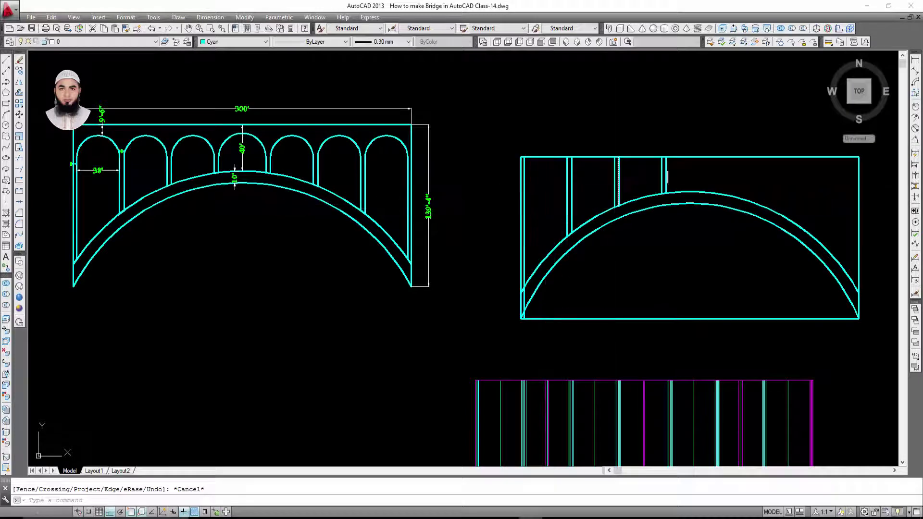
scroll(616, 190, "up", 1)
scroll(477, 199, "up", 2)
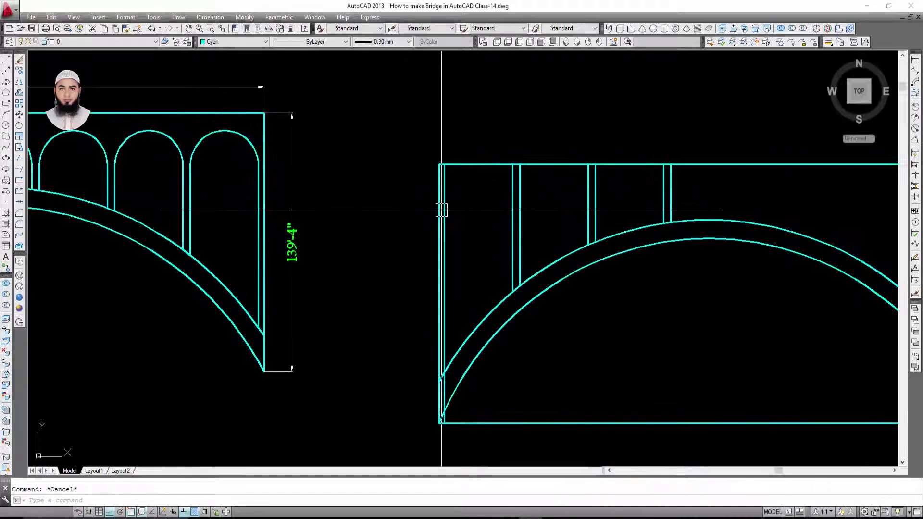
scroll(442, 210, "down", 2)
scroll(441, 210, "up", 2)
middle_click_drag(478, 203, 517, 199)
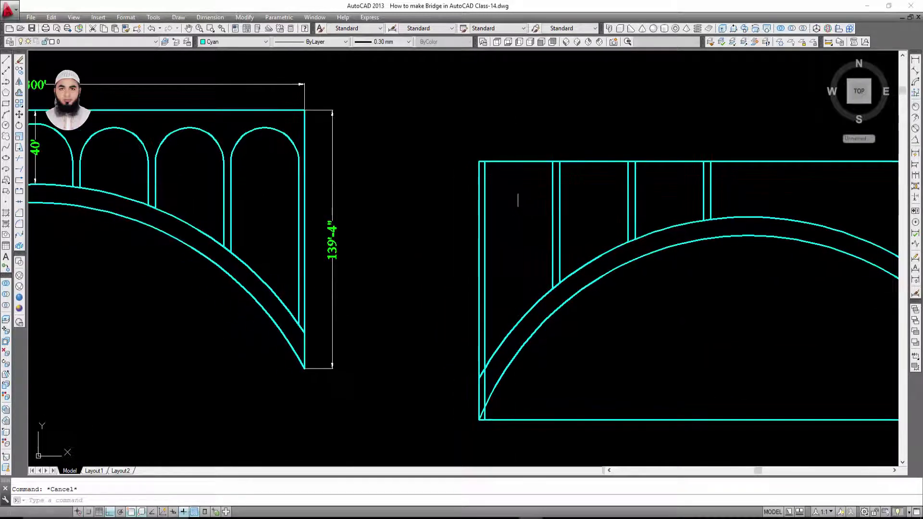
scroll(340, 181, "down", 3)
scroll(207, 192, "up", 3)
scroll(206, 200, "up", 2)
left_click(207, 201)
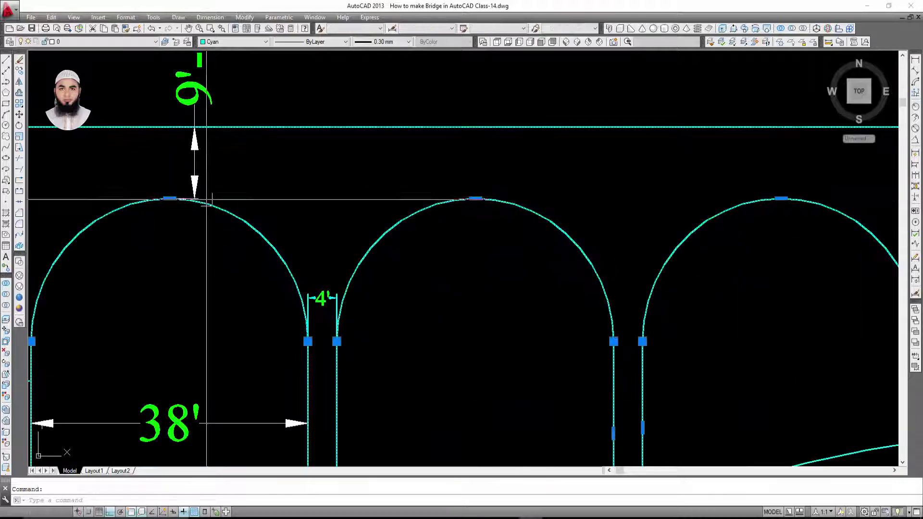
left_click(170, 120)
left_click(164, 163)
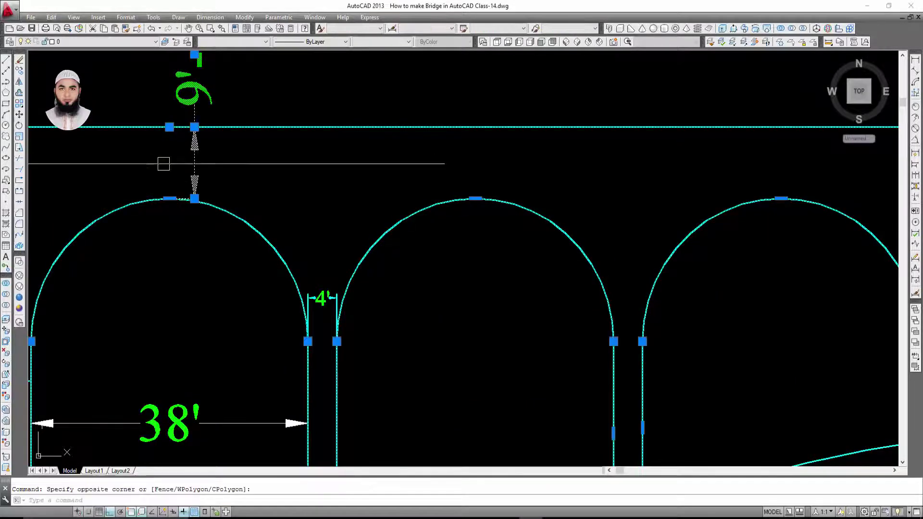
scroll(164, 163, "down", 3)
key("Escape")
scroll(269, 173, "down", 2)
middle_click_drag(467, 177, 397, 176)
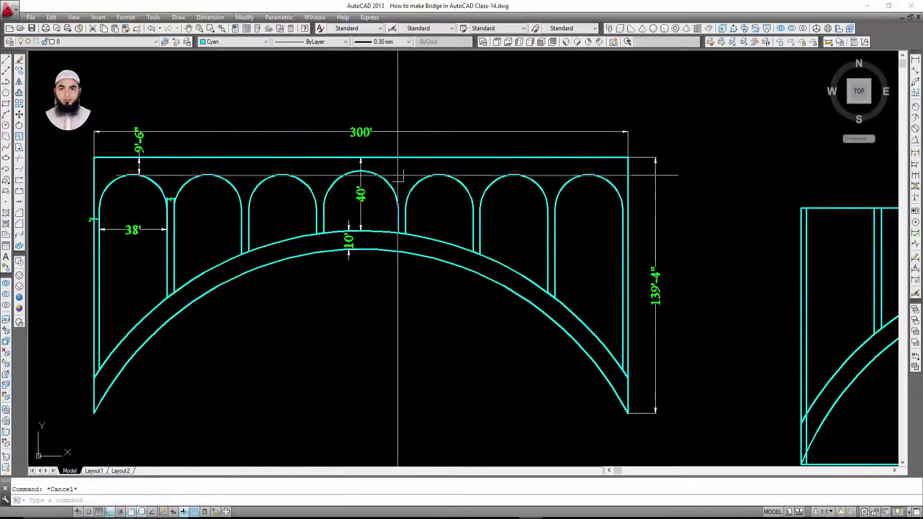
scroll(572, 144, "up", 1)
scroll(584, 210, "up", 2)
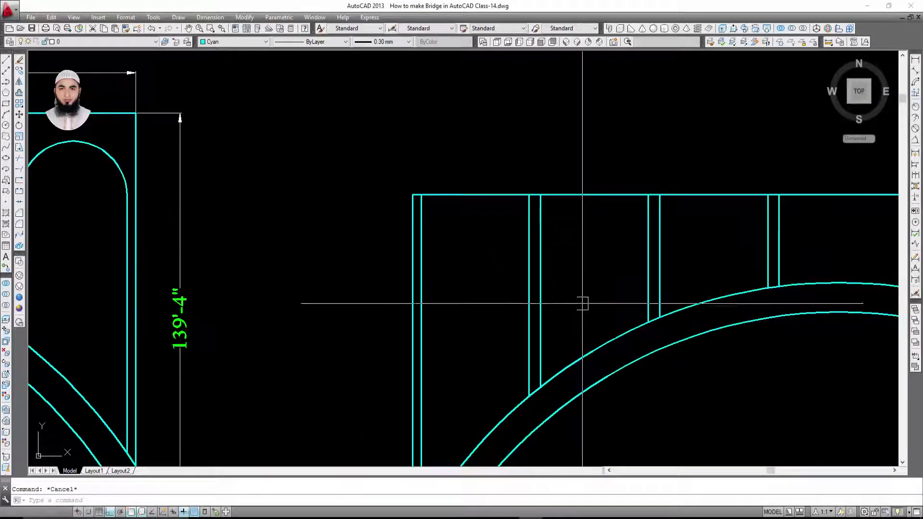
type("o")
Offset the deck's top line 9'6 downward.
key("Return")
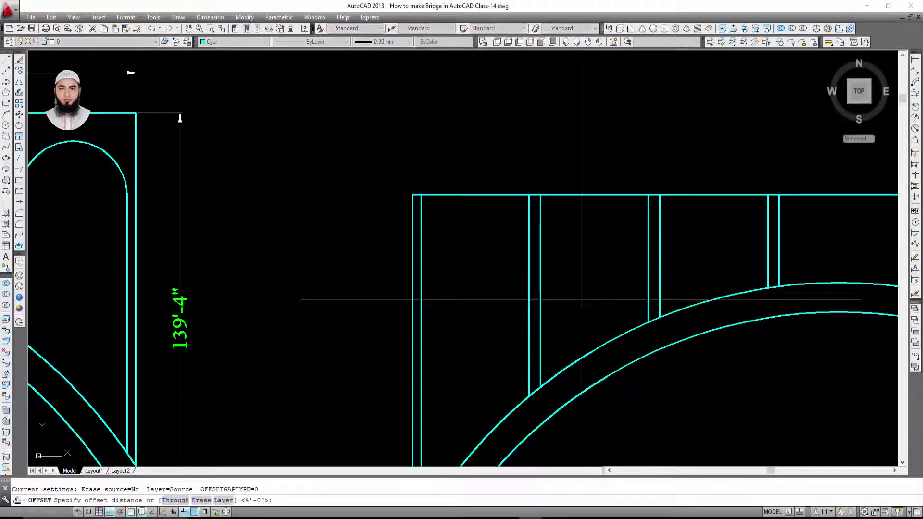
type("9'6")
key("Return")
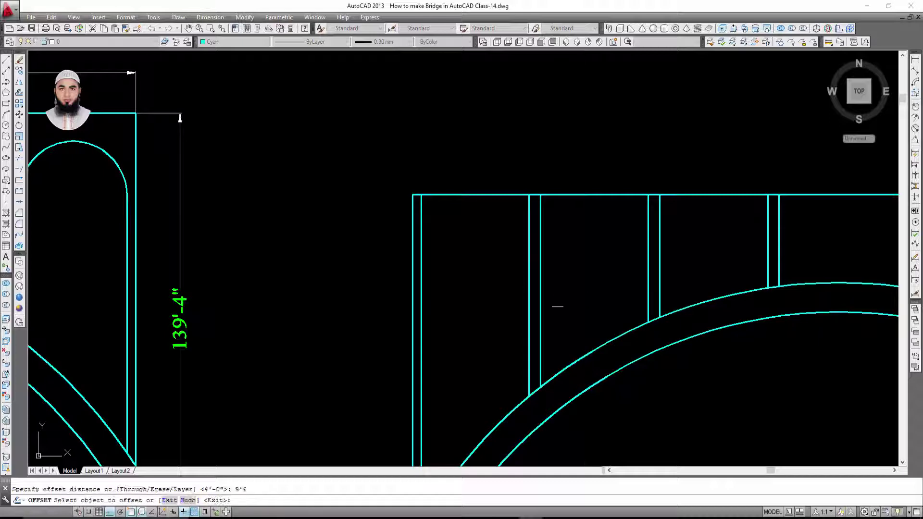
left_click(592, 195)
left_click(481, 231)
key("Escape")
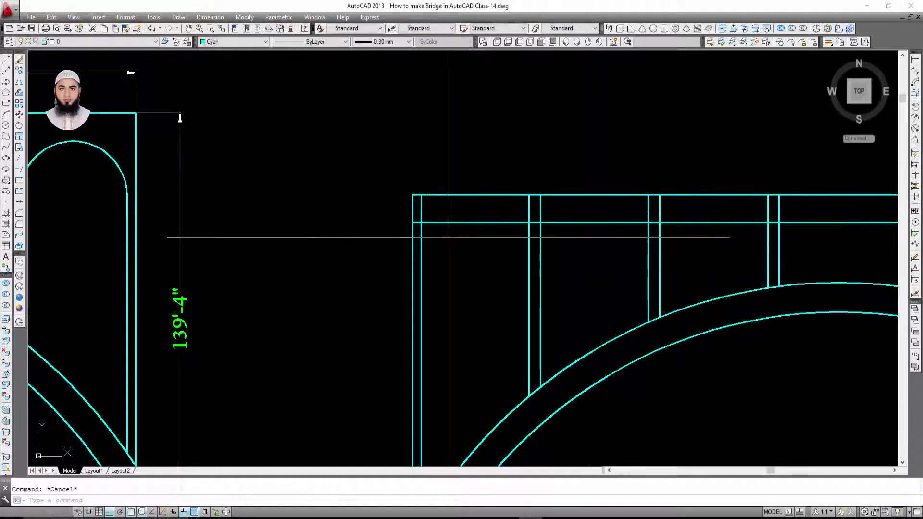
scroll(413, 251, "up", 2)
scroll(425, 249, "down", 2)
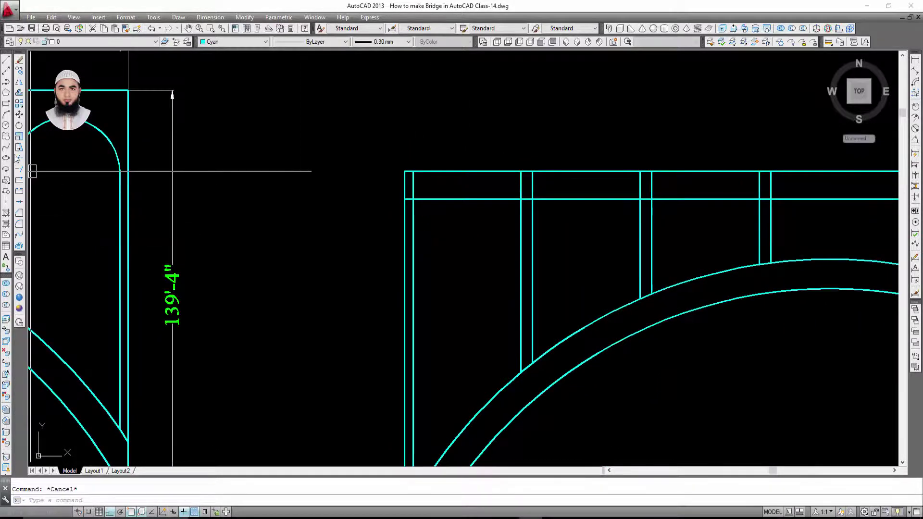
Draw a two-point circle spanning the first bay between the posts.
left_click(6, 37)
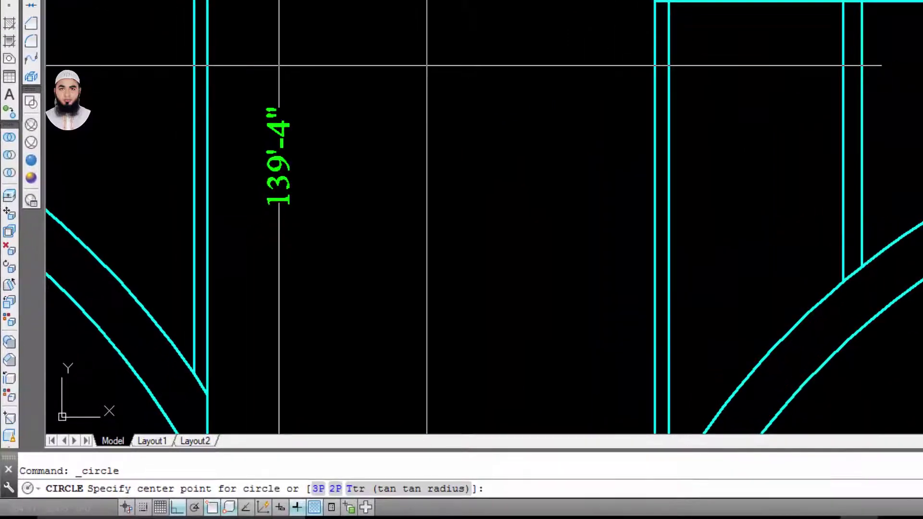
type("2p")
key("Return")
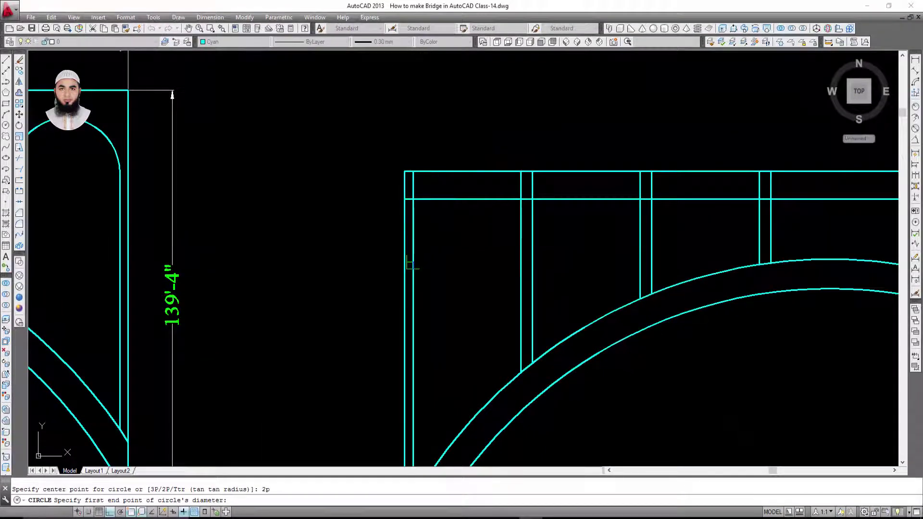
left_click(413, 263)
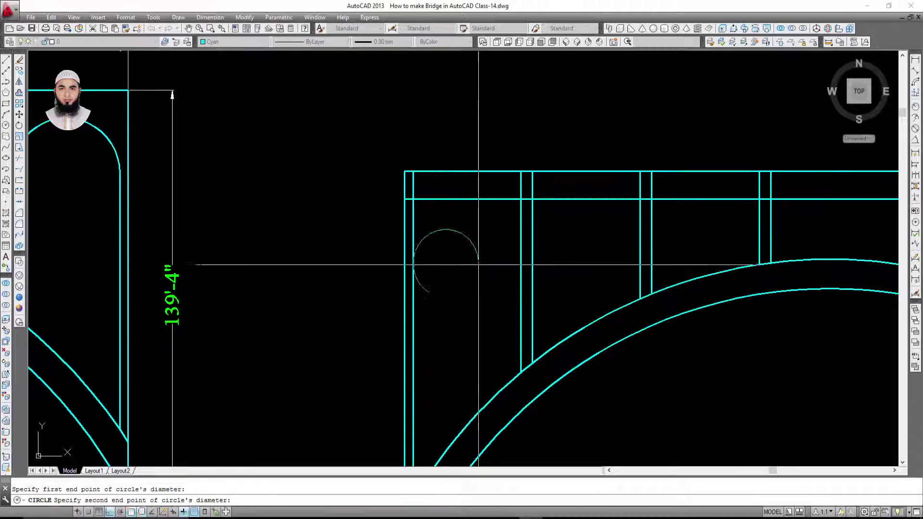
left_click(524, 263)
Move the circle up until it touches the new offset line.
scroll(461, 212, "up", 4)
middle_click_drag(483, 200, 467, 238)
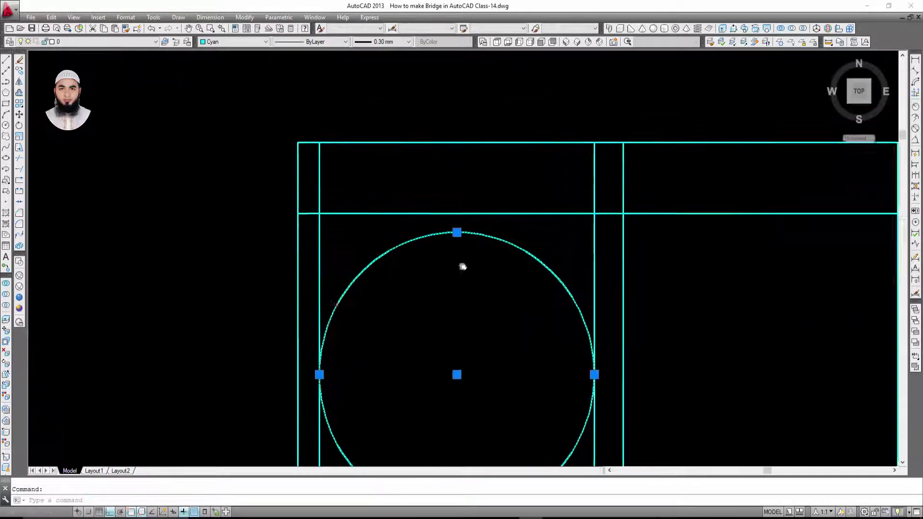
type("m")
key("Return")
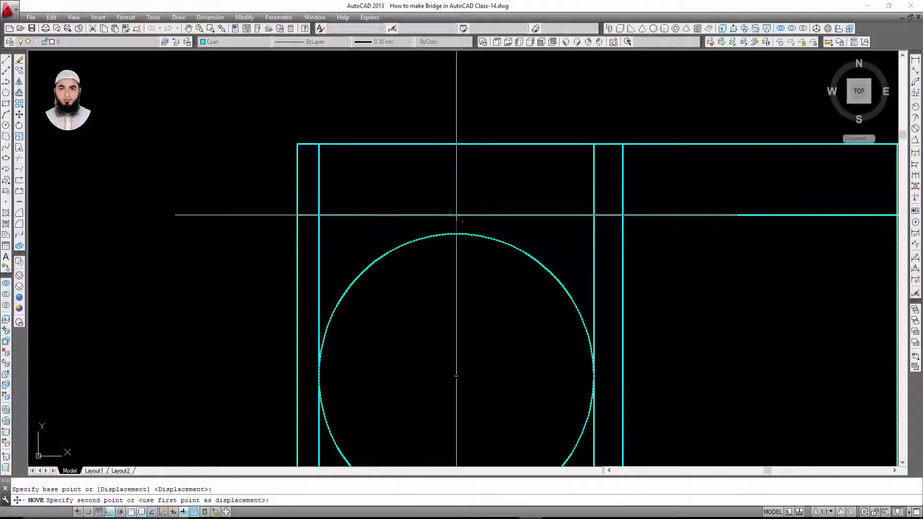
left_click(456, 214)
scroll(459, 287, "down", 2)
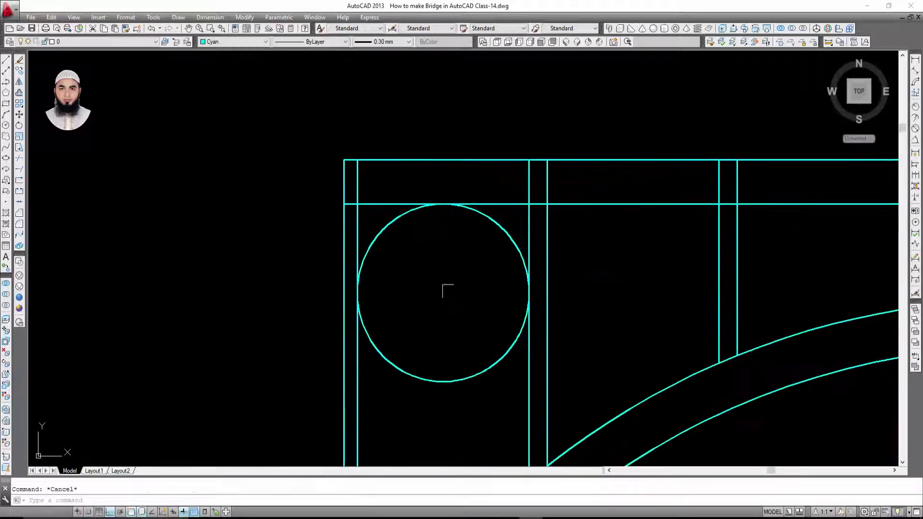
key("Escape")
Trim away the circle's lower half and the line pieces above the arch.
key("Return")
key("Return")
left_click(463, 377)
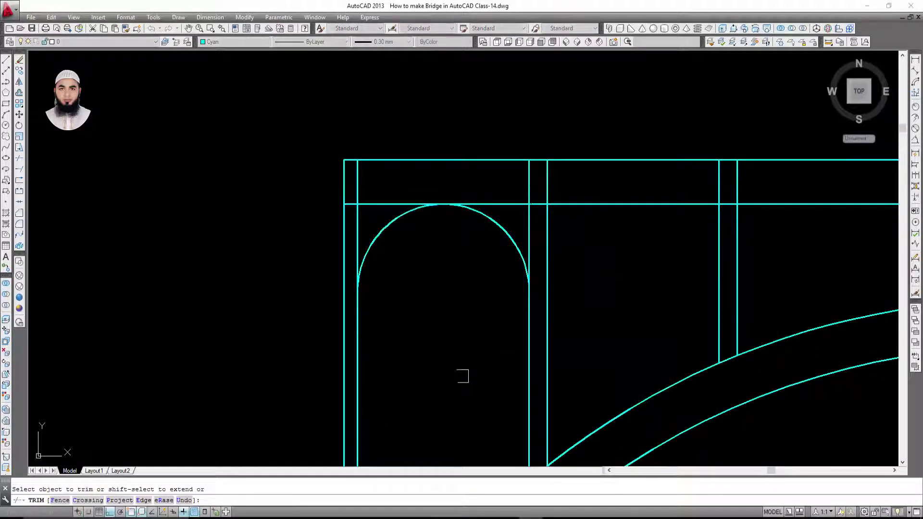
scroll(368, 224, "up", 2)
left_click(349, 171)
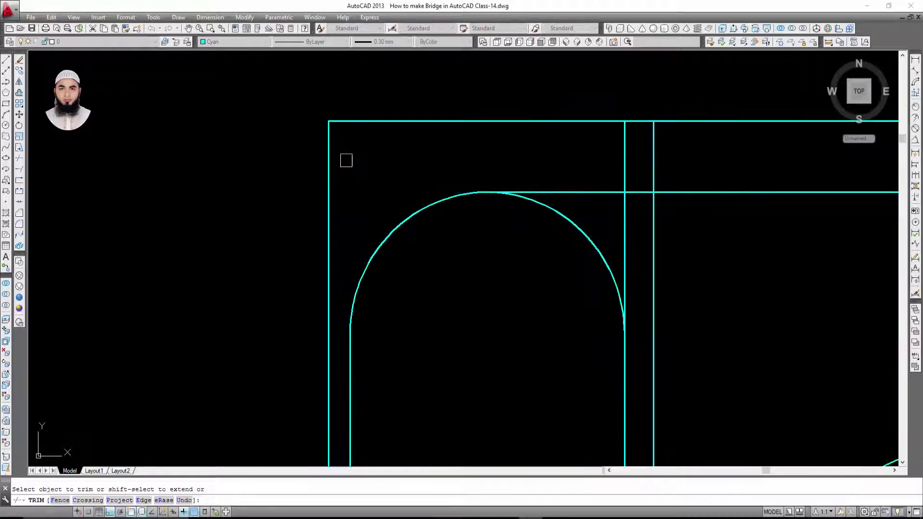
scroll(390, 193, "down", 2)
scroll(531, 203, "up", 2)
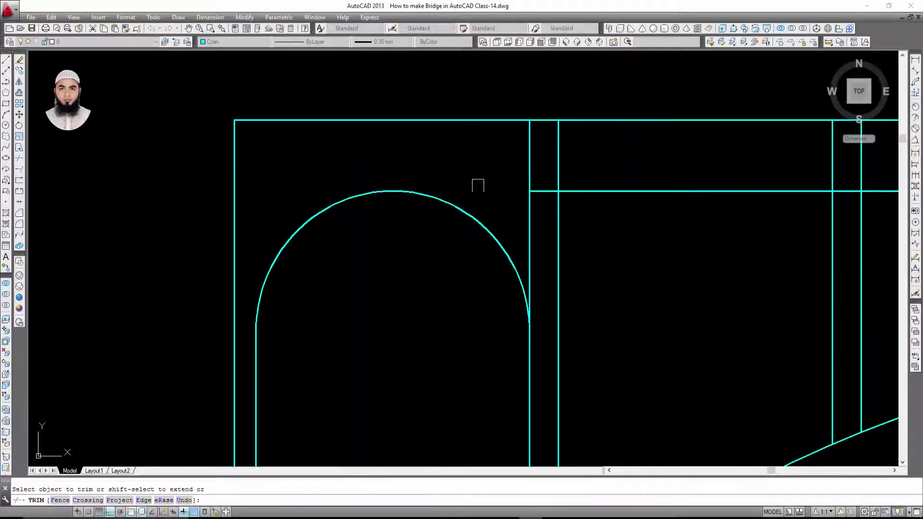
key("Escape")
scroll(505, 201, "down", 6)
scroll(500, 220, "up", 5)
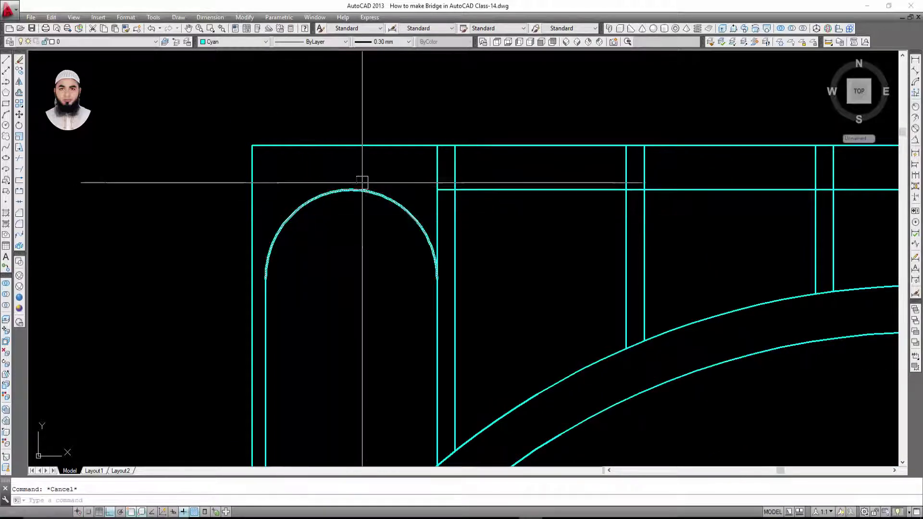
Reframe the arch and posts and run TRIM again without further cuts.
middle_click_drag(496, 190, 449, 216)
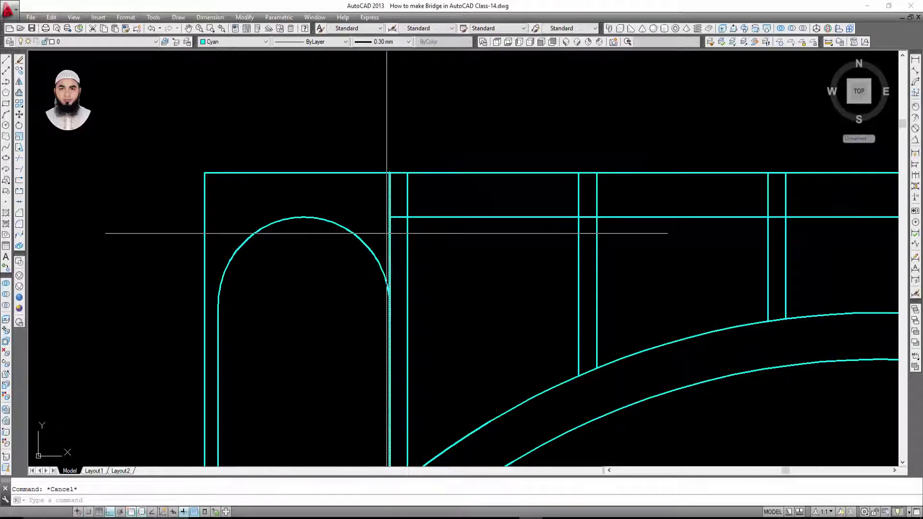
type("tr")
key("Return")
key("Return")
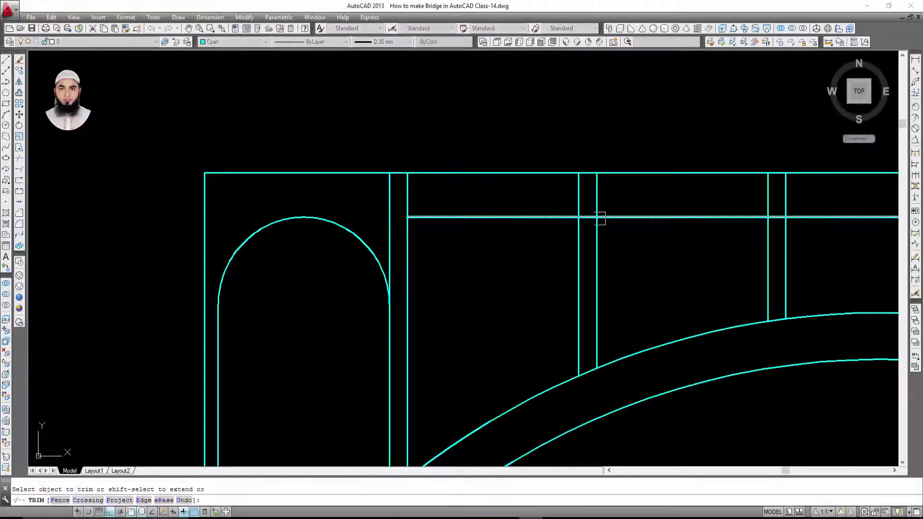
scroll(586, 219, "up", 4)
scroll(593, 218, "down", 5)
scroll(680, 230, "up", 4)
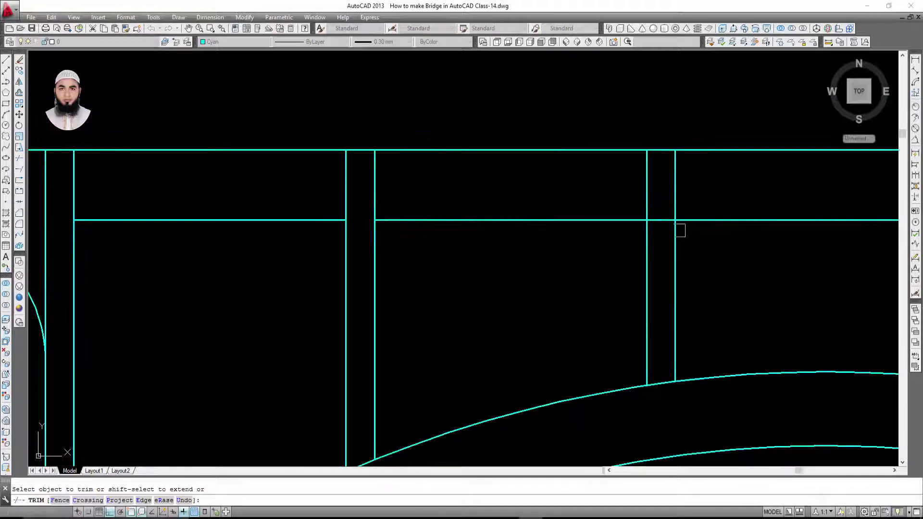
scroll(665, 223, "down", 4)
key("Escape")
scroll(495, 235, "up", 4)
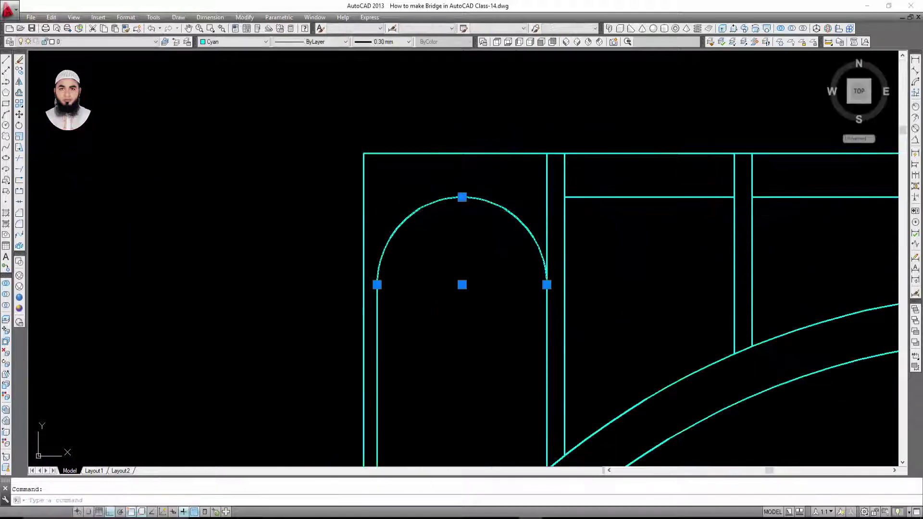
Copy the arch once to the right, then delete the misplaced copy.
left_click(19, 71)
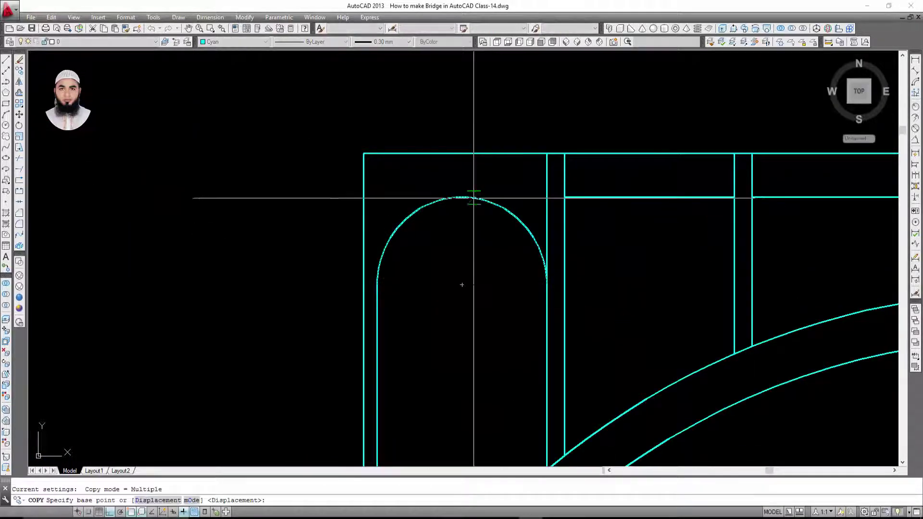
left_click(462, 197)
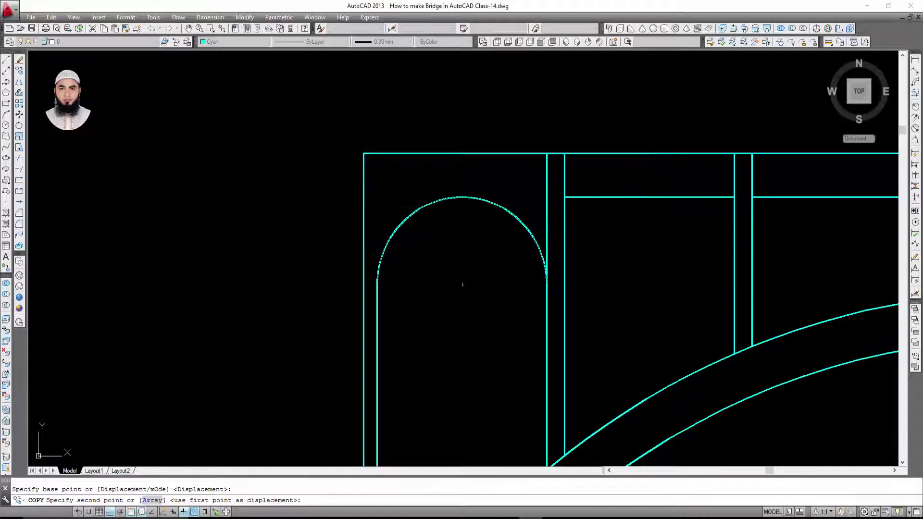
left_click(650, 198)
middle_click_drag(707, 220, 592, 241)
key("Escape")
left_click(591, 242)
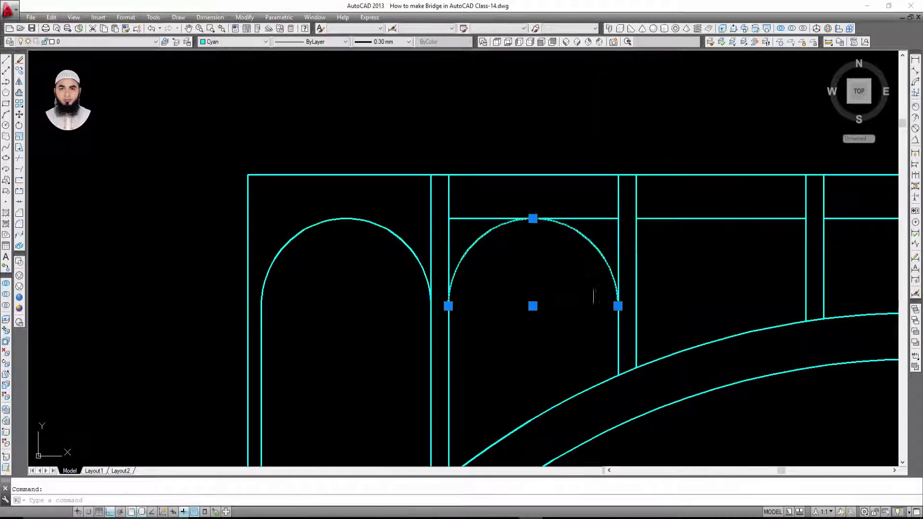
key("Delete")
Copy the original arch from its top into the second and third bays.
left_click(371, 251)
left_click(324, 202)
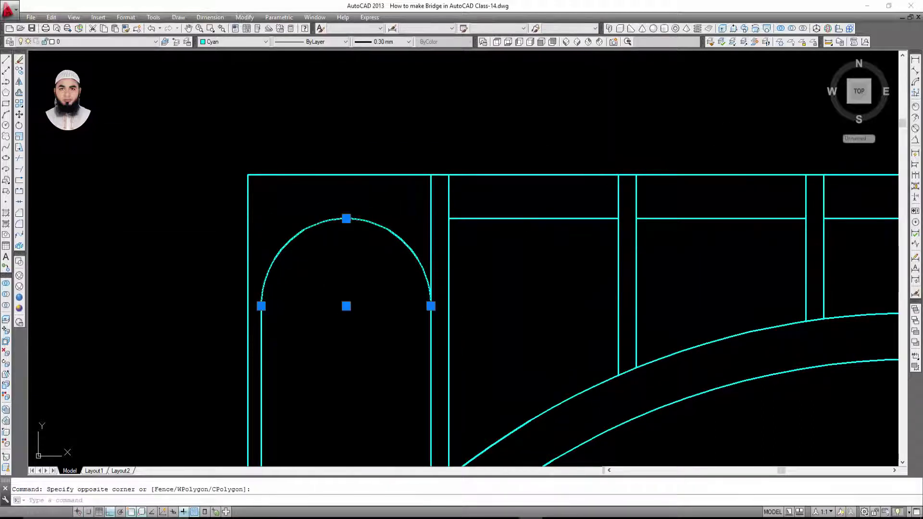
left_click(19, 71)
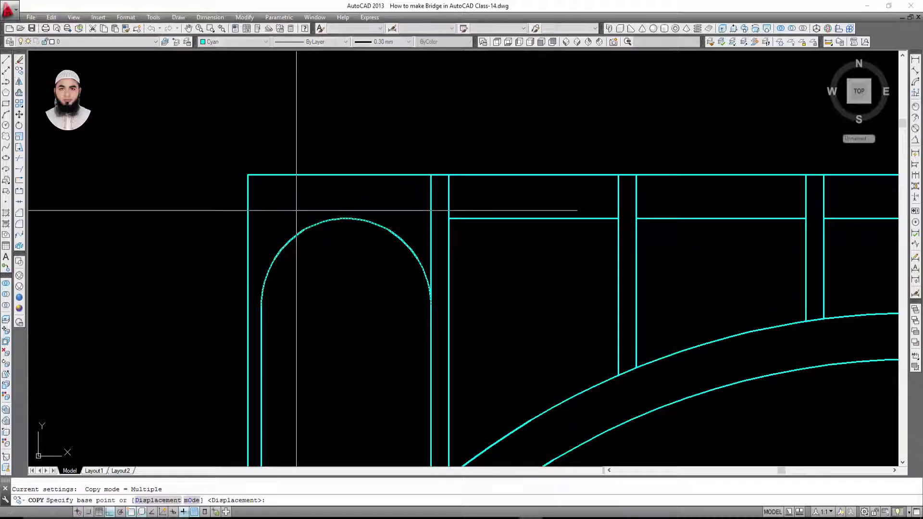
left_click(346, 218)
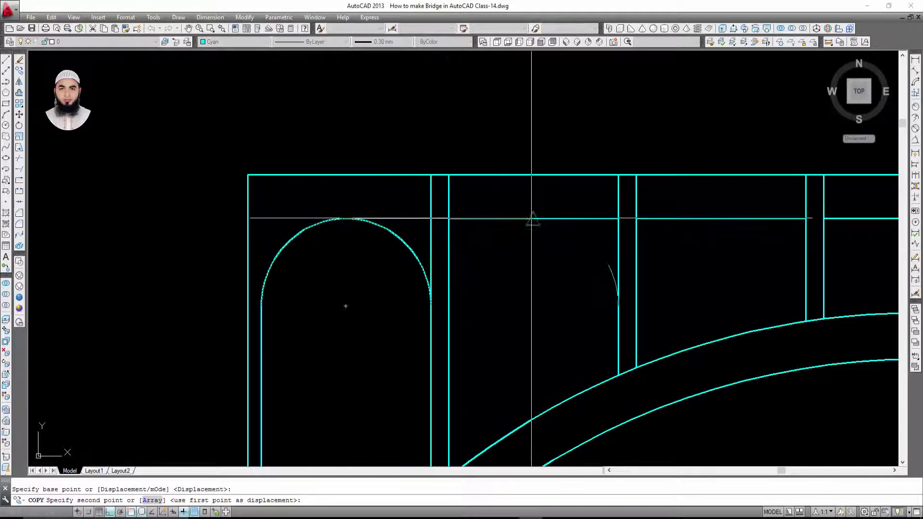
left_click(532, 221)
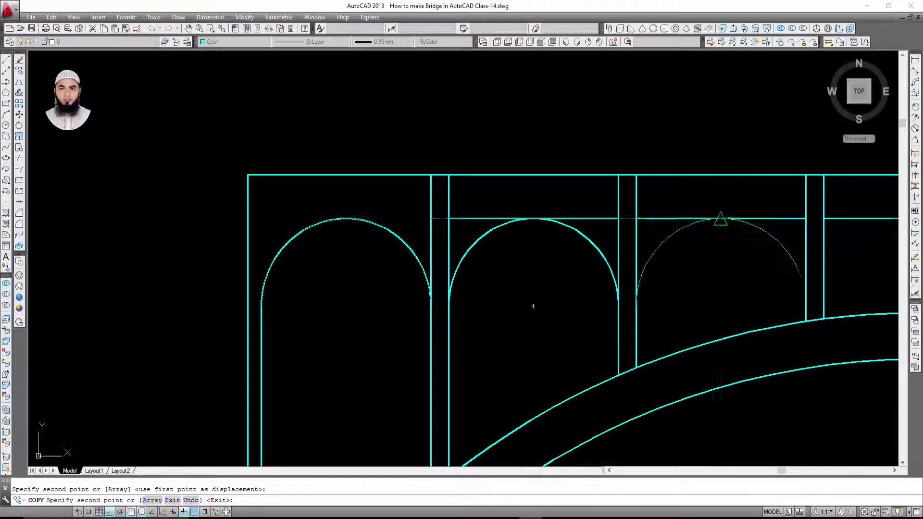
left_click(721, 219)
middle_click_drag(711, 225, 368, 247)
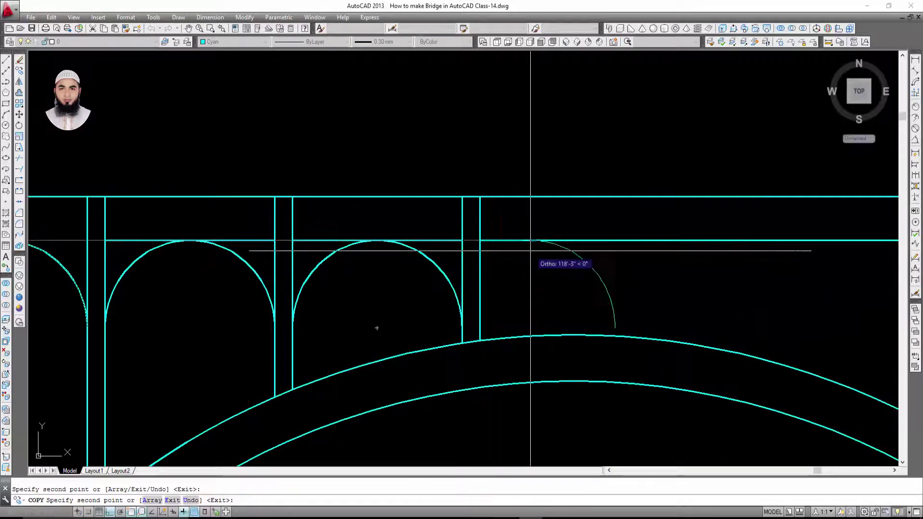
key("Escape")
Delete the leftover horizontal line pieces in the third bay and between the first arches.
scroll(529, 249, "down", 2)
middle_click_drag(525, 258, 519, 222)
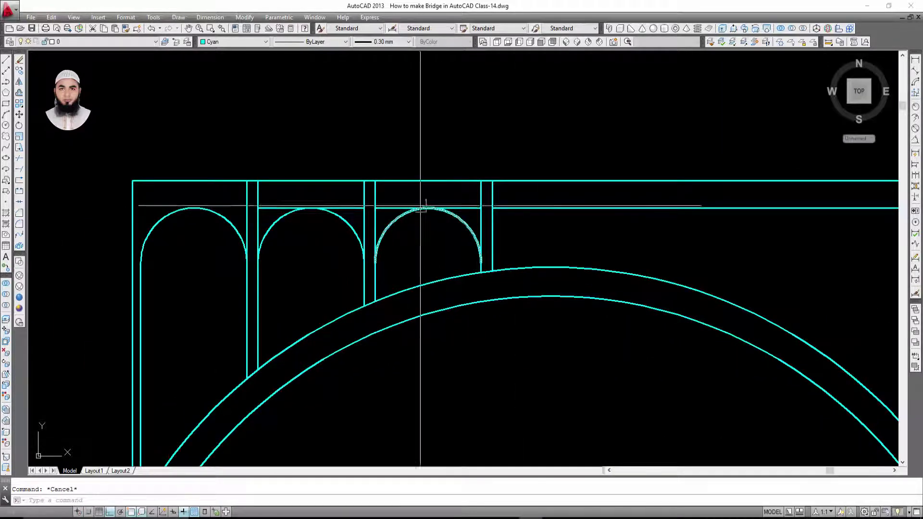
scroll(421, 208, "up", 2)
left_click(482, 208)
key("Delete")
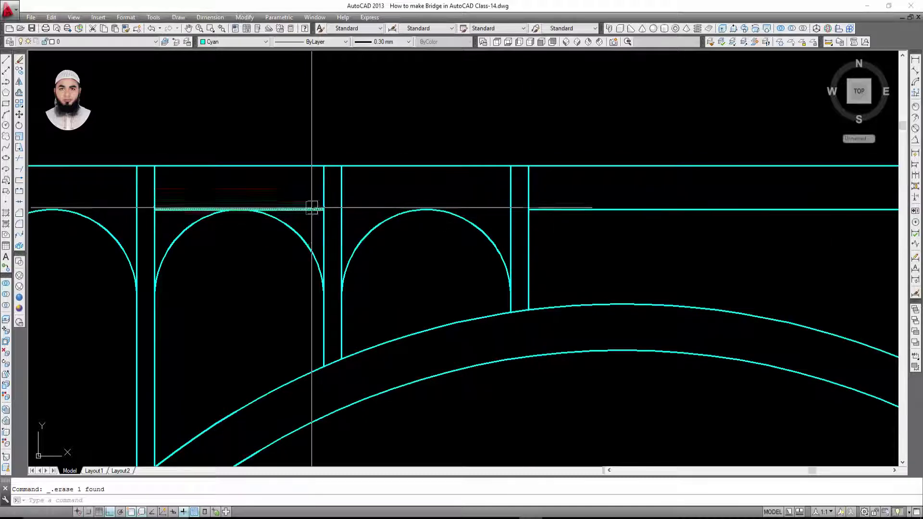
left_click(312, 207)
key("Delete")
scroll(469, 217, "down", 2)
scroll(470, 218, "down", 1)
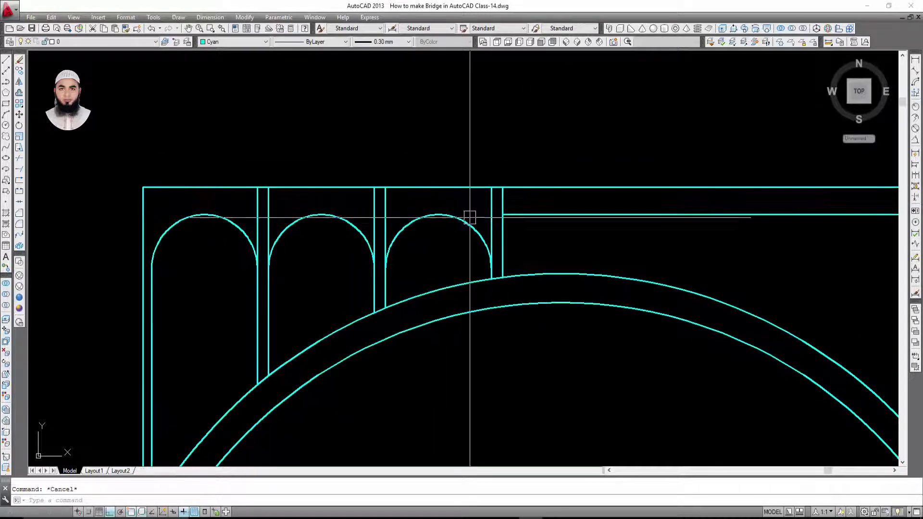
type("tr")
Re-centre the bridge and start TRIM twice, cancelling without cutting anything.
key("Return")
key("Return")
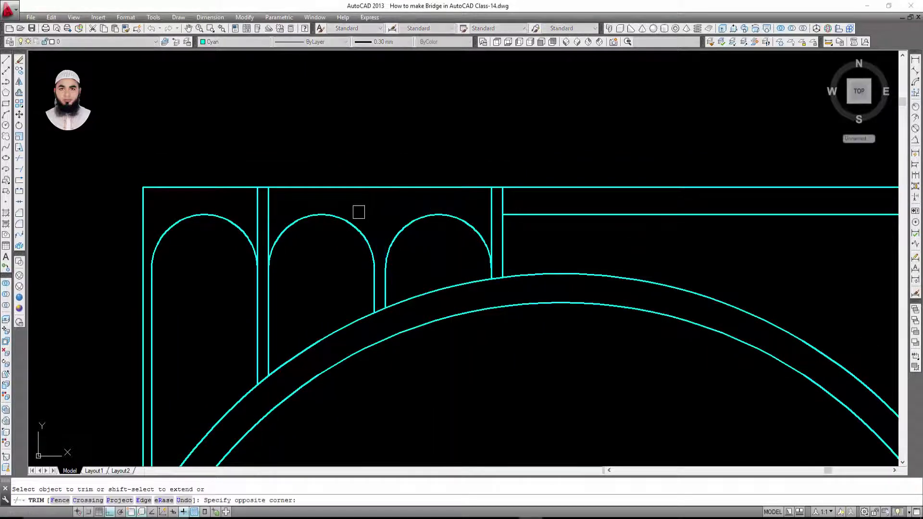
scroll(571, 204, "up", 2)
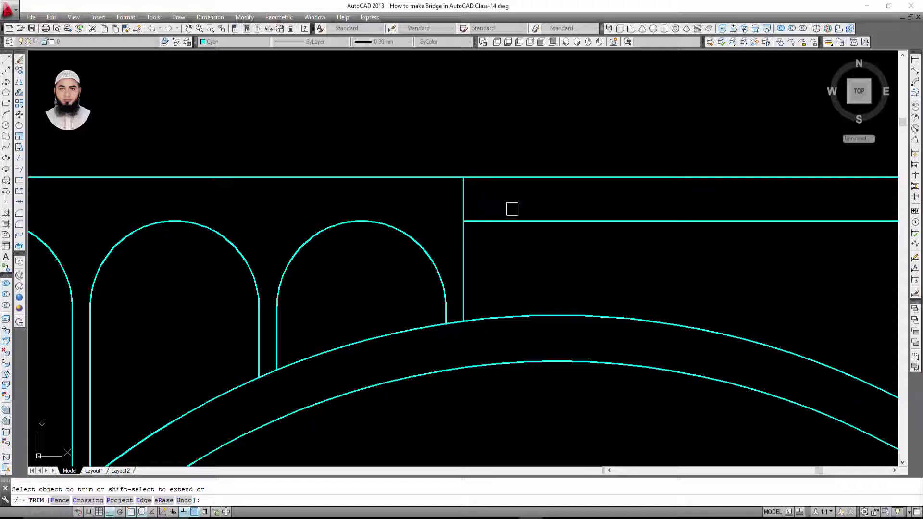
key("Escape")
scroll(529, 200, "down", 2)
scroll(543, 224, "down", 2)
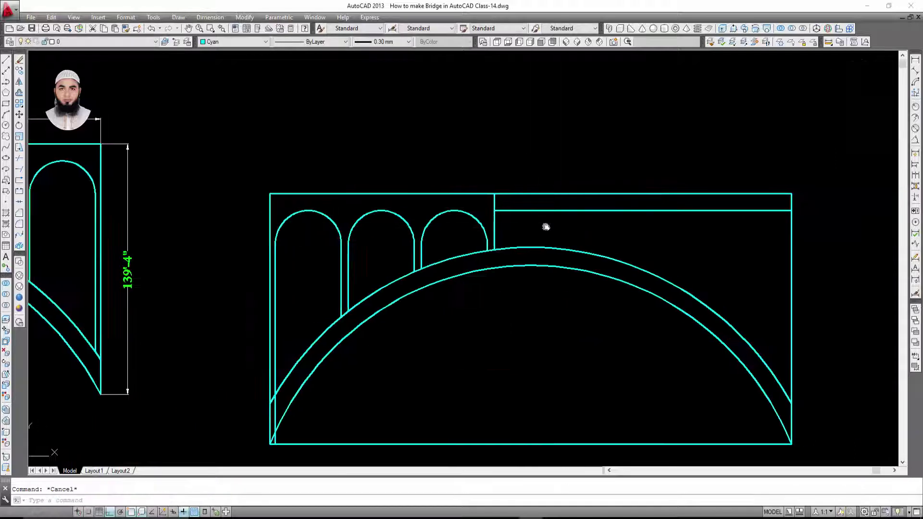
mouse_move(319, 391)
middle_mouse_down()
mouse_move(327, 354)
mouse_move(468, 318)
middle_mouse_up()
type("tr")
key("space")
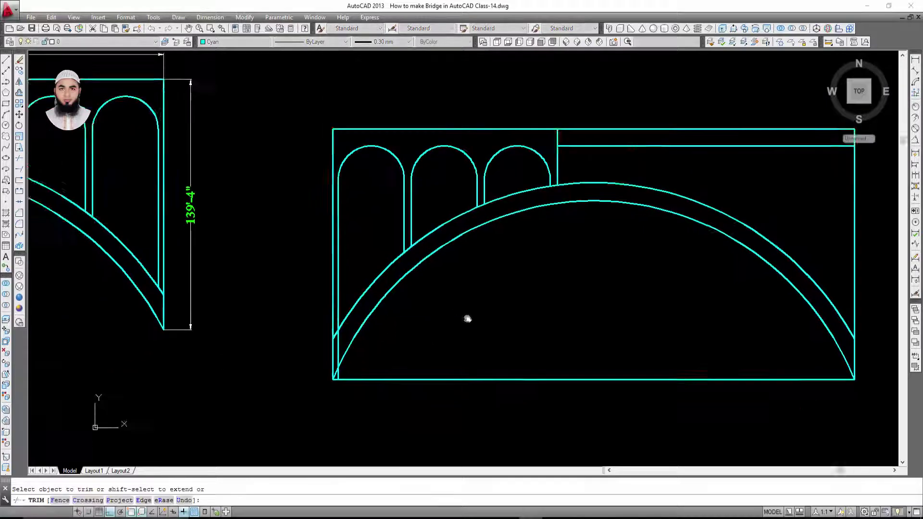
scroll(410, 336, "up", 2)
scroll(409, 337, "up", 2)
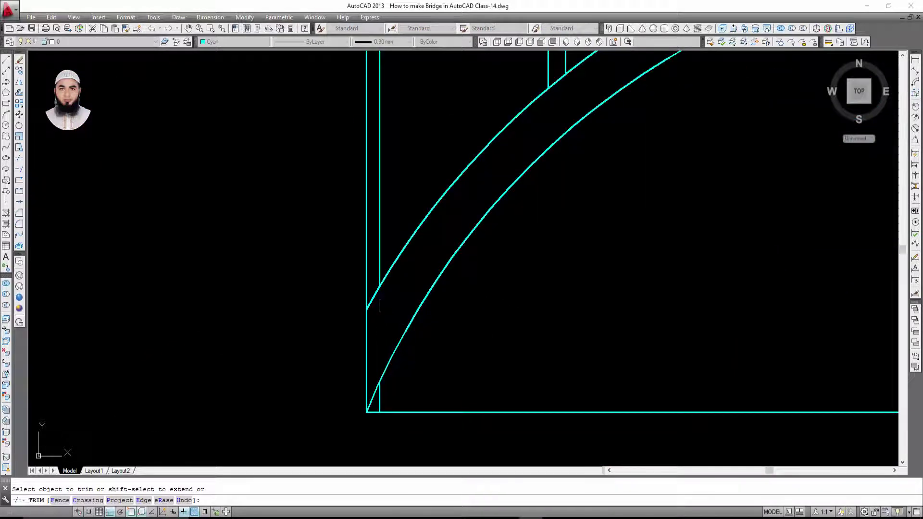
scroll(420, 373, "down", 2)
key("Escape")
Erase the short stub at the arch's left foot and the base line under the bridge.
left_click(313, 331)
left_click(456, 410)
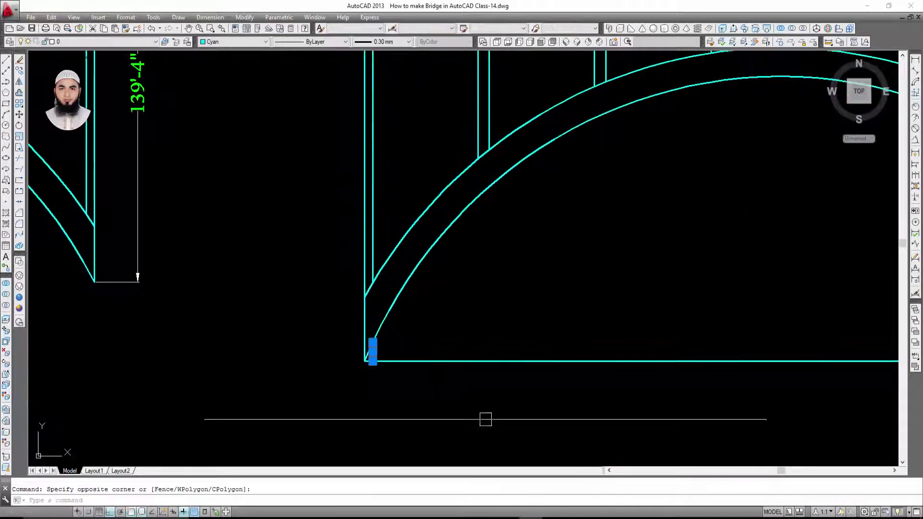
key("Delete")
left_click(494, 391)
left_click(445, 336)
scroll(449, 401, "down", 4)
key("Delete")
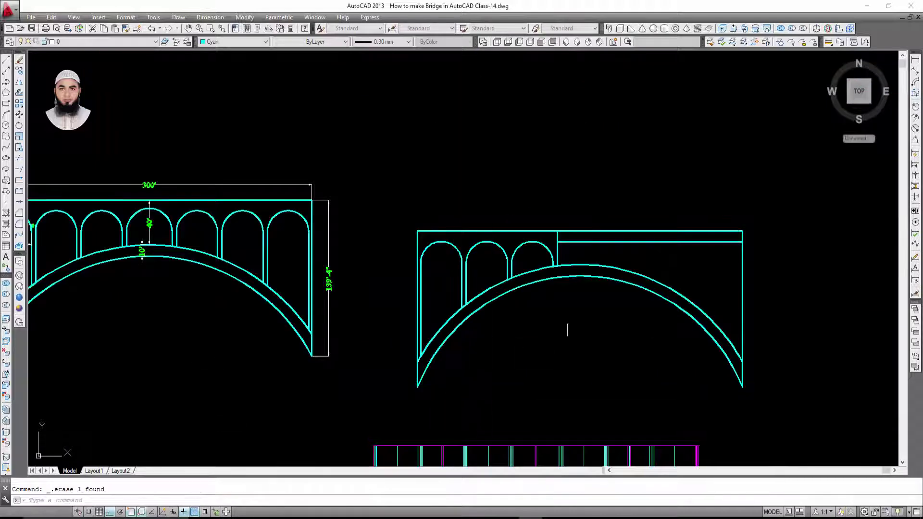
key("Escape")
scroll(529, 274, "up", 4)
scroll(529, 274, "down", 3)
scroll(532, 264, "up", 1)
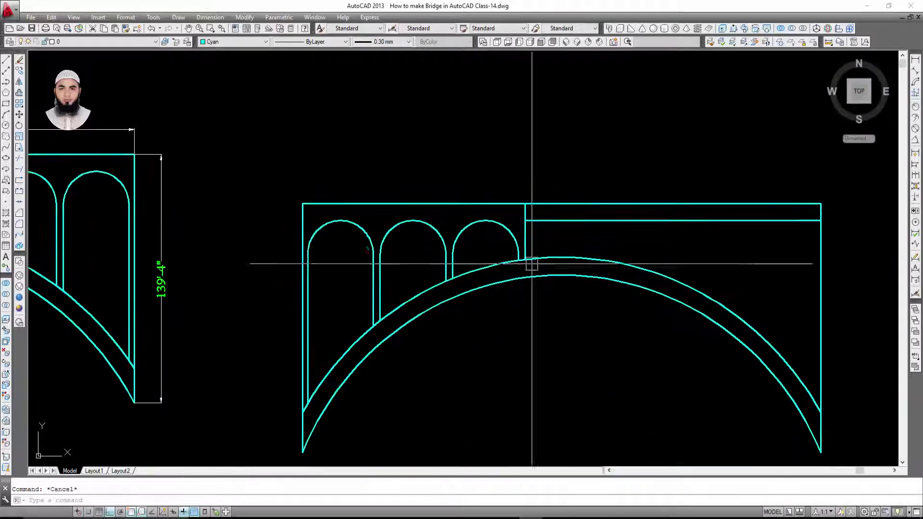
Window-select the three round-topped openings, excluding the central divider line.
middle_click_drag(455, 267, 462, 254)
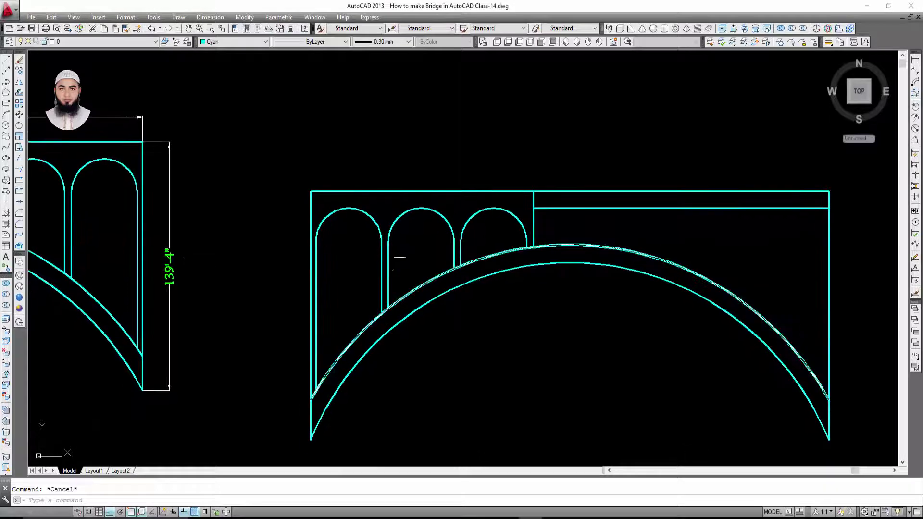
left_click(250, 148)
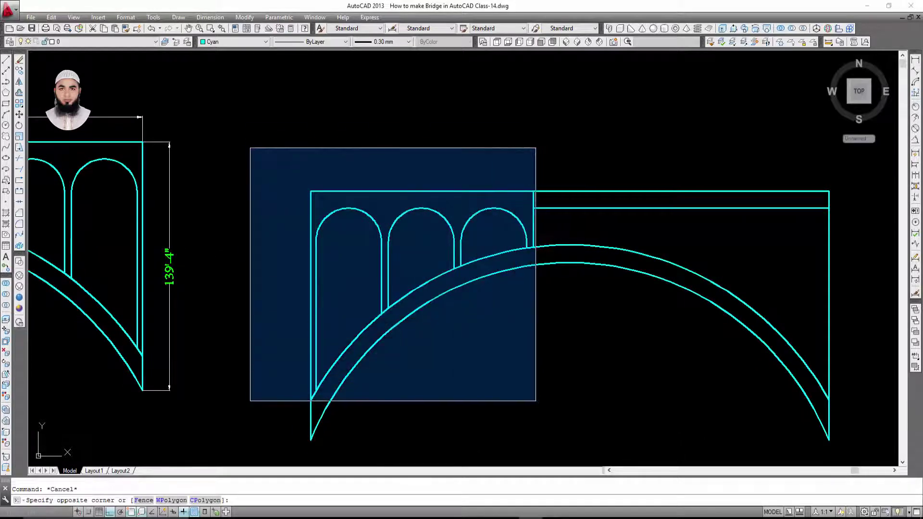
left_click(534, 400)
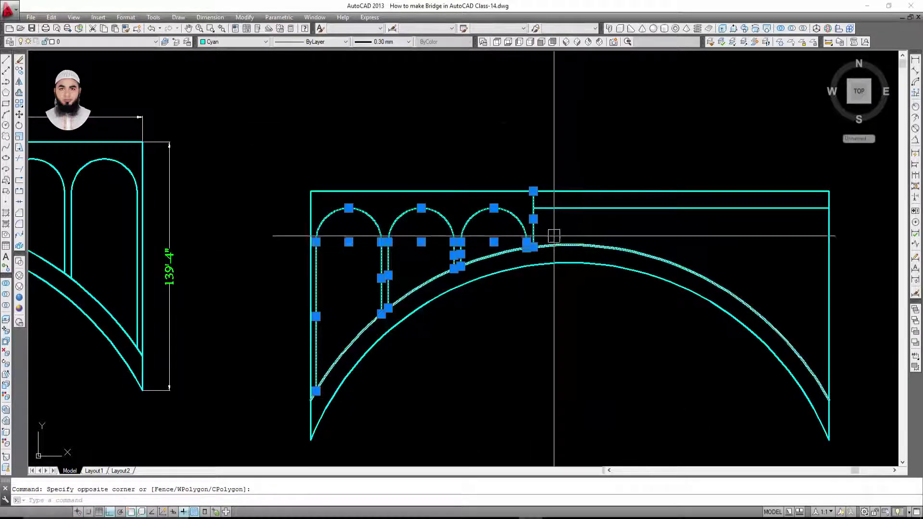
scroll(552, 235, "up", 4)
left_click(547, 199, "shift")
left_click(482, 235, "shift")
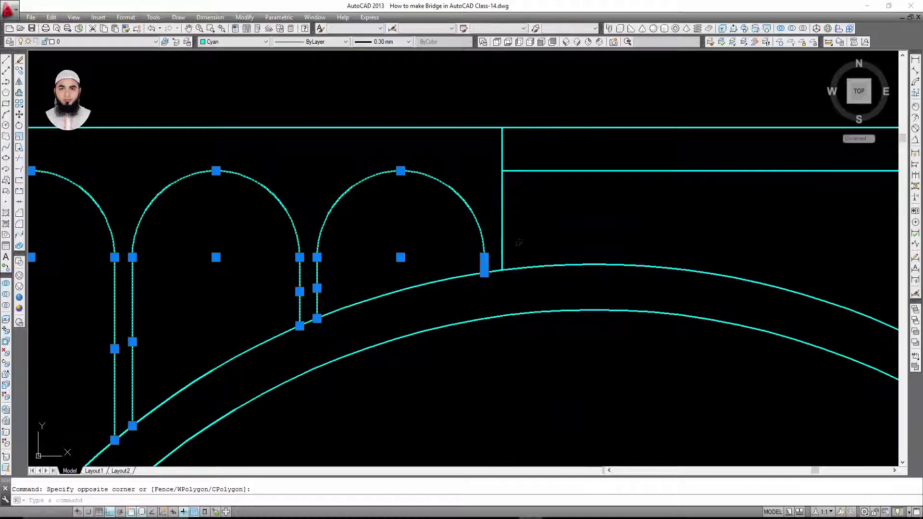
scroll(331, 235, "down", 4)
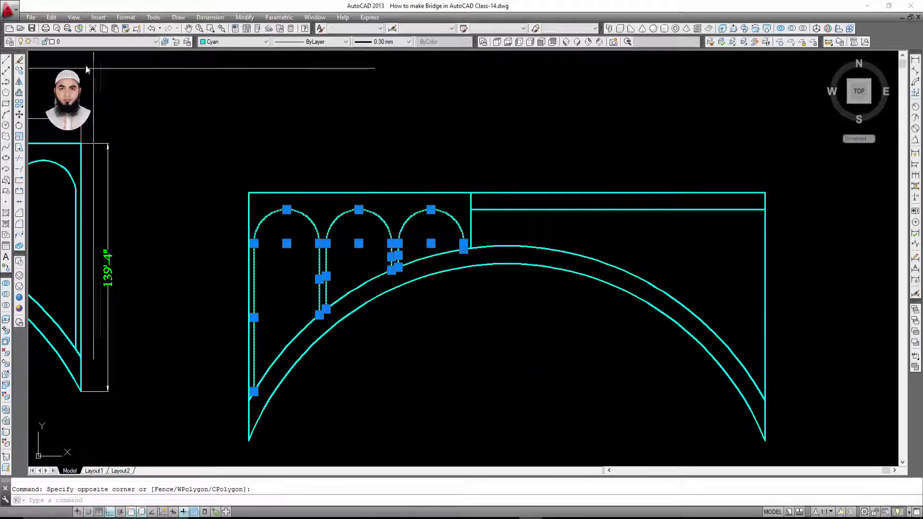
Mirror them about a vertical line through the deck midpoint, keeping the originals.
left_click(19, 82)
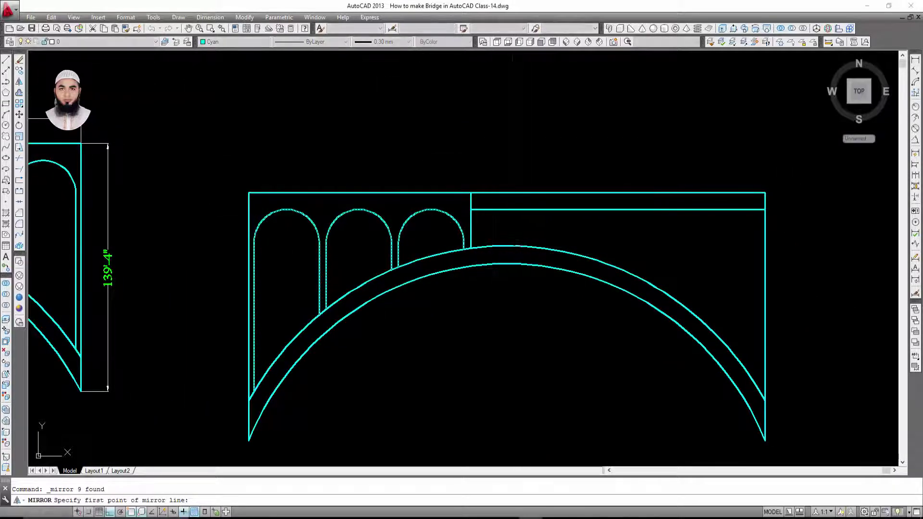
left_click(510, 194)
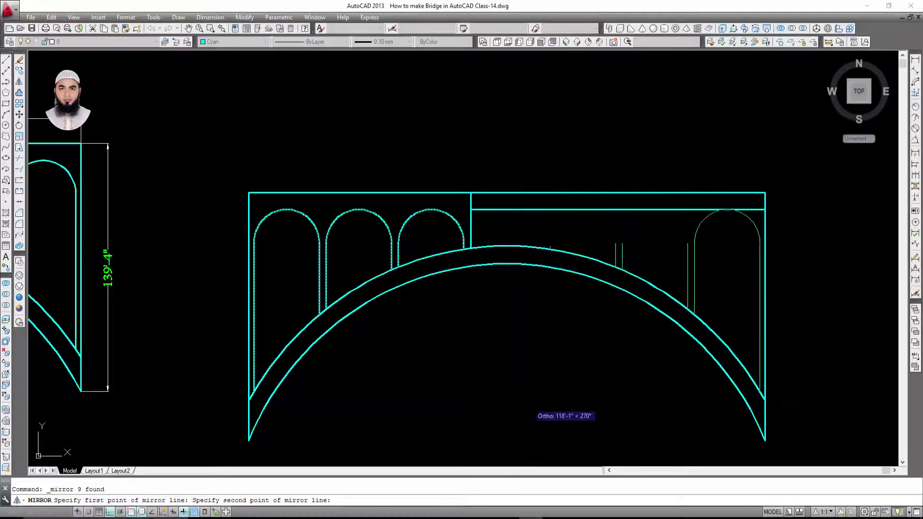
left_click(528, 403)
key("Return")
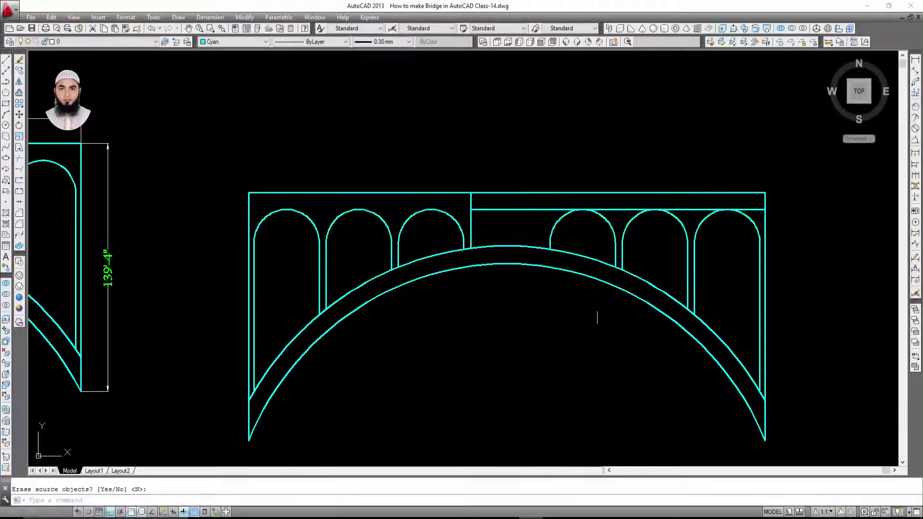
key("Escape")
scroll(480, 229, "up", 2)
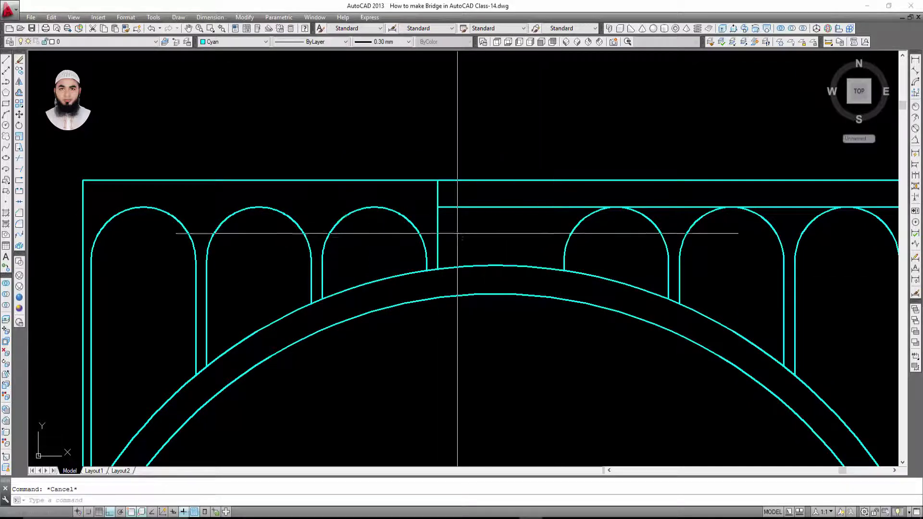
Copy the vertical divider to the first right-hand opening's edge.
left_click(437, 233)
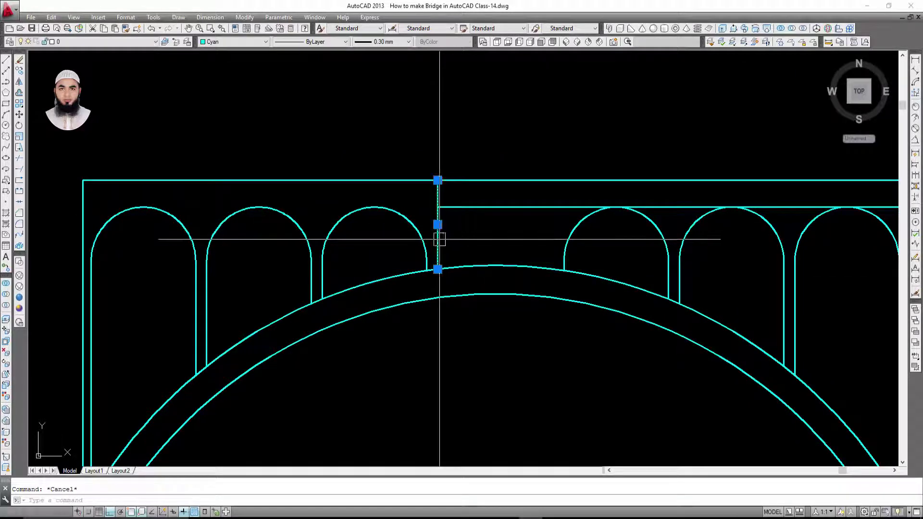
left_click(19, 71)
scroll(464, 271, "up", 3)
left_click(396, 268)
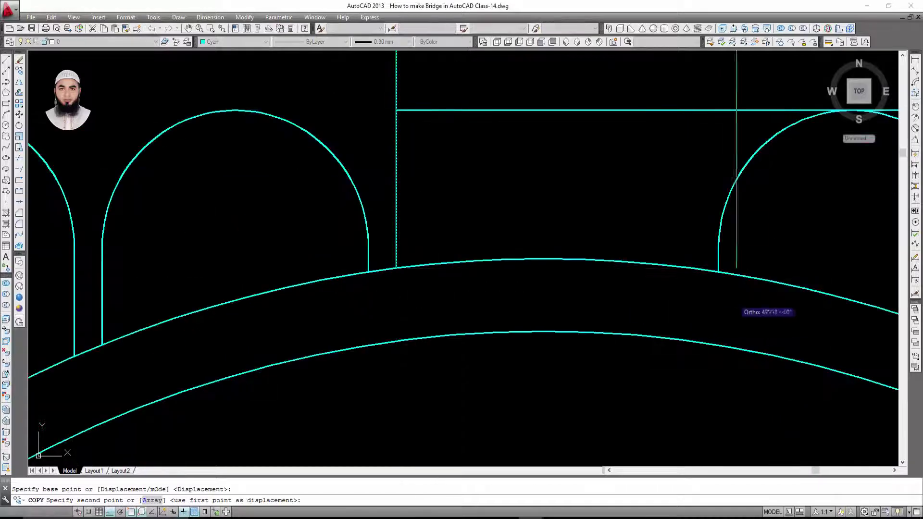
left_click(718, 272)
middle_click_drag(676, 274, 631, 375)
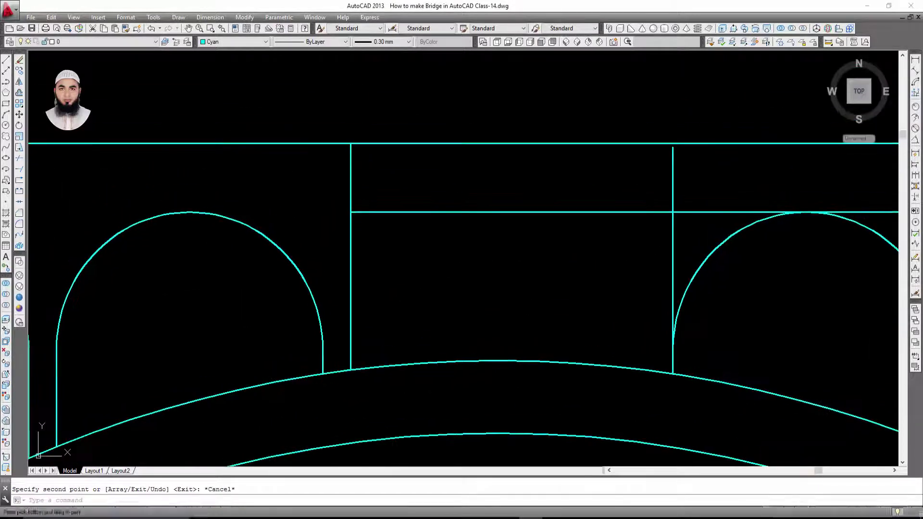
key("Escape")
Offset the copied vertical line 4' to the left.
key("Return")
type("4'")
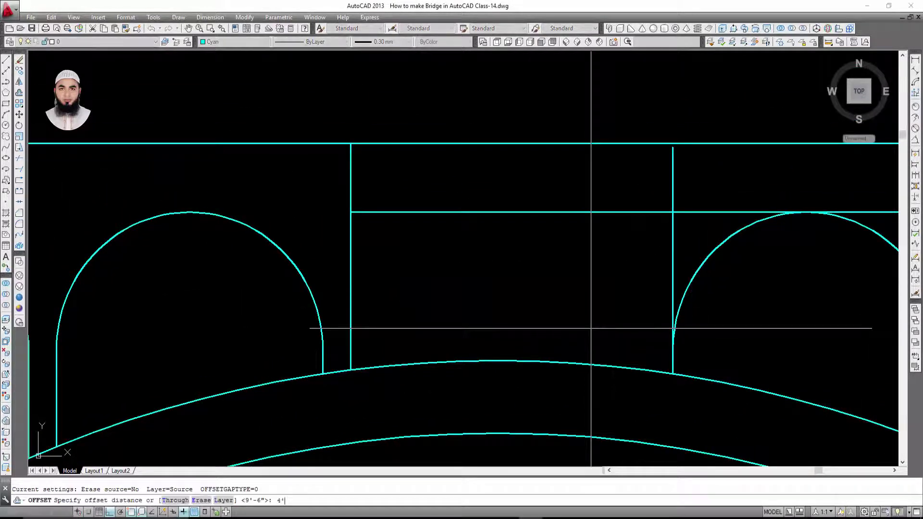
key("Return")
left_click(672, 189)
left_click(478, 233)
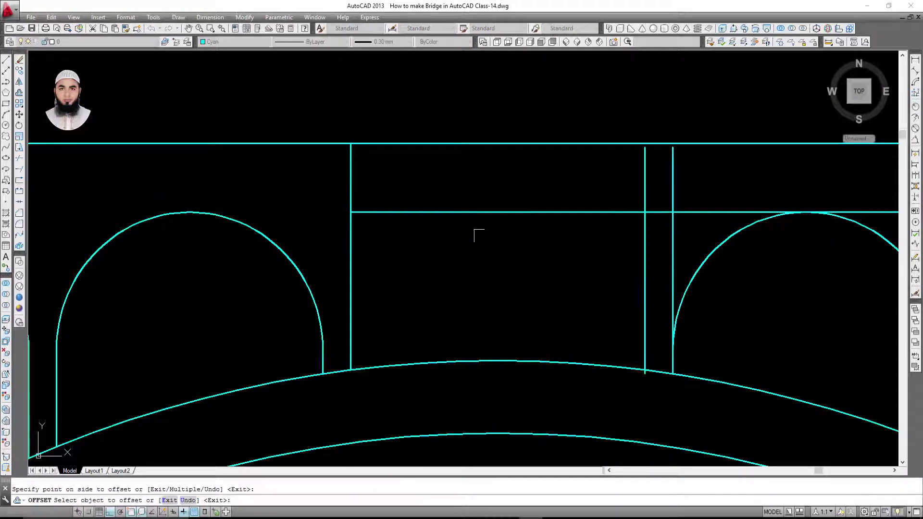
key("Escape")
middle_click_drag(712, 299, 673, 275)
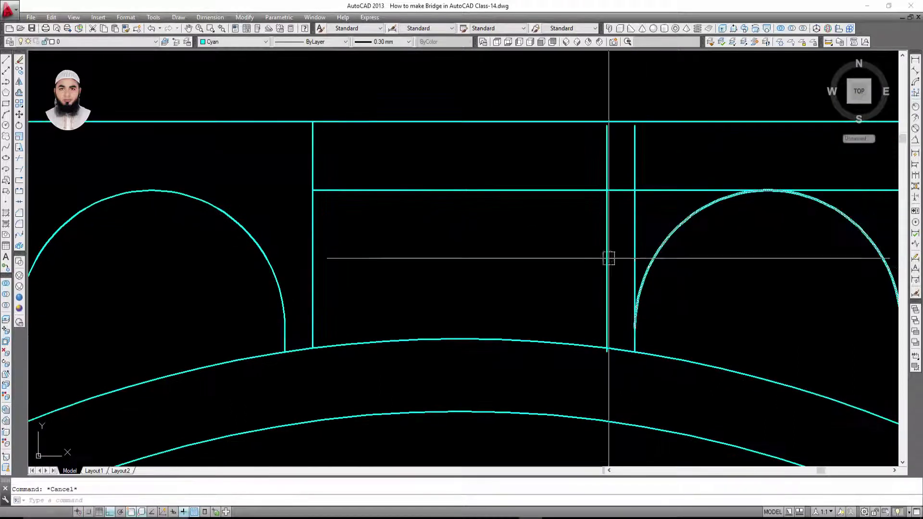
scroll(298, 336, "up", 4)
scroll(313, 365, "up", 2)
scroll(372, 385, "down", 5)
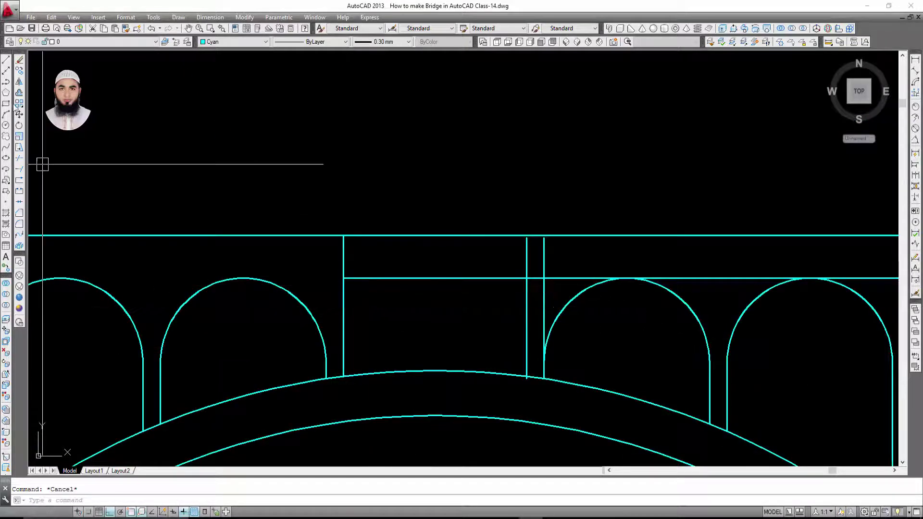
left_click(6, 126)
type("2p")
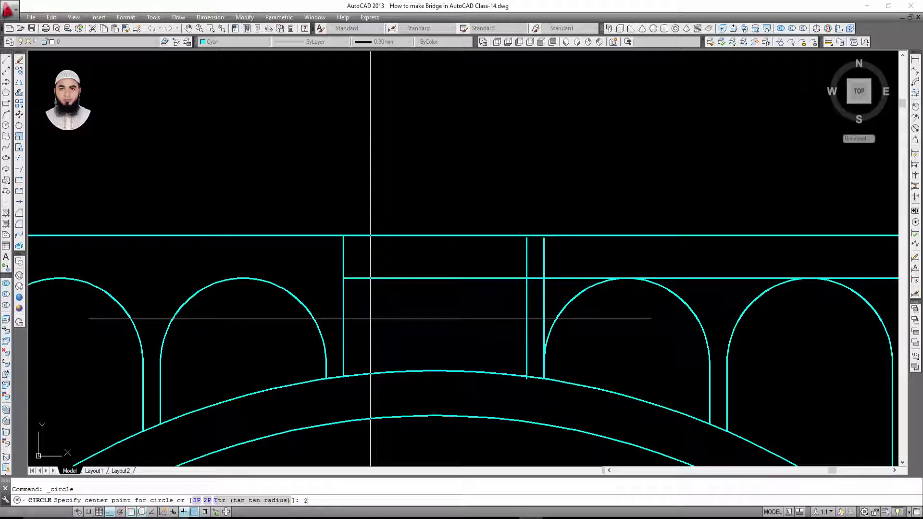
Draw a two-point circle between the divider and the new offset line.
left_click(343, 316)
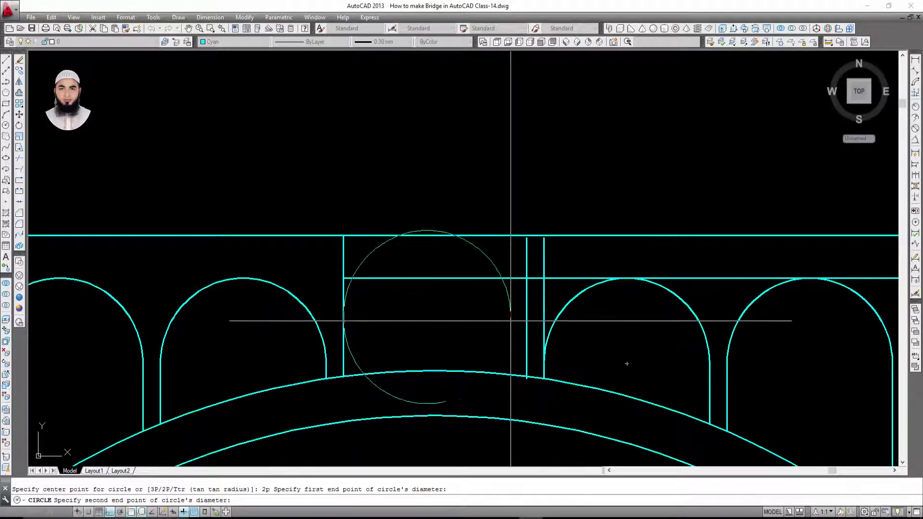
left_click(526, 313)
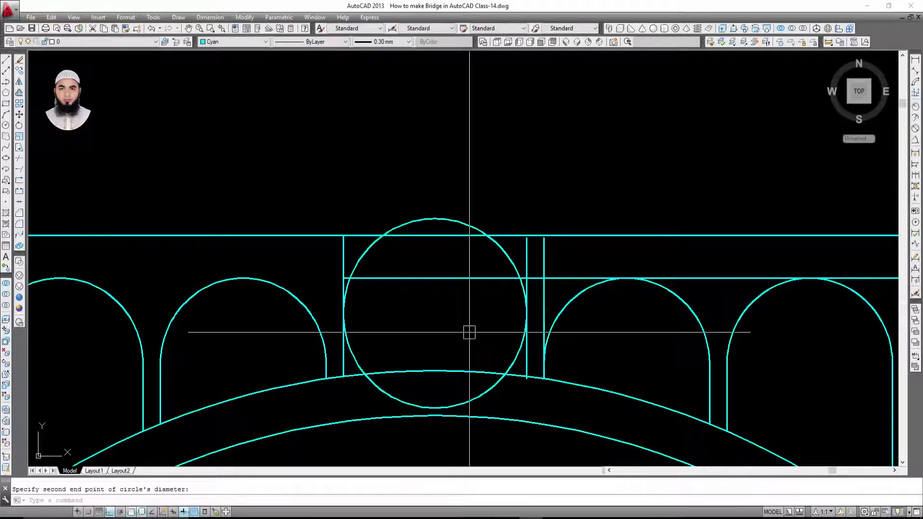
left_click(478, 361)
middle_click_drag(478, 361, 470, 386)
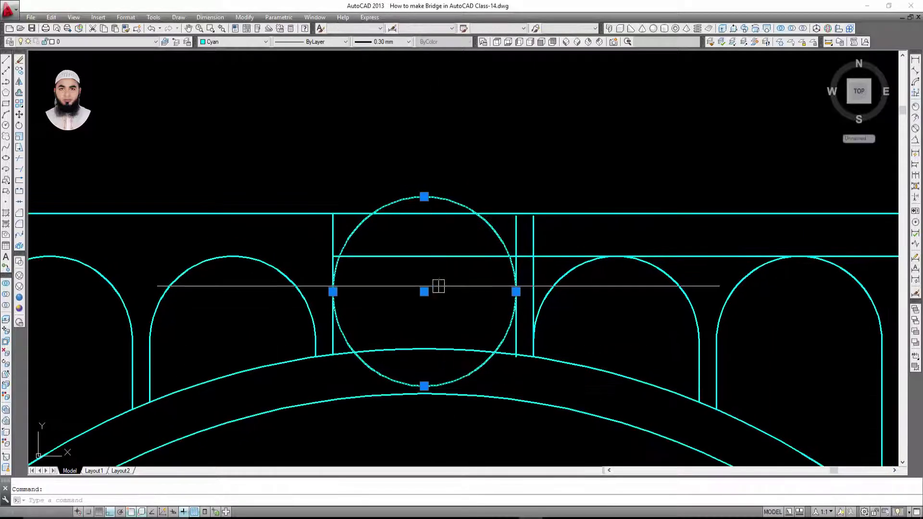
type("m")
key("Return")
left_click(424, 197)
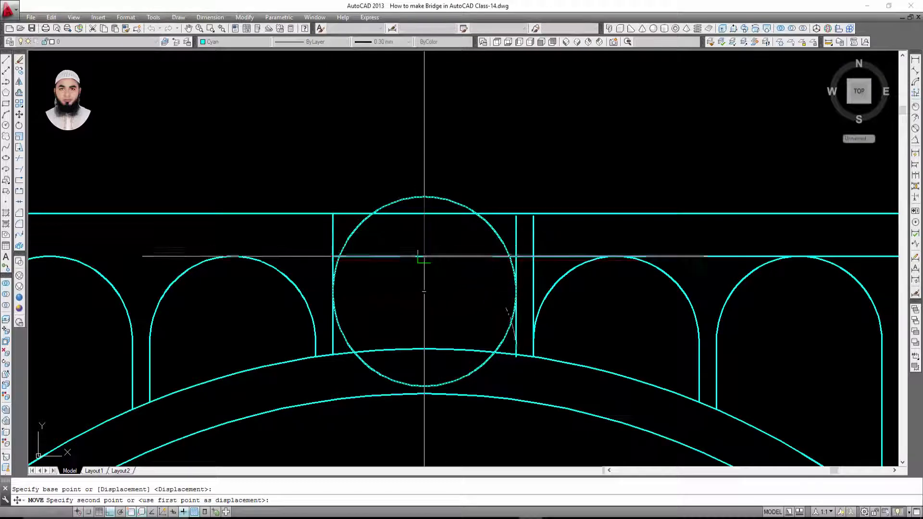
key("Escape")
Trim the deck line between the two close verticals.
scroll(426, 267, "up", 2)
scroll(422, 295, "up", 1)
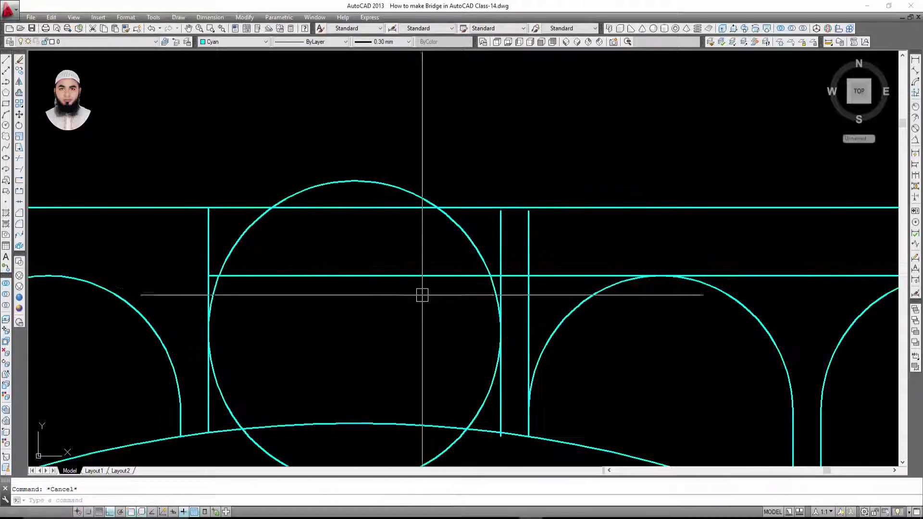
type("tr")
key("Return")
Move the circle so its top quadrant sits on the lower deck line.
key("Return")
left_click(514, 275)
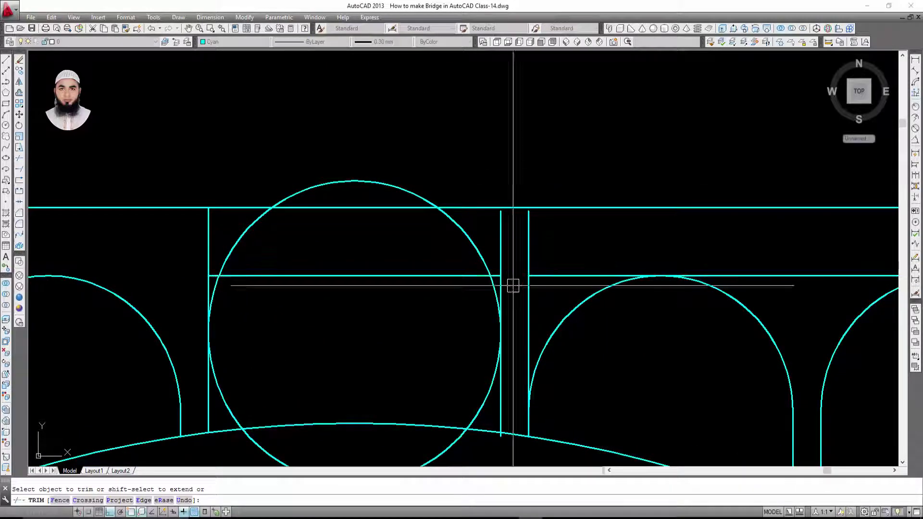
left_click(474, 237)
middle_click_drag(474, 237, 485, 270)
type("m")
key("Return")
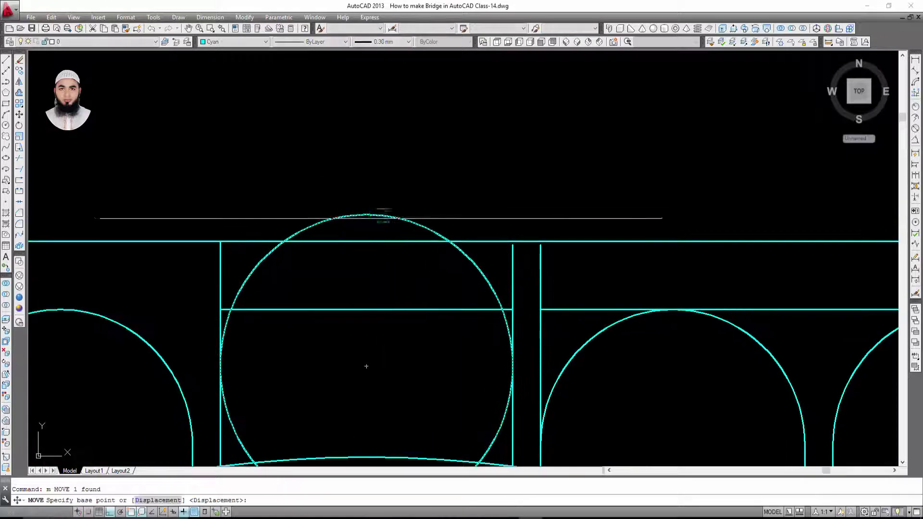
left_click(367, 214)
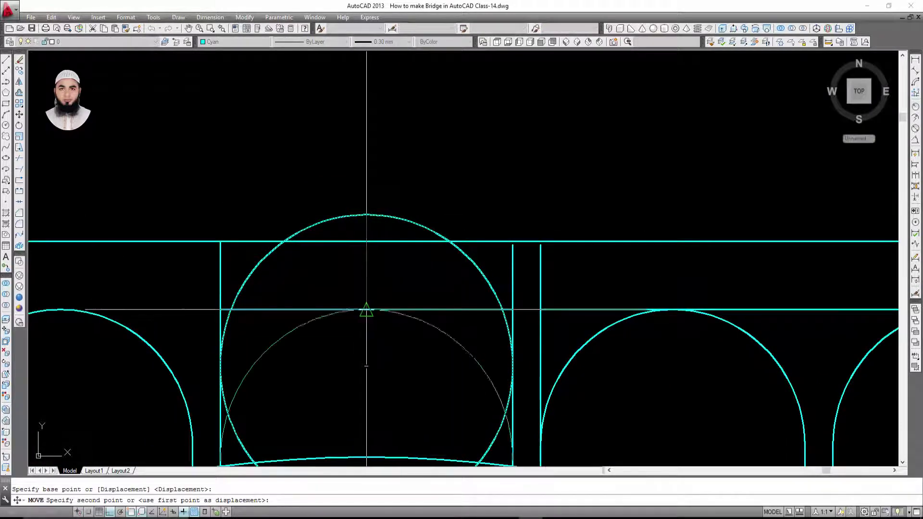
left_click(366, 311)
scroll(407, 251, "down", 2)
key("Escape")
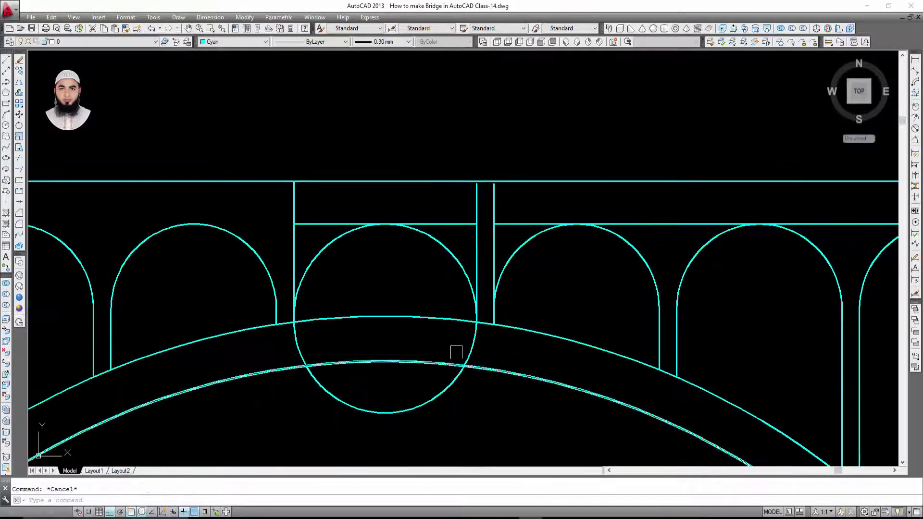
Finish the previous trim and erase the leftover lower half-circle of the middle opening.
key("Return")
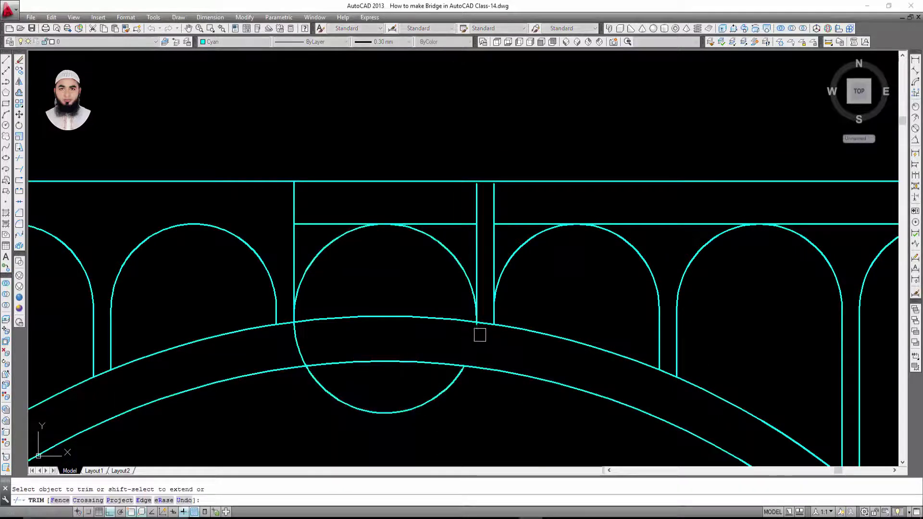
key("Return")
left_click(365, 414)
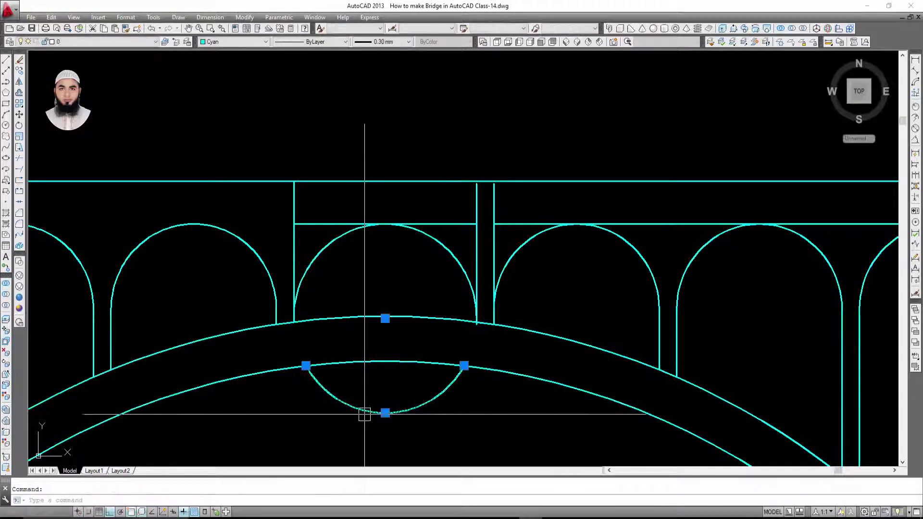
key("Delete")
left_click(295, 255)
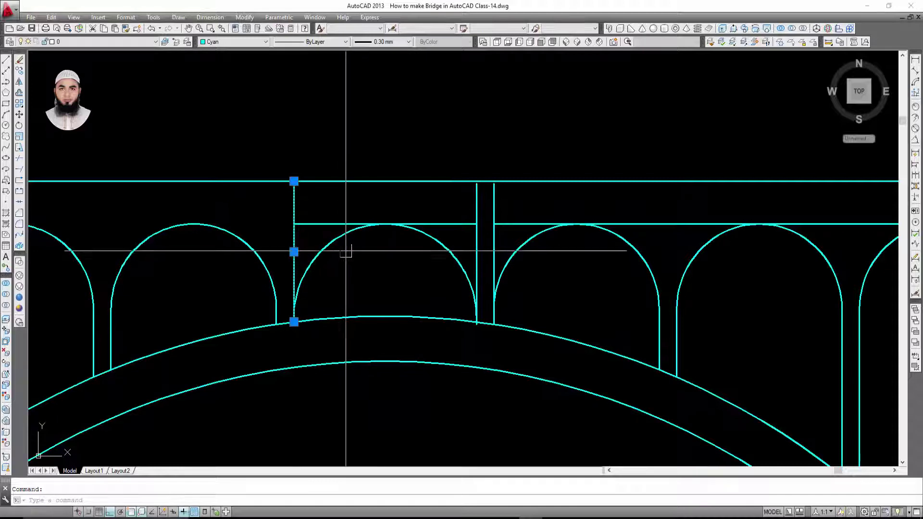
key("Escape")
Trim away the overlapping line piece at the middle opening with TR.
type("tr")
key("Return")
left_click(295, 254)
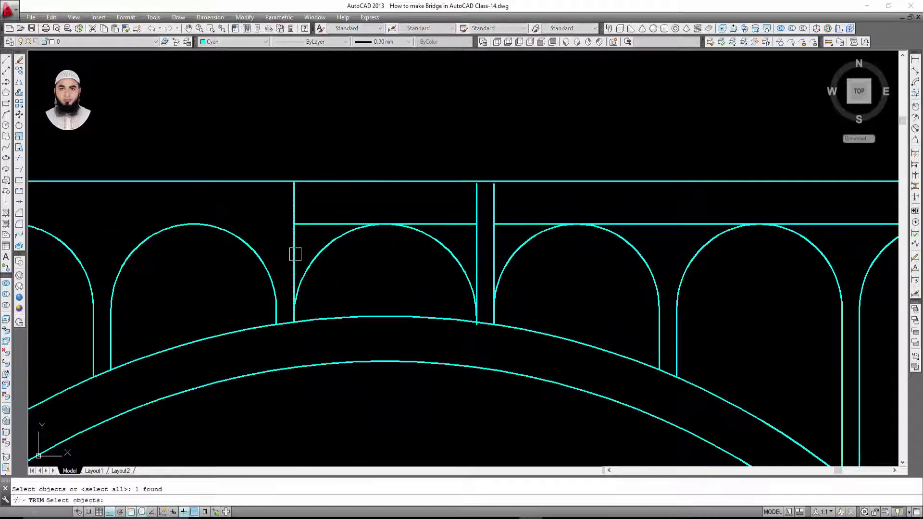
key("Escape")
type("tr")
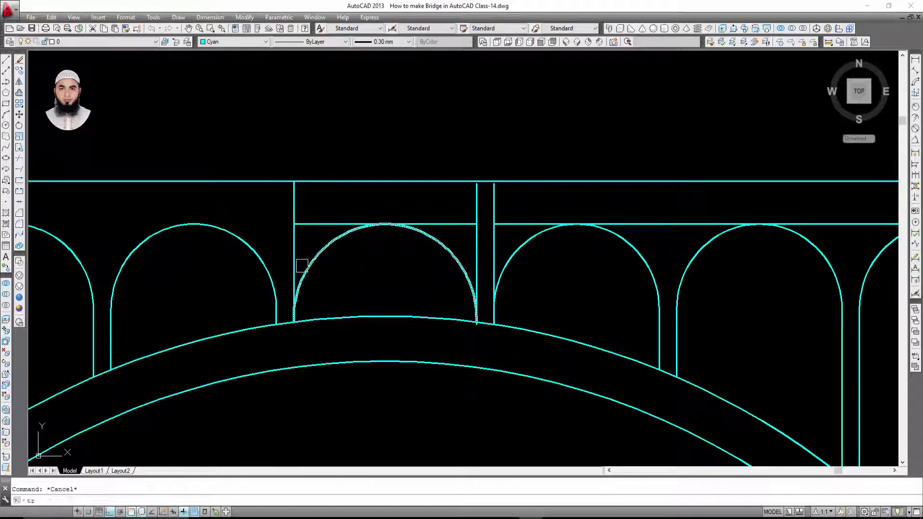
key("Return")
key("Return")
left_click(298, 269)
scroll(301, 288, "up", 5)
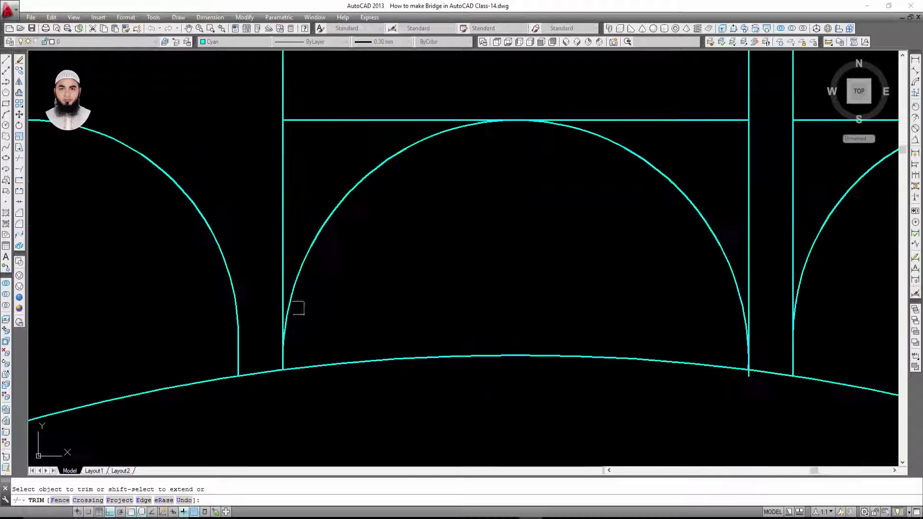
scroll(288, 337, "up", 5)
scroll(292, 353, "down", 5)
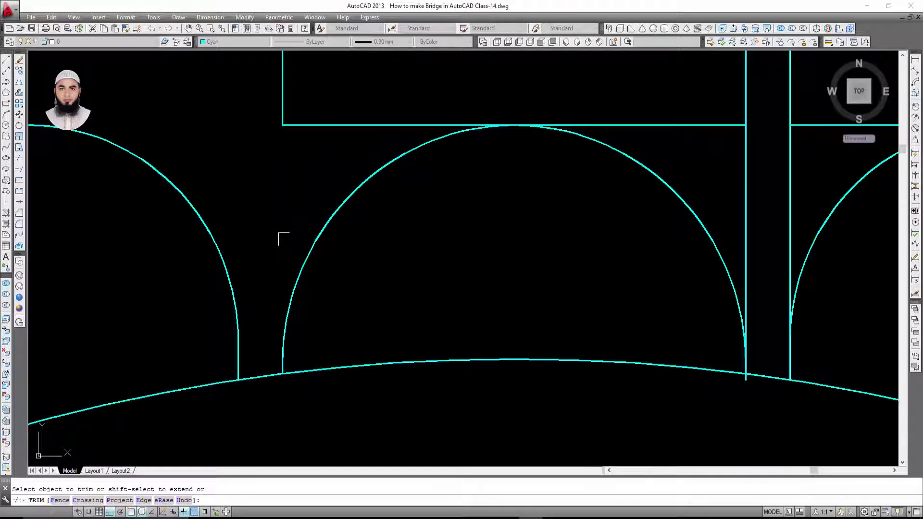
scroll(283, 239, "down", 3)
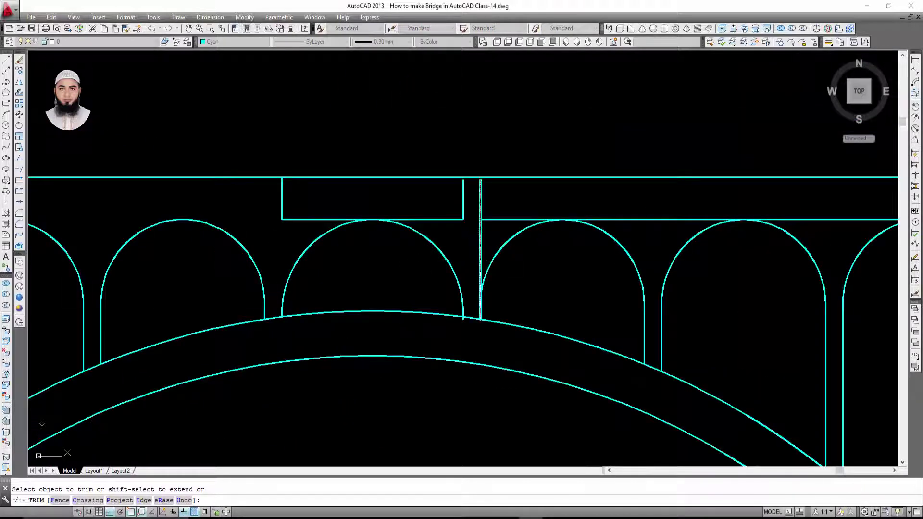
Window-select and delete the leftover short guide lines above the openings.
key("Escape")
left_click(495, 200)
left_click(457, 230)
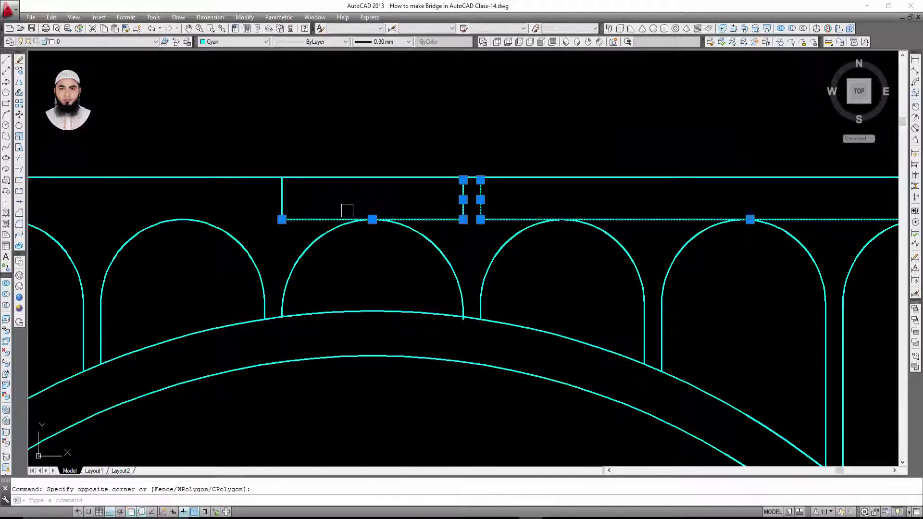
left_click(323, 203)
left_click(260, 221)
key("Delete")
scroll(500, 278, "down", 2)
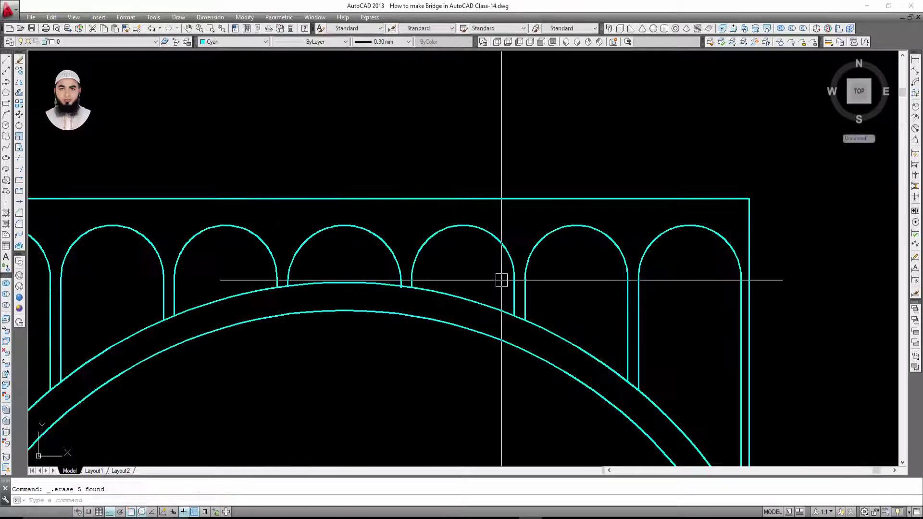
scroll(634, 286, "up", 3)
scroll(525, 309, "up", 3)
scroll(459, 264, "up", 3)
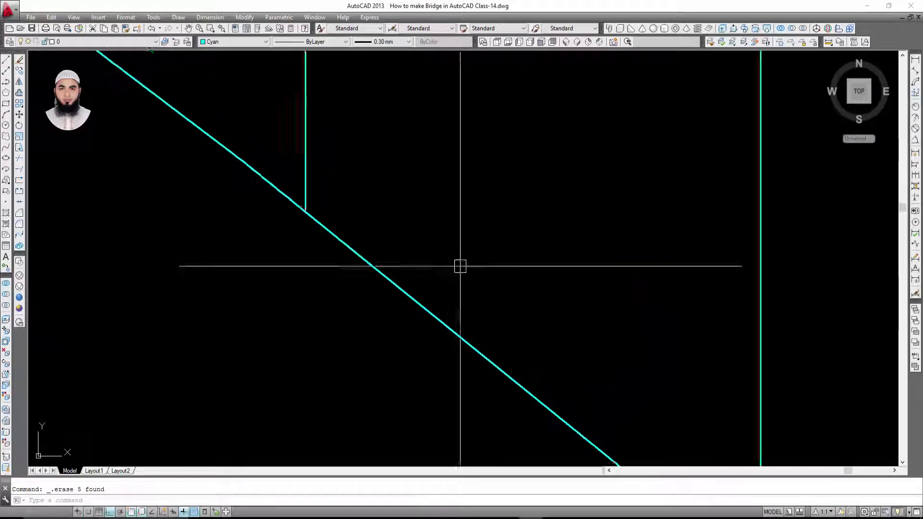
scroll(453, 302, "down", 3)
scroll(528, 288, "down", 4)
scroll(614, 274, "down", 1)
scroll(627, 350, "up", 5)
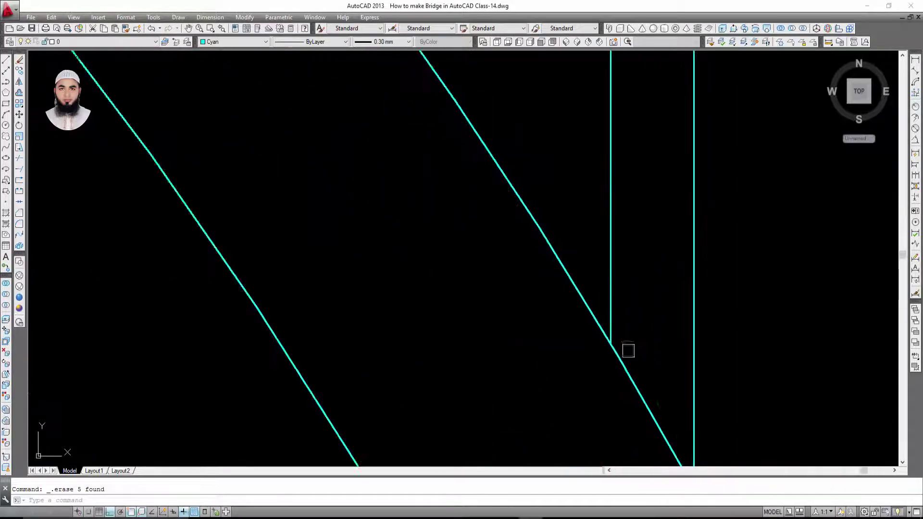
scroll(631, 378, "down", 5)
scroll(631, 378, "down", 5)
scroll(529, 264, "up", 5)
scroll(676, 292, "down", 1)
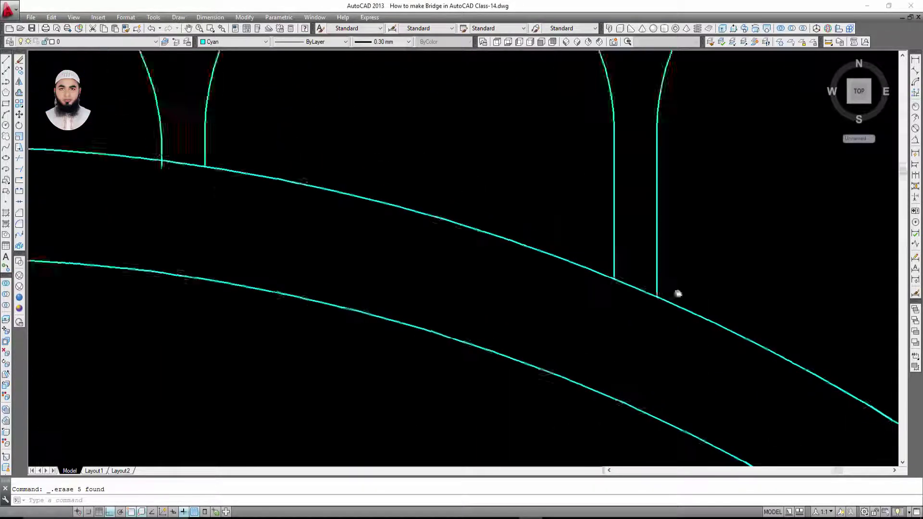
scroll(283, 225, "up", 1)
scroll(283, 225, "up", 5)
Tidy the leg and deck junction with TRIM, then save the drawing.
key("Escape")
type("tr")
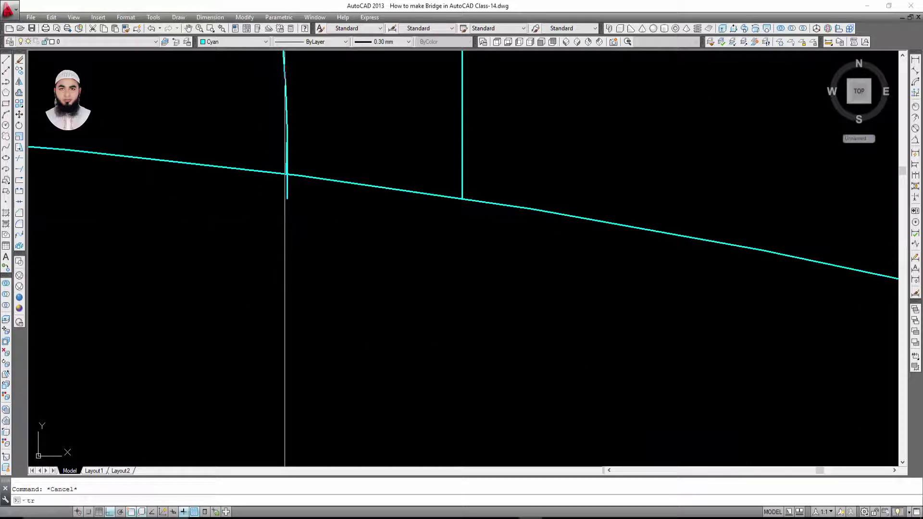
key("Return")
key("Return")
scroll(461, 259, "down", 3)
scroll(461, 260, "down", 2)
scroll(462, 260, "down", 1)
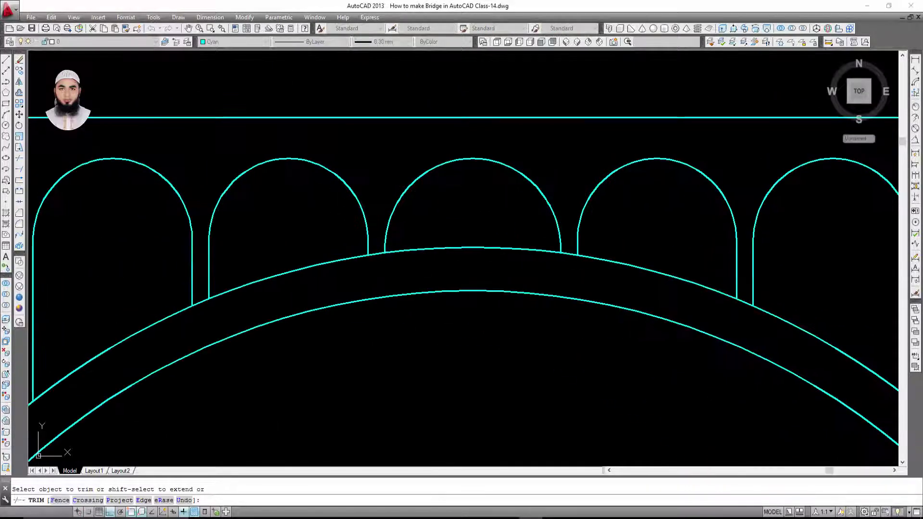
scroll(412, 241, "down", 1)
scroll(340, 255, "down", 3)
key("Escape")
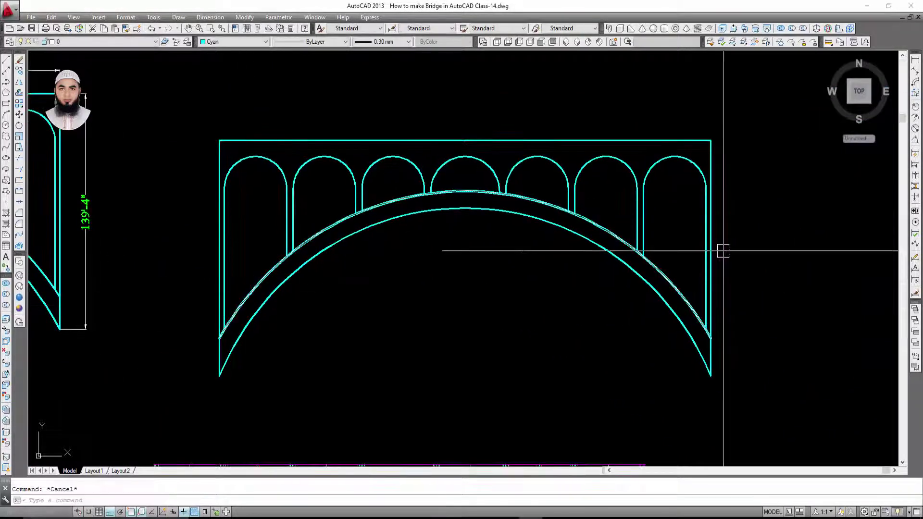
scroll(717, 313, "up", 5)
scroll(727, 278, "down", 3)
scroll(725, 255, "down", 4)
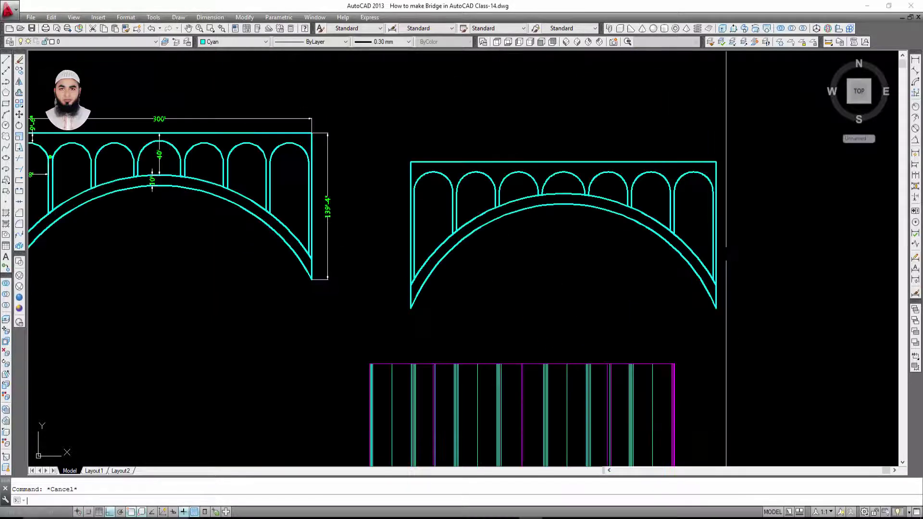
key("ctrl+s")
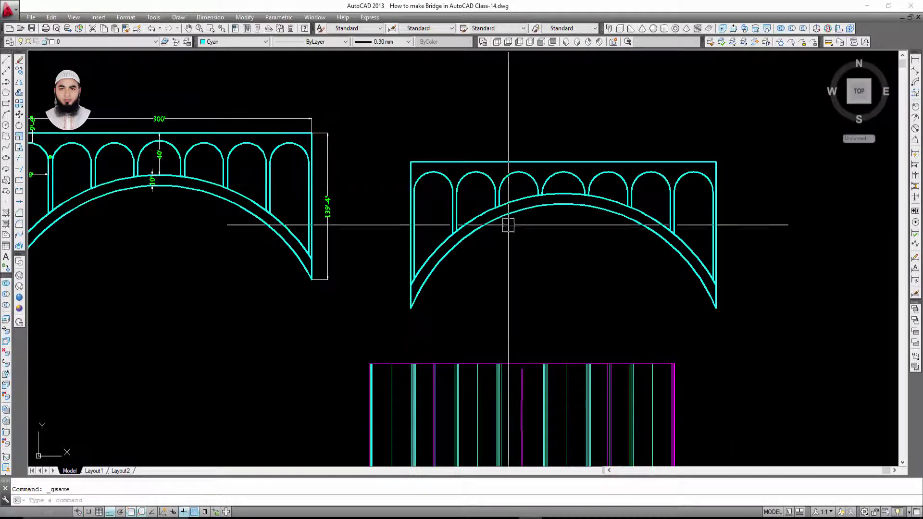
Pan the view up and across to centre the bridge elevation drawings.
mouse_move(582, 248)
middle_mouse_down()
mouse_move(576, 201)
mouse_move(594, 200)
mouse_move(610, 225)
middle_mouse_up()
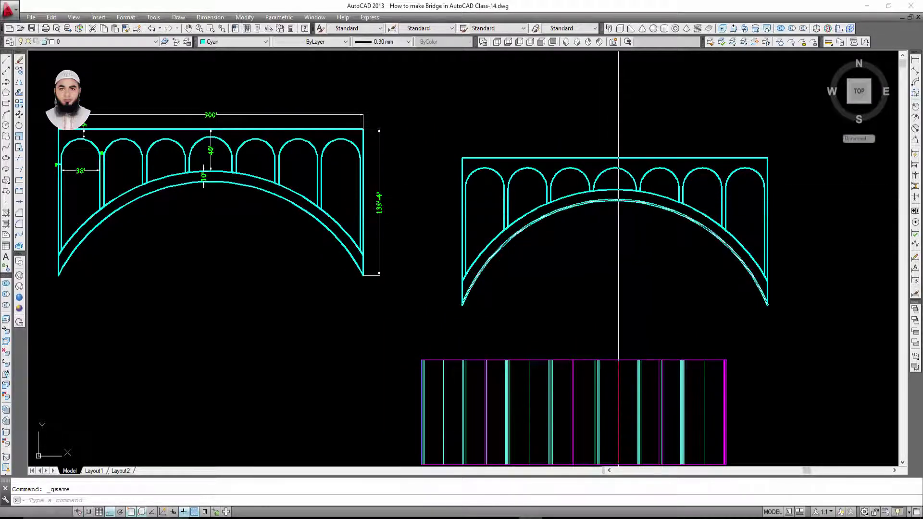
mouse_move(683, 198)
middle_mouse_down()
mouse_move(633, 237)
mouse_move(622, 207)
middle_mouse_up()
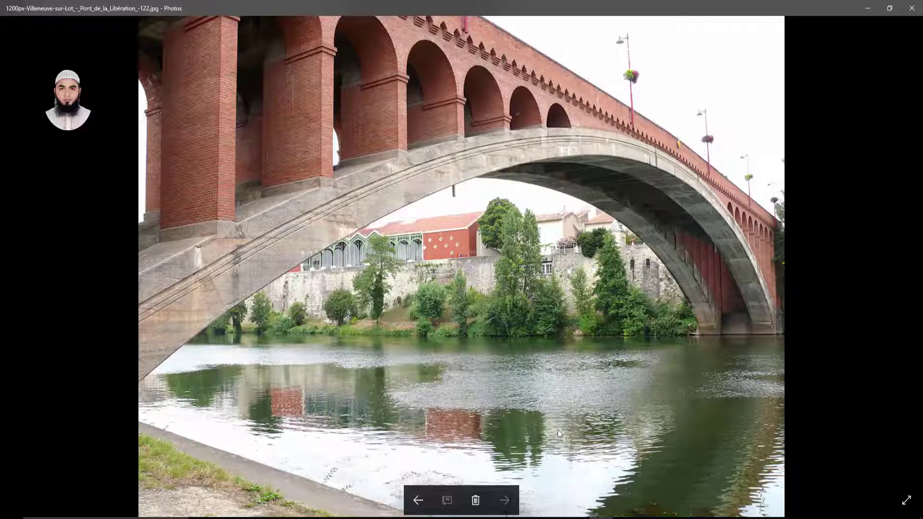
Minimize the Photos window showing the bridge photograph.
left_click(860, 6)
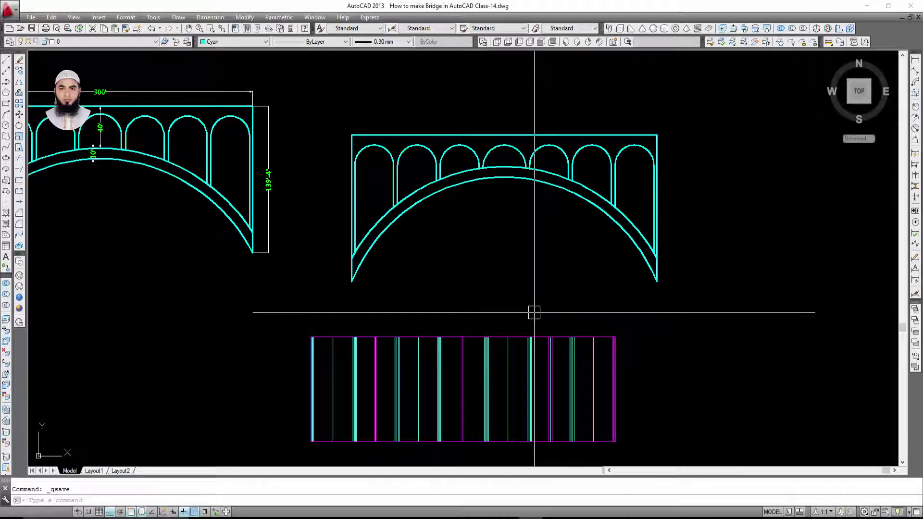
Scroll the course outline PDF from Part-14 to Part-28, then minimize Adobe Reader.
key("alt+Tab")
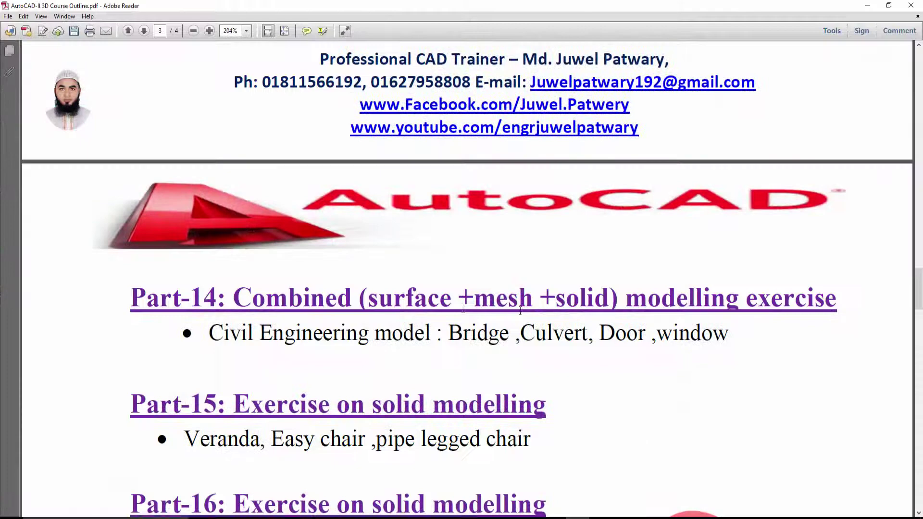
scroll(463, 307, "down", 3)
scroll(463, 307, "down", 5)
scroll(464, 159, "down", 4)
scroll(465, 158, "down", 3)
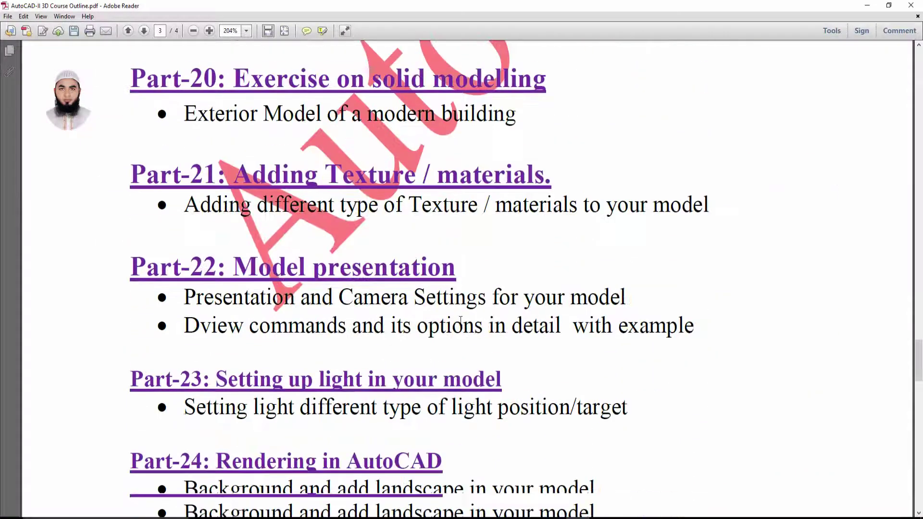
scroll(447, 231, "down", 2)
scroll(429, 286, "down", 2)
scroll(426, 317, "down", 3)
scroll(426, 323, "down", 3)
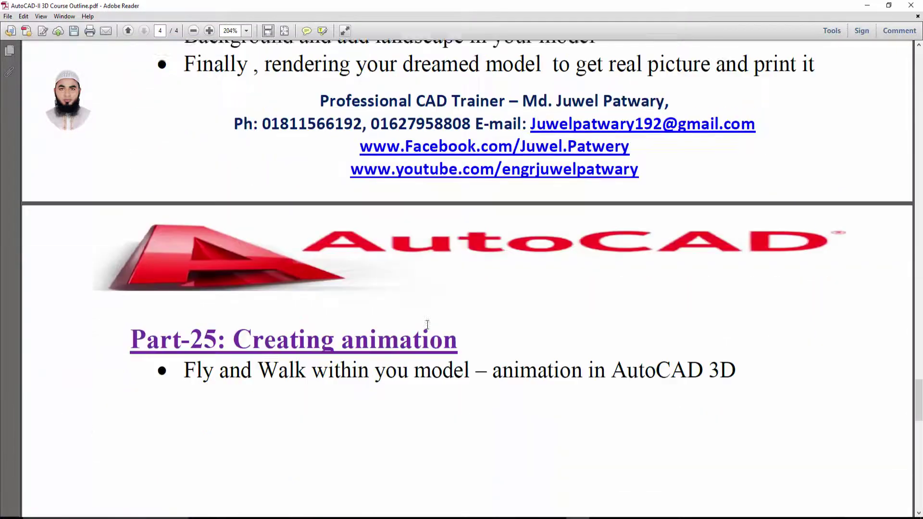
scroll(427, 330, "down", 4)
scroll(430, 330, "down", 3)
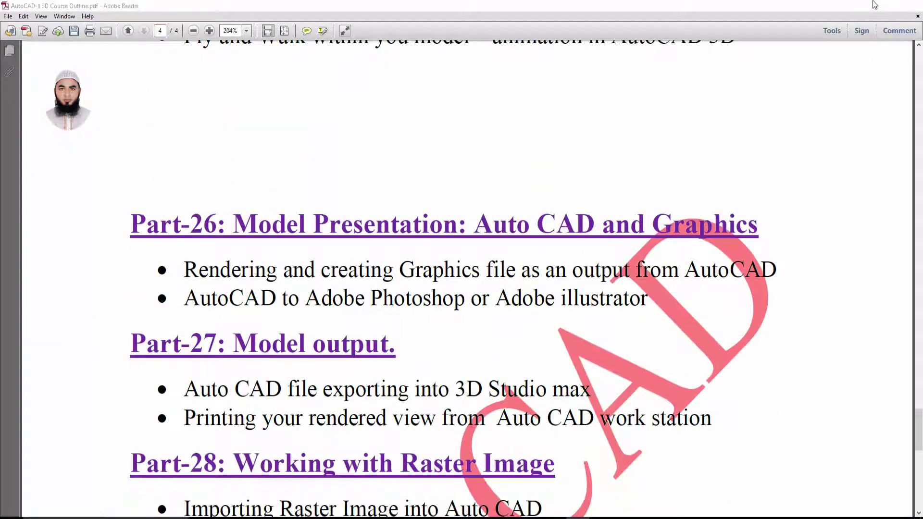
left_click(875, 5)
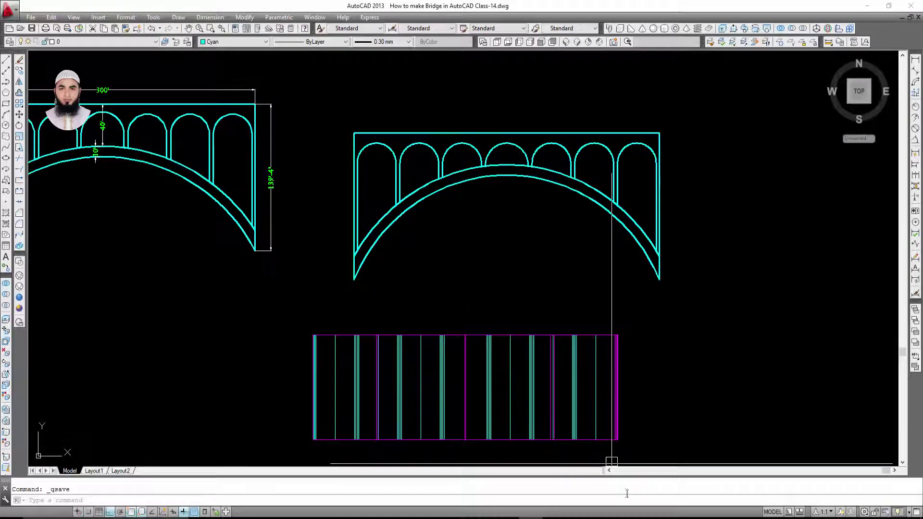
Glance at the reference photo, then pan and zoom back onto the bridge drawing.
key("alt+Tab")
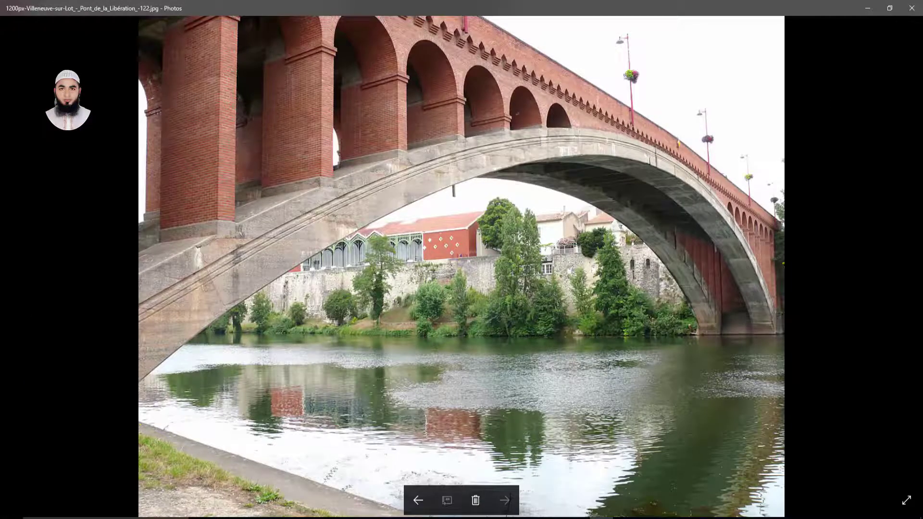
left_click(868, 9)
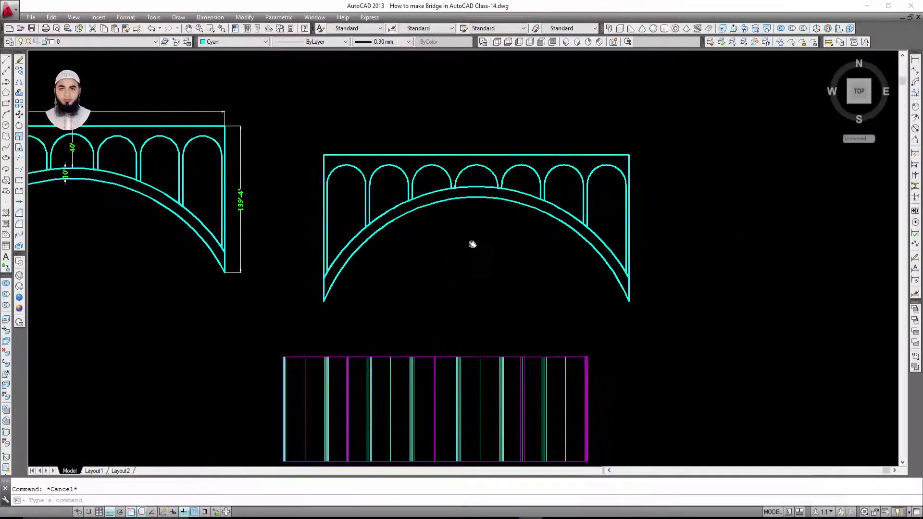
scroll(437, 206, "up", 2)
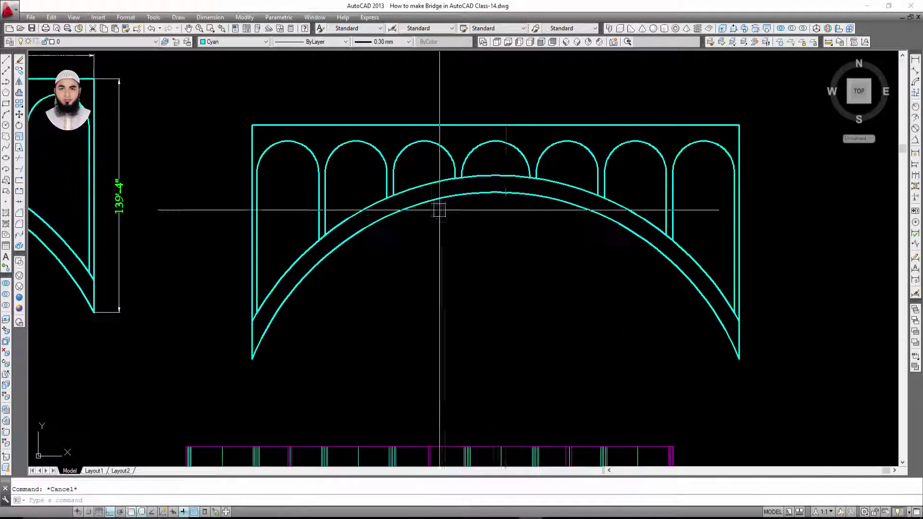
middle_click_drag(478, 196, 422, 221)
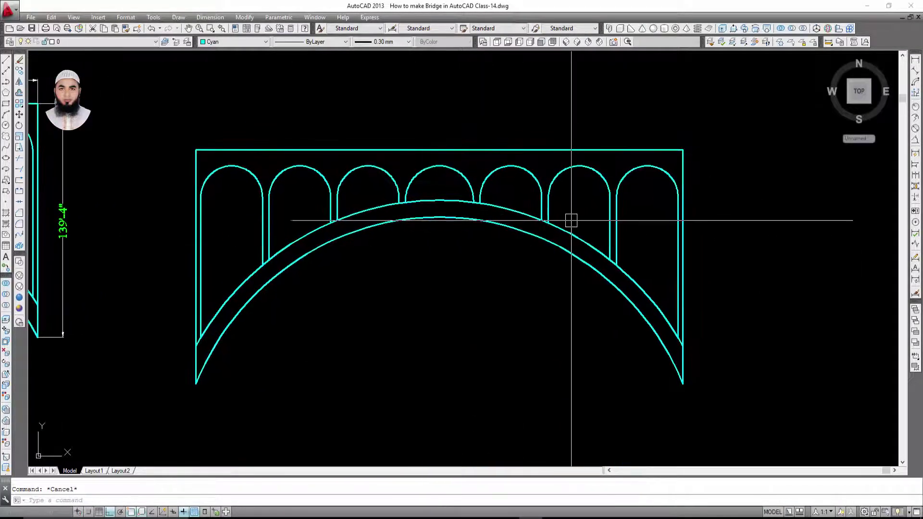
scroll(390, 197, "up", 2)
scroll(423, 206, "down", 2)
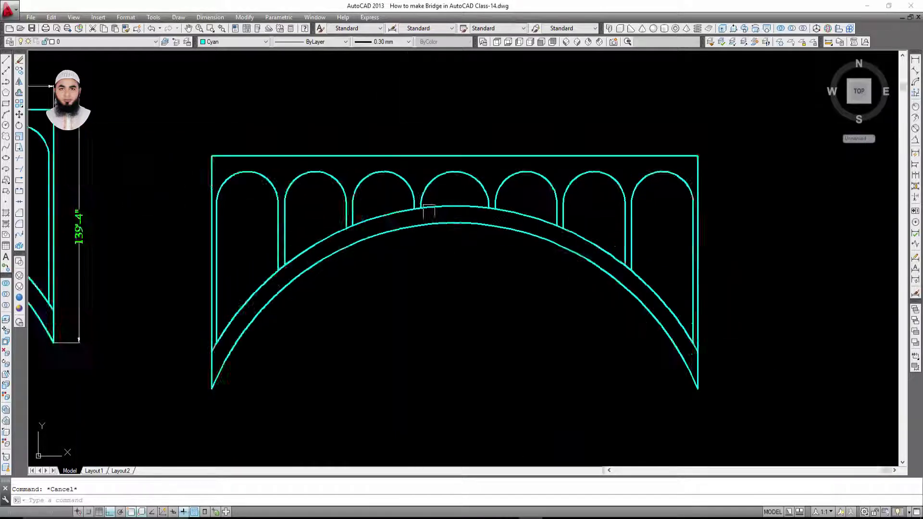
scroll(356, 200, "up", 2)
scroll(201, 154, "down", 3)
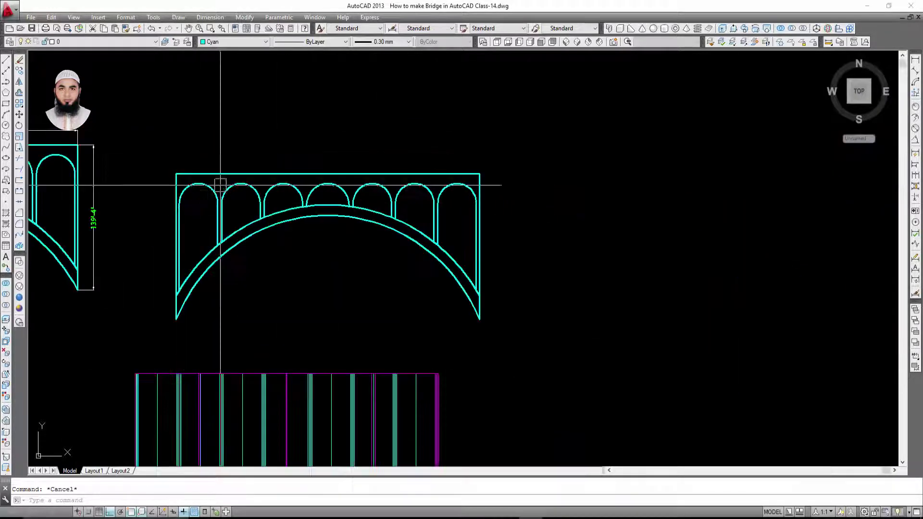
Check the bridge objects and second opening's arc by selecting, then clear and re-centre.
left_click(574, 139)
left_click(197, 193)
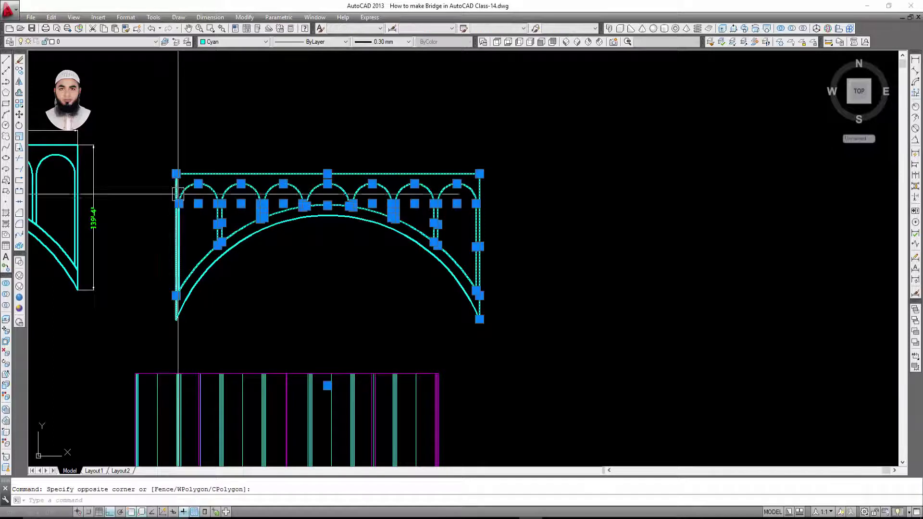
key("Escape")
scroll(236, 241, "up", 2)
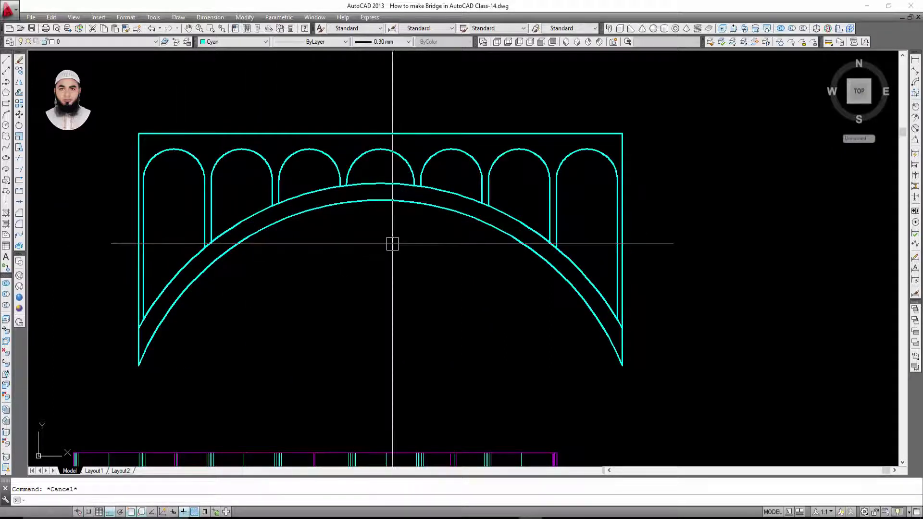
left_click(258, 156)
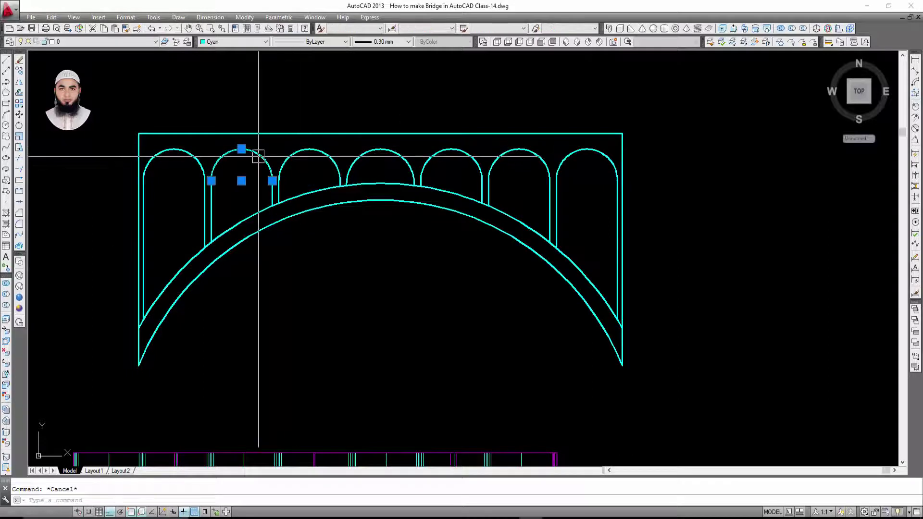
key("Escape")
left_click(138, 158)
key("Escape")
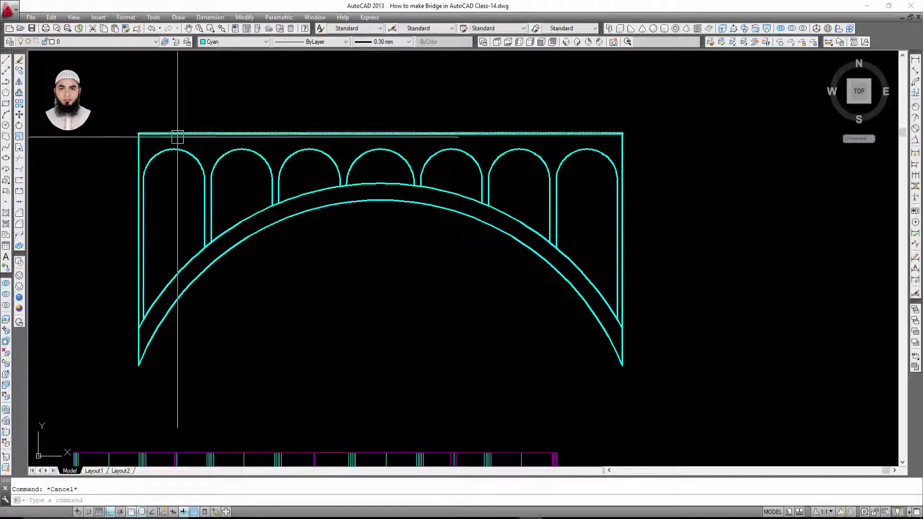
middle_click_drag(307, 277, 496, 266)
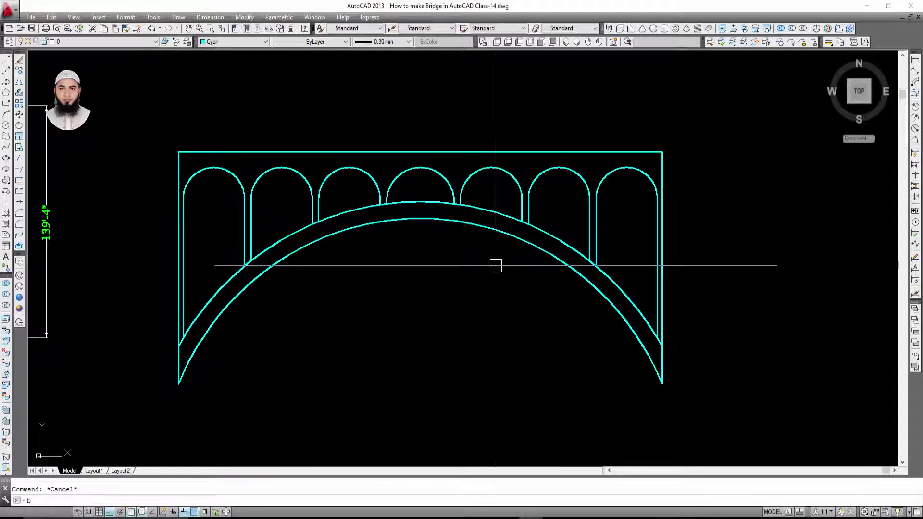
type("BO")
Create a boundary polyline of the deck with its openings by picking inside it.
key("Return")
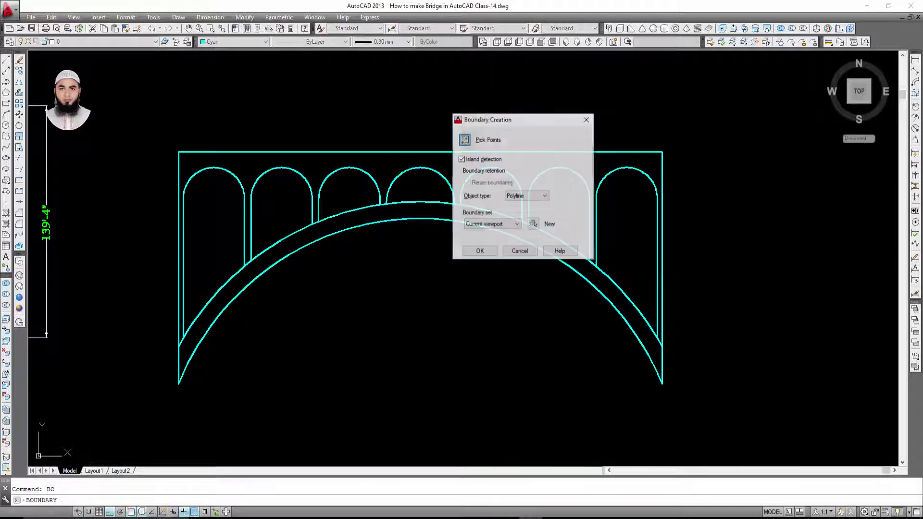
left_click(466, 140)
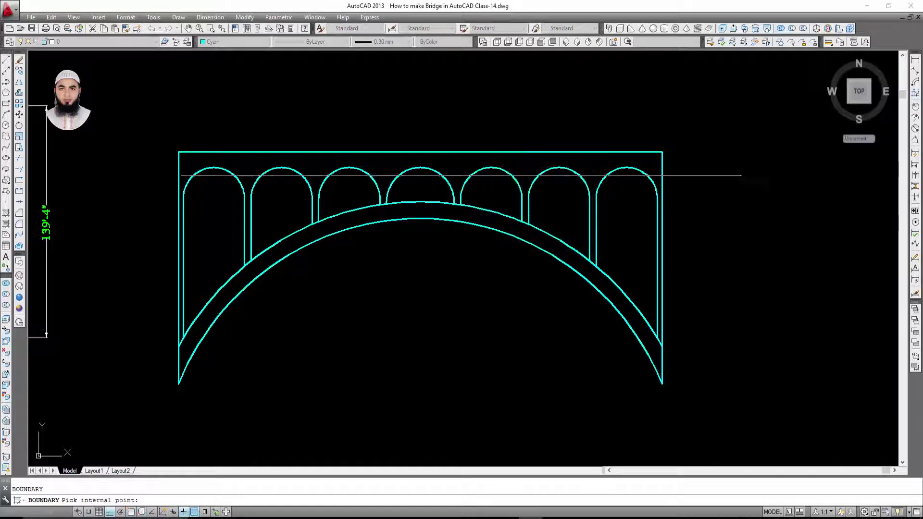
left_click(461, 164)
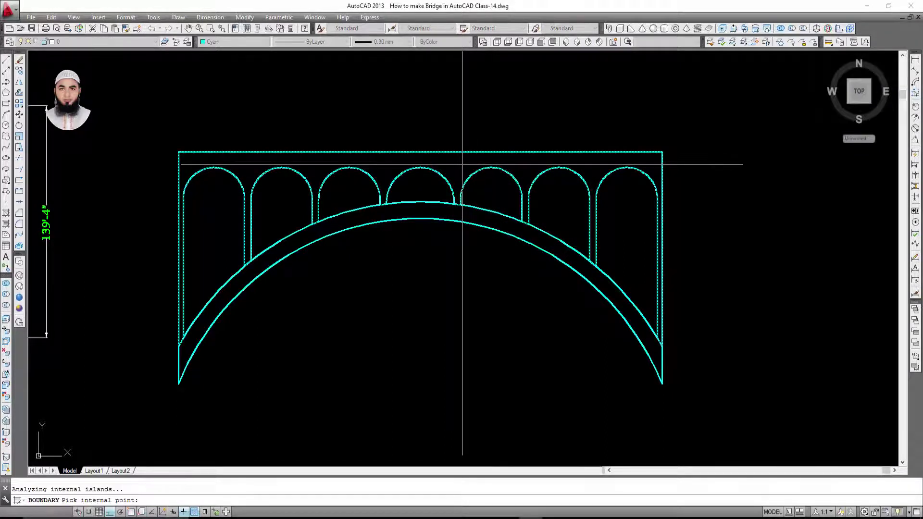
key("Return")
left_click(445, 172)
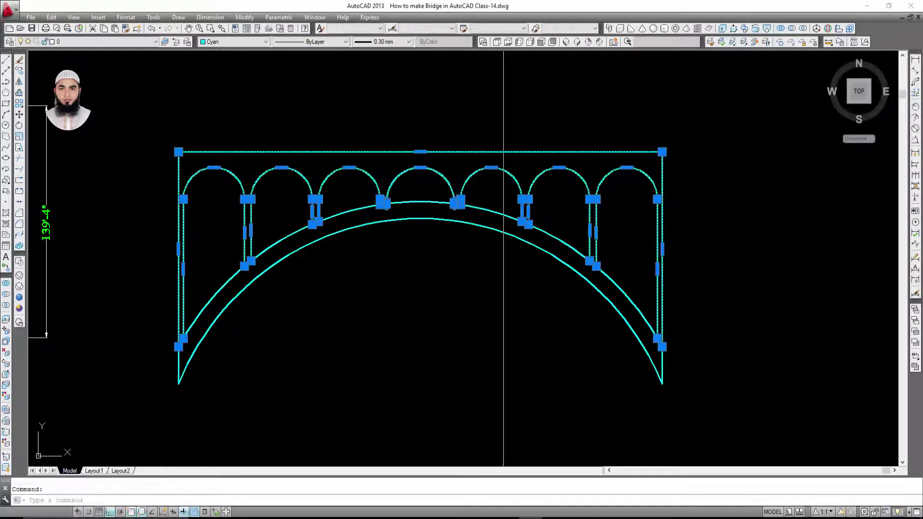
key("Escape")
type("bo")
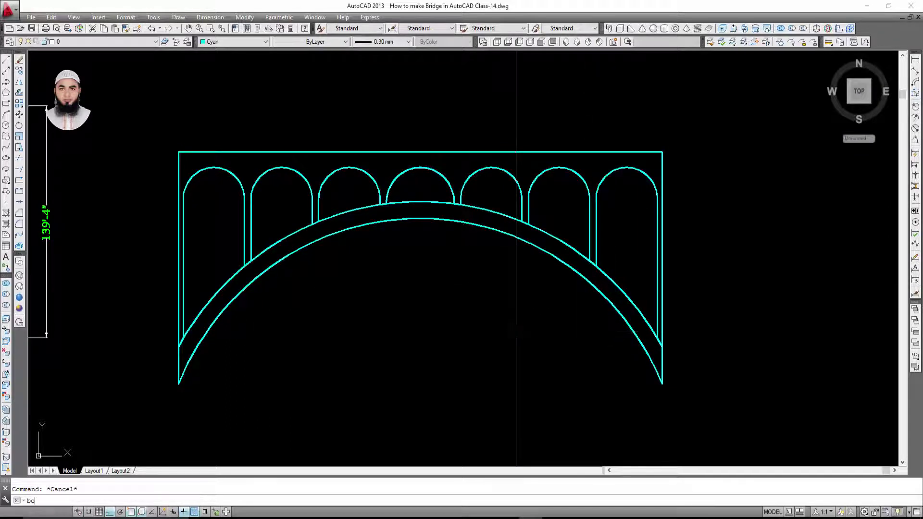
Create a second boundary polyline by picking inside the curved arch band.
key("Return")
left_click(465, 140)
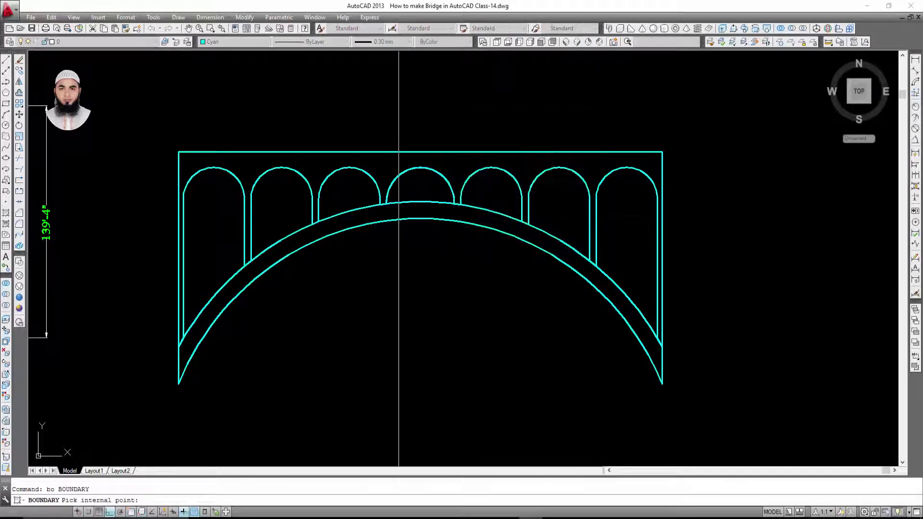
left_click(446, 210)
key("Return")
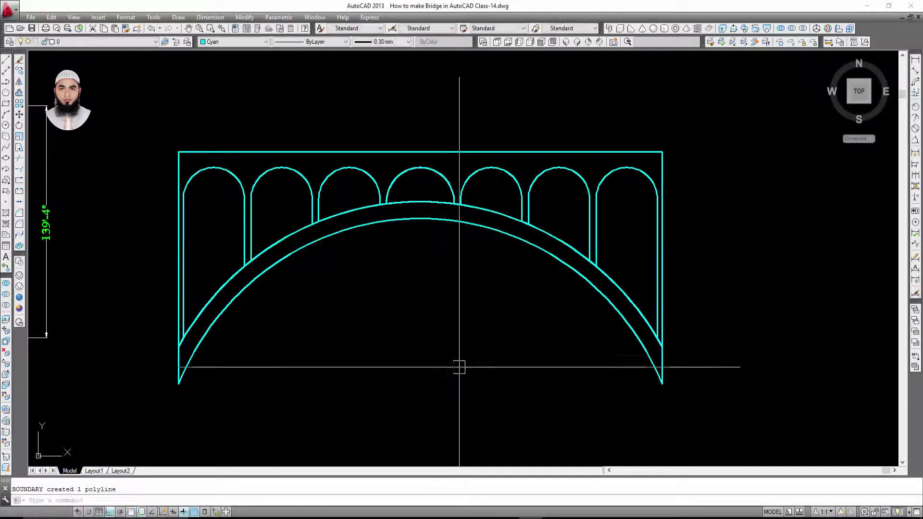
key("Escape")
Copy the selected bridge outlines with CO to a spot directly above the original.
left_click(370, 205)
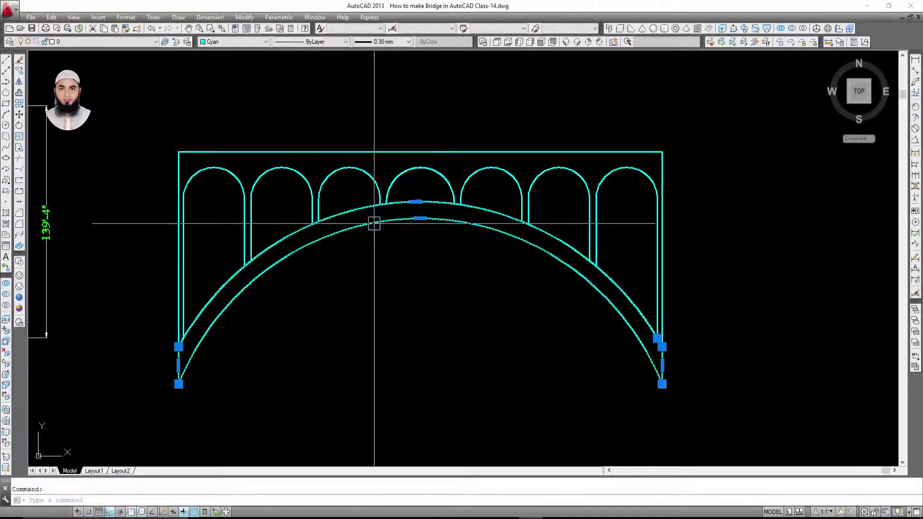
key("Escape")
left_click(372, 183)
scroll(372, 192, "down", 1)
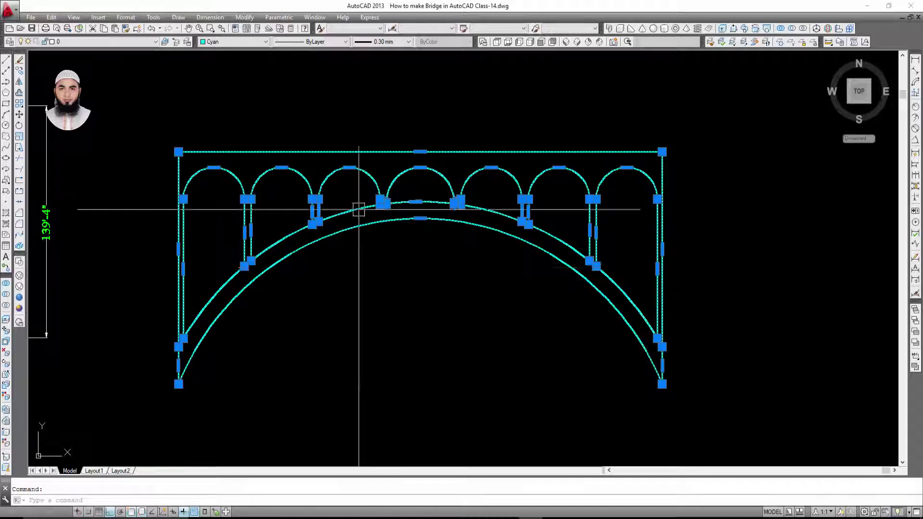
scroll(367, 283, "down", 5)
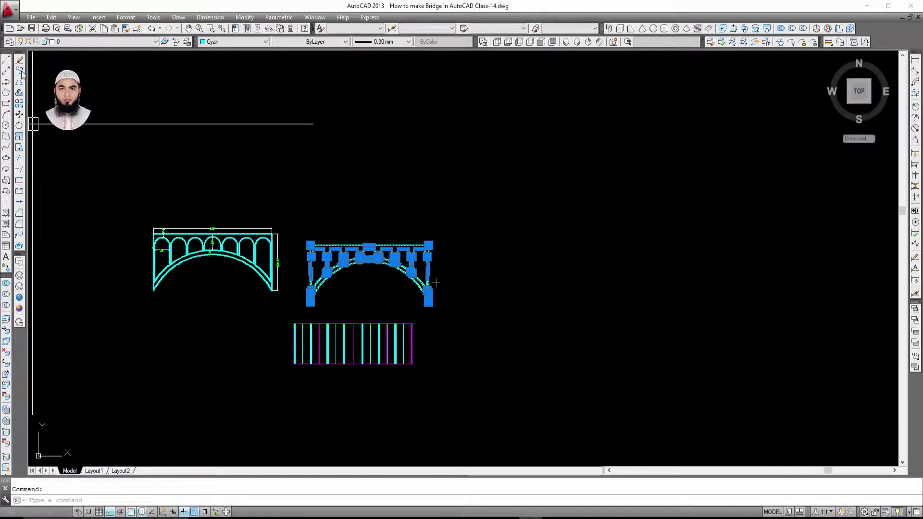
type("co")
key("Return")
left_click(429, 290)
left_click(433, 166)
key("Escape")
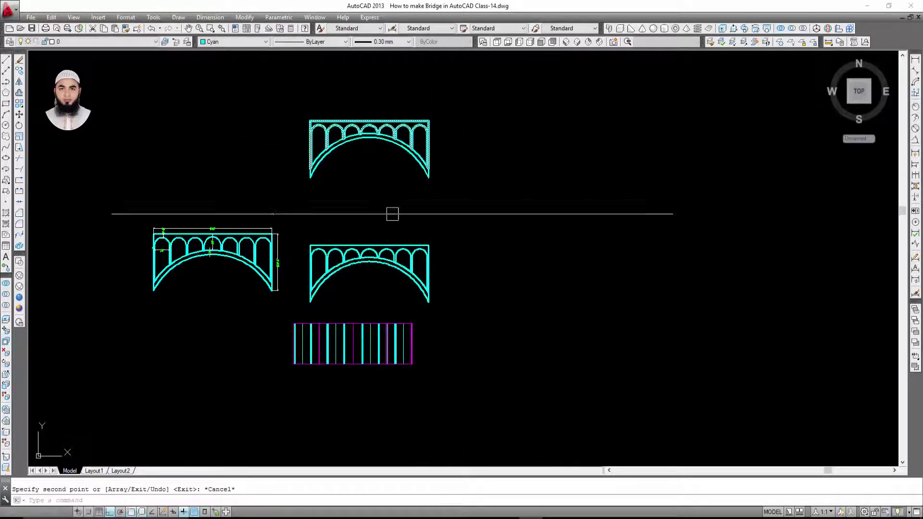
scroll(368, 247, "up", 4)
left_click(383, 289)
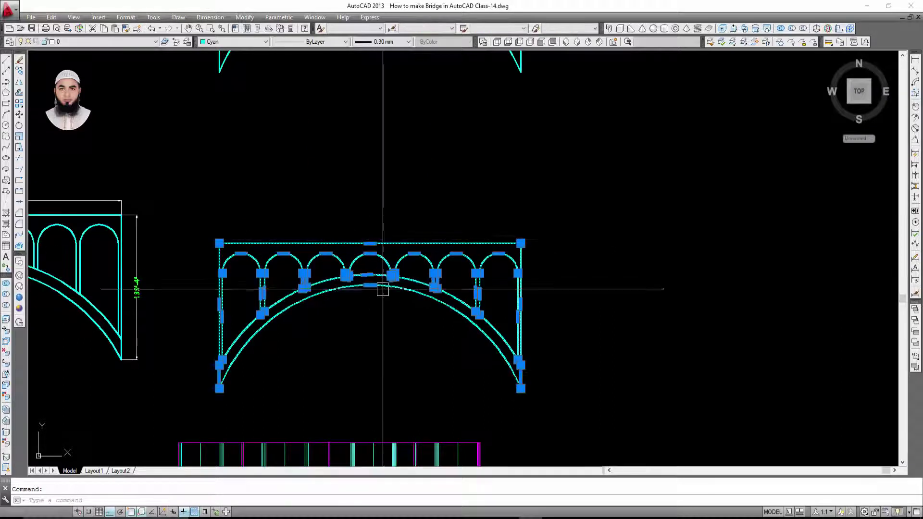
Crossing-select and erase the lower bridge, then centre the remaining one.
key("Escape")
left_click(207, 213)
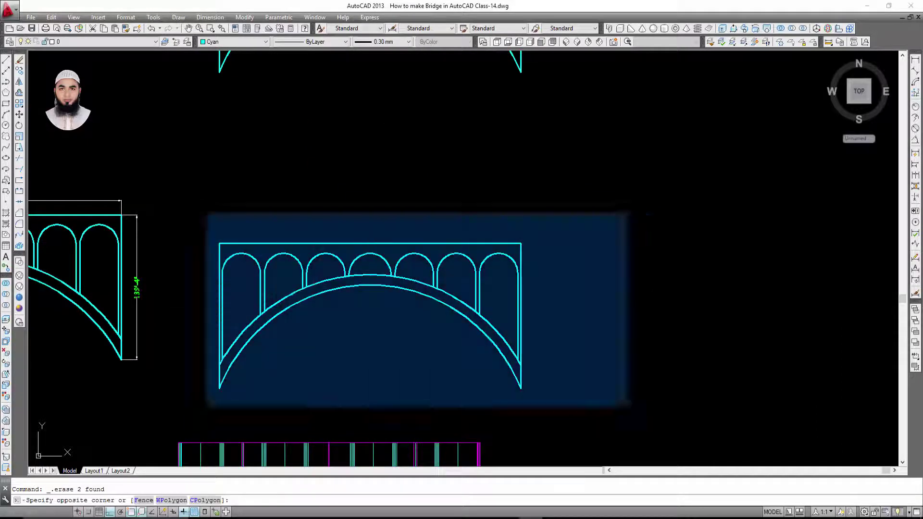
left_click(620, 404)
key("Escape")
left_click(601, 201)
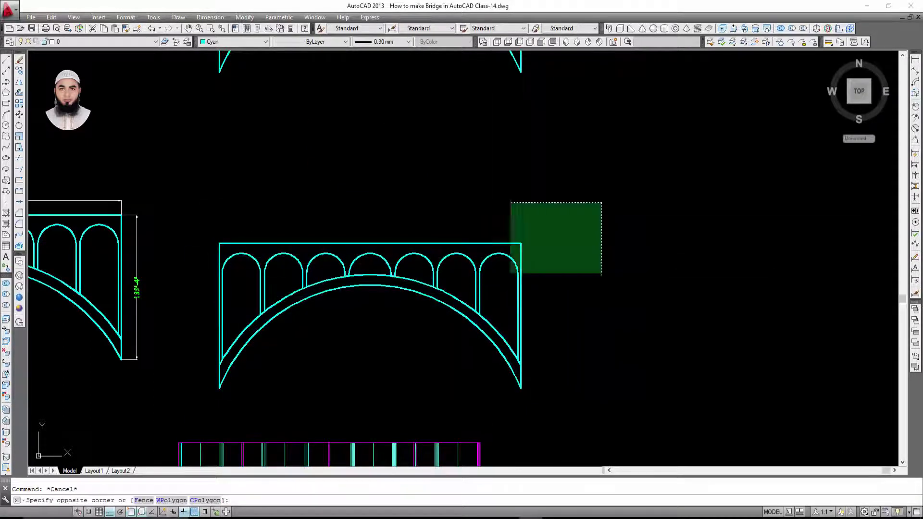
left_click(197, 395)
key("Delete")
scroll(356, 418, "down", 2)
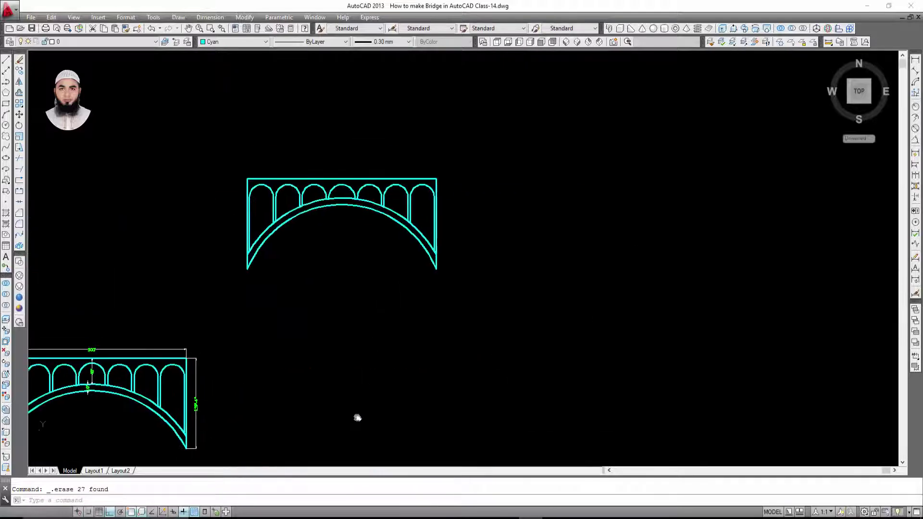
scroll(401, 196, "up", 4)
middle_click_drag(401, 195, 483, 192)
key("Escape")
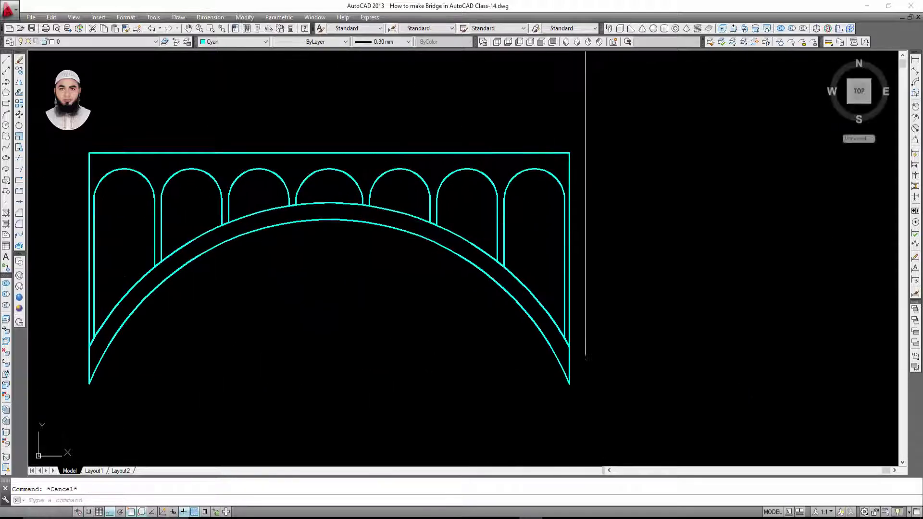
Switch to the SW Isometric view with the Realistic visual style.
left_click(567, 42)
scroll(468, 151, "up", 3)
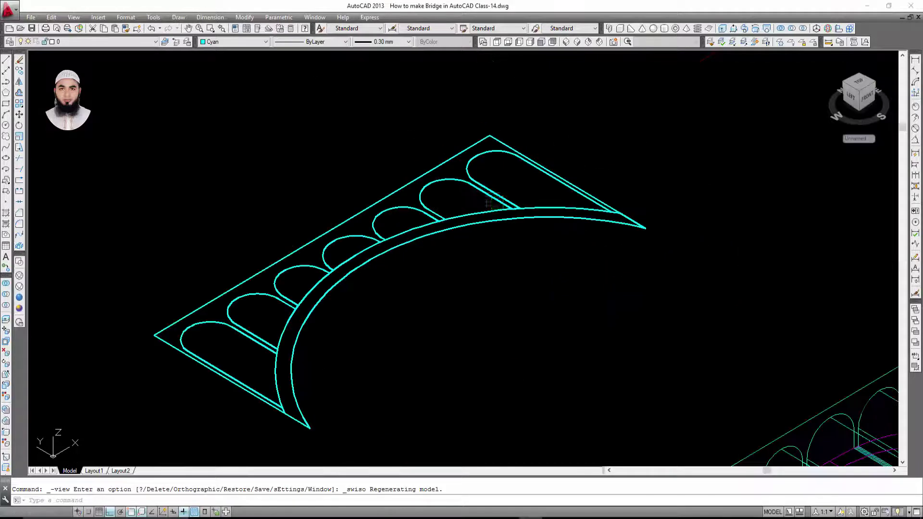
scroll(468, 150, "up", 1)
left_click(19, 298)
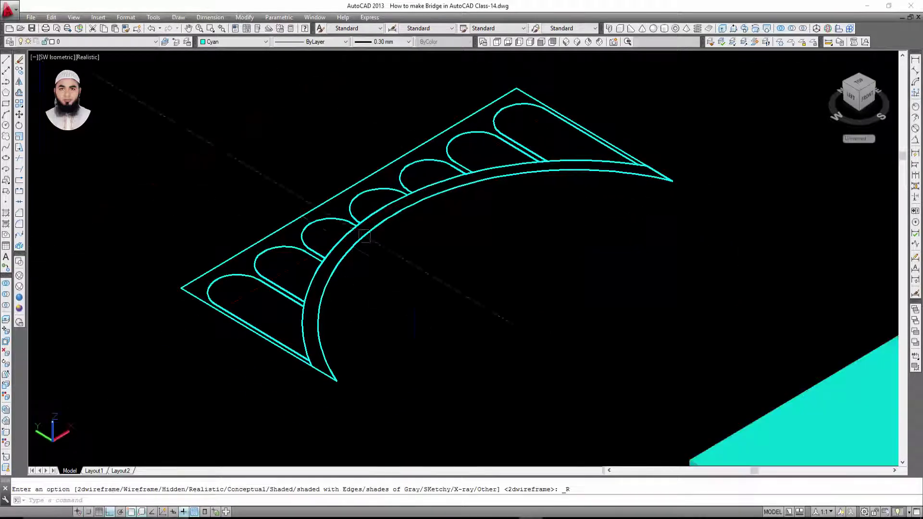
scroll(541, 220, "up", 3)
scroll(446, 258, "down", 4)
Colour the arch band curves Green using the Properties toolbar Color dropdown.
left_click(500, 198)
middle_click_drag(497, 234, 397, 250)
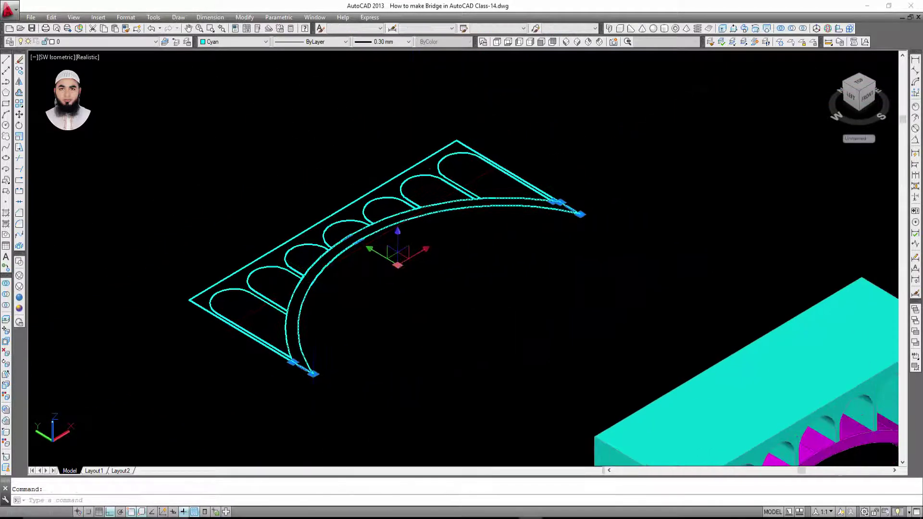
left_click(219, 43)
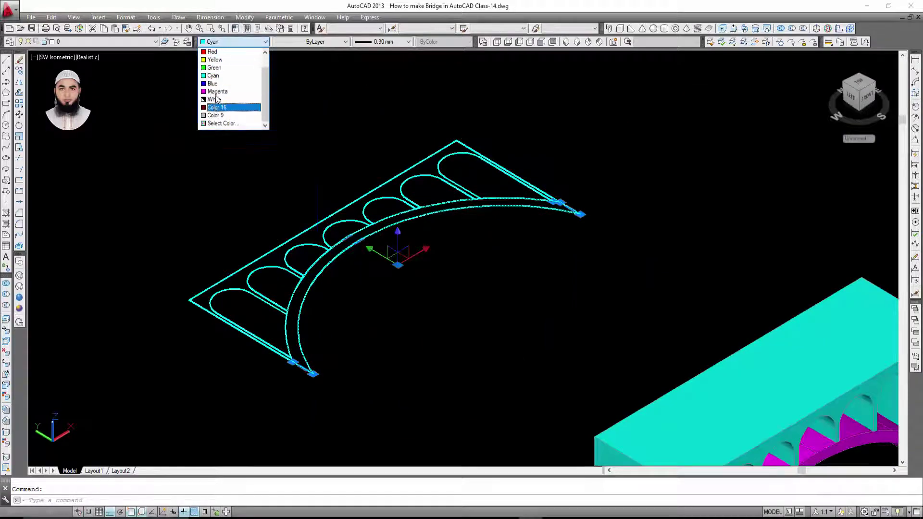
left_click(212, 68)
key("Escape")
scroll(515, 271, "up", 2)
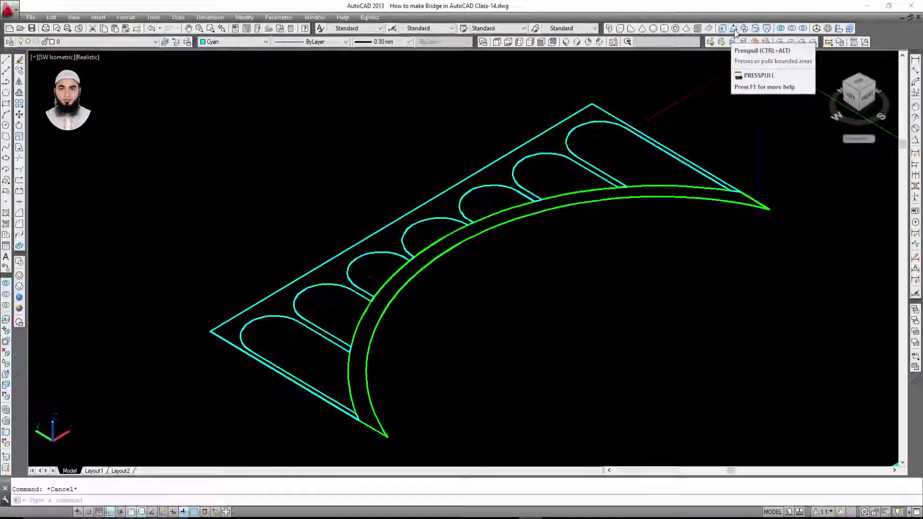
Press-pull the deck region up into a solid 80 high.
left_click(733, 28)
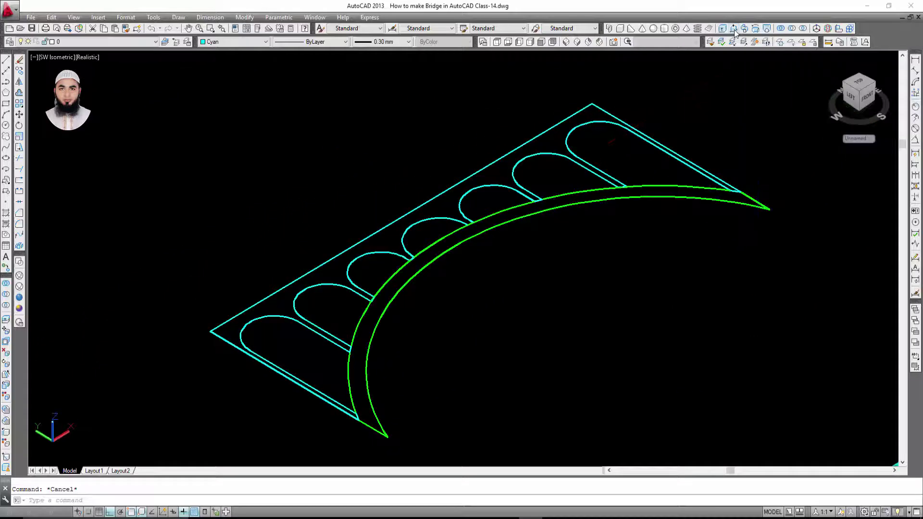
middle_click_drag(535, 154, 497, 173)
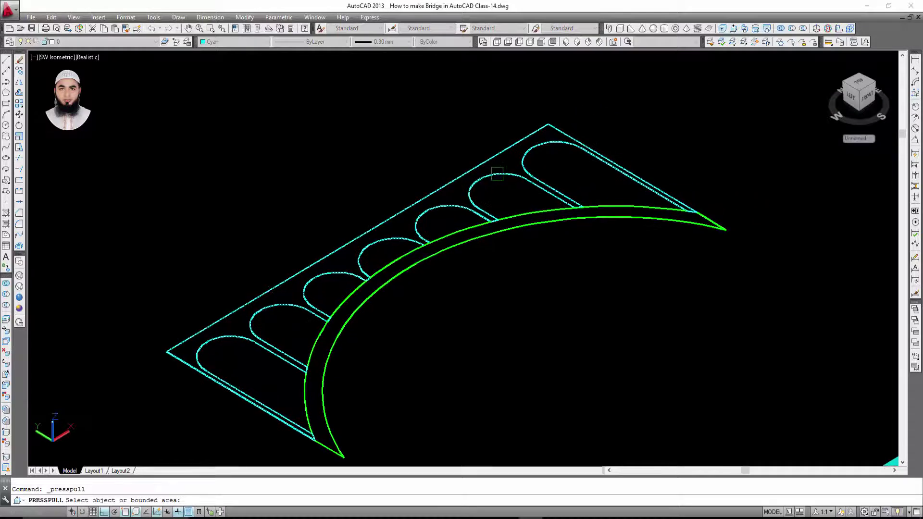
left_click(497, 173)
scroll(519, 212, "down", 2)
mouse_move(536, 243)
middle_mouse_down()
mouse_move(519, 202)
mouse_move(517, 229)
middle_mouse_up()
type("80'")
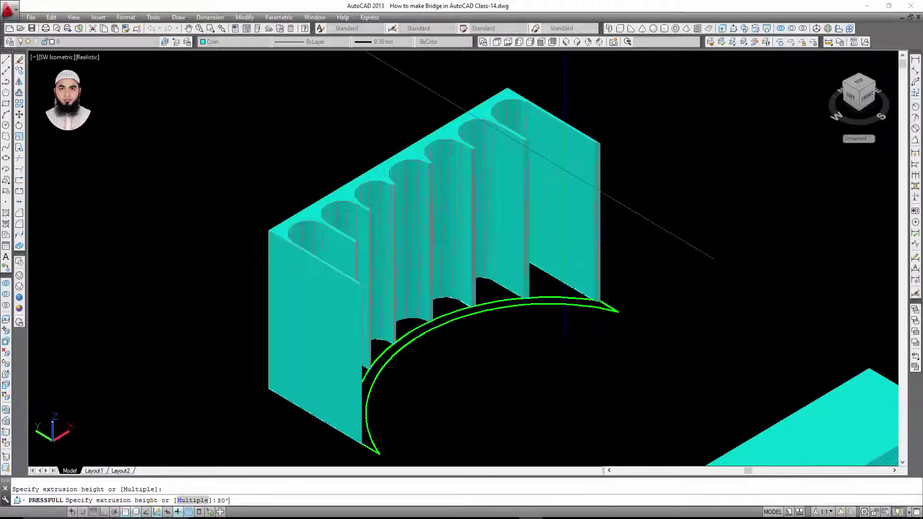
key("Return")
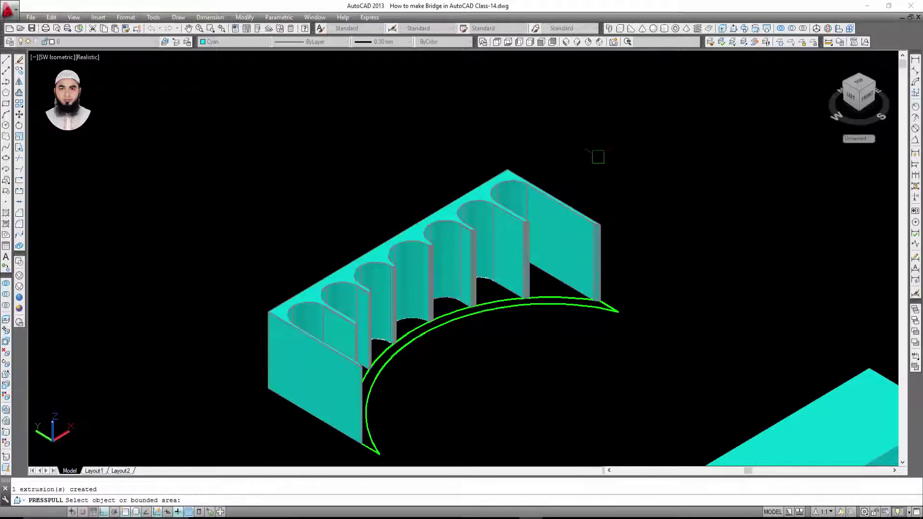
key("Return")
middle_click_drag(617, 127, 601, 81)
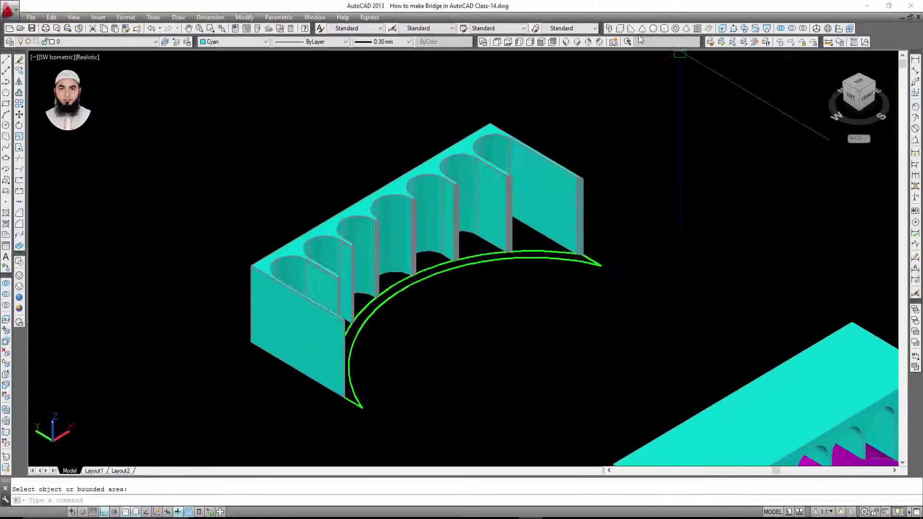
Press-pull the arch band 80' into an arch wall and select it.
left_click(732, 29)
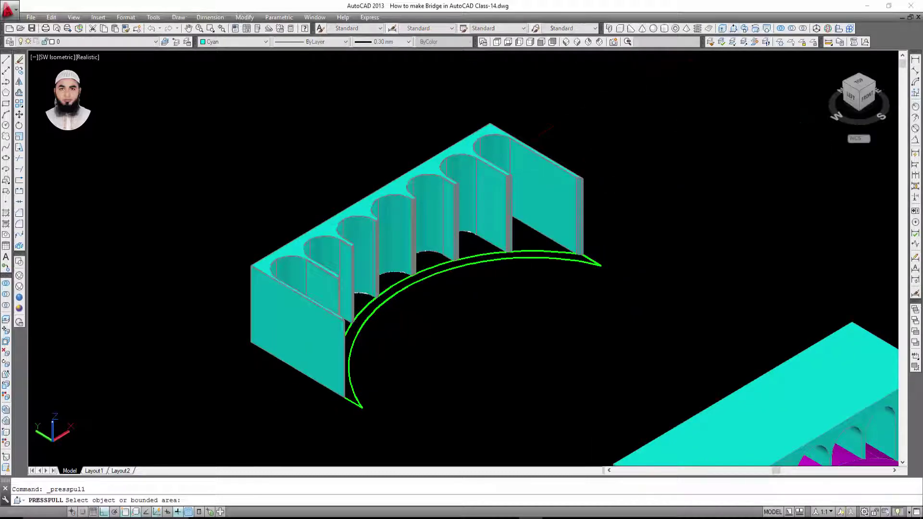
left_click(433, 275)
type("80")
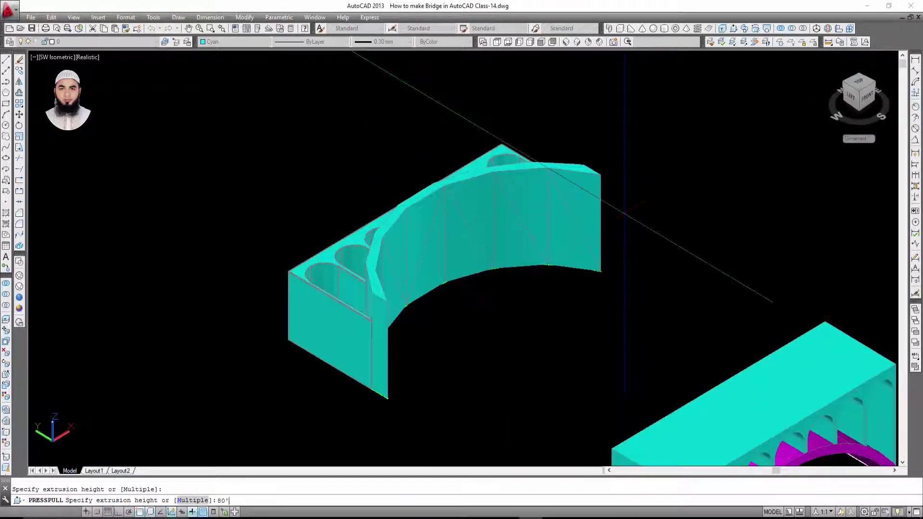
key("Return")
key("Escape")
scroll(649, 169, "up", 4)
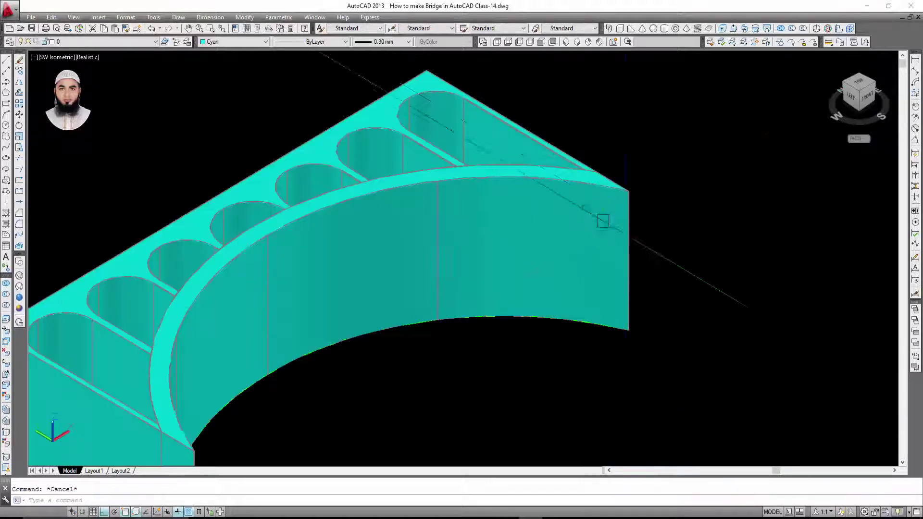
middle_click_drag(604, 220, 693, 212)
scroll(717, 201, "down", 5)
scroll(684, 167, "up", 2)
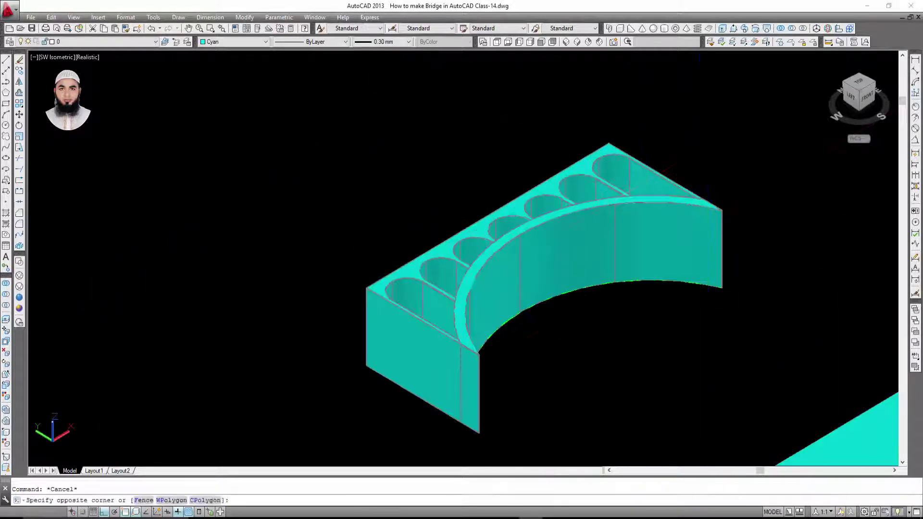
left_click(507, 139)
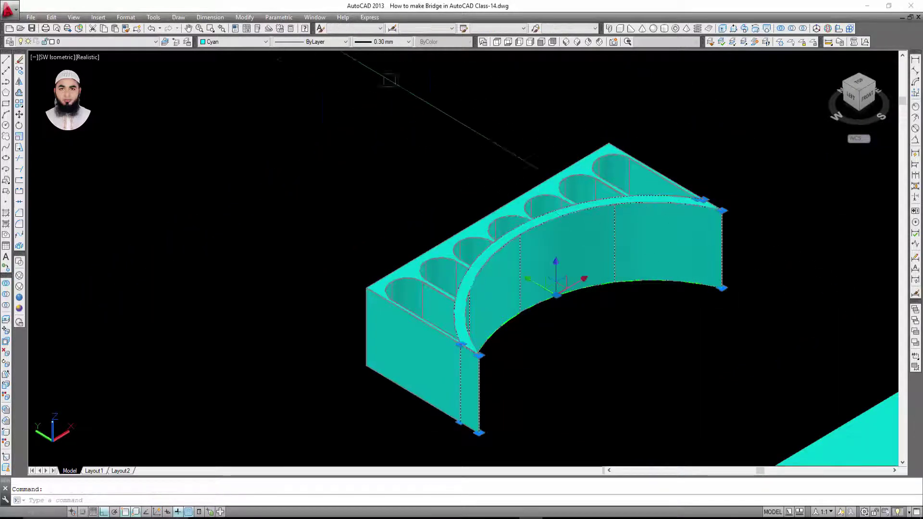
Set the arch wall's colour to Green.
left_click(236, 42)
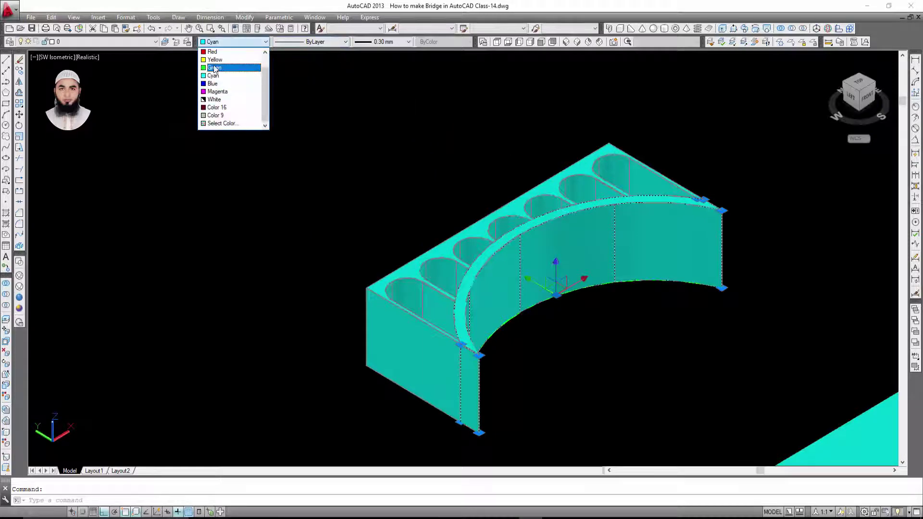
left_click(215, 67)
middle_click_drag(305, 109, 264, 97)
left_click(679, 132)
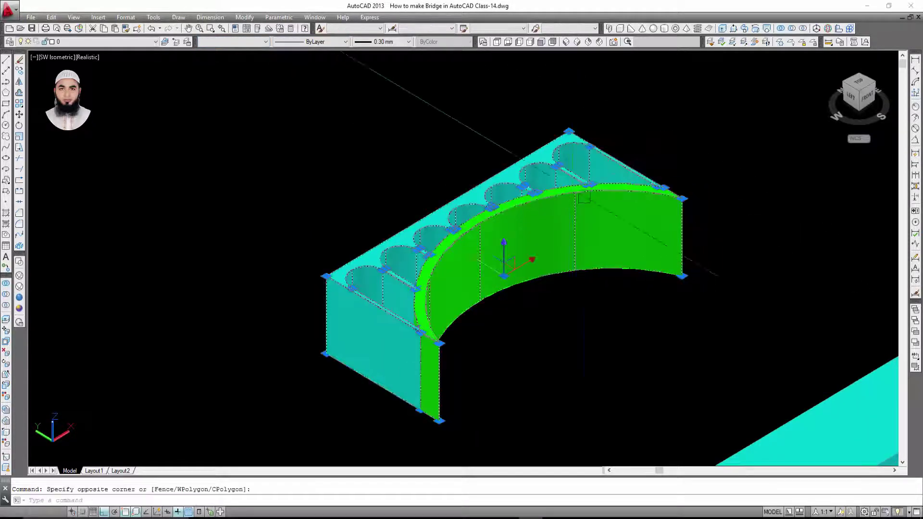
key("Escape")
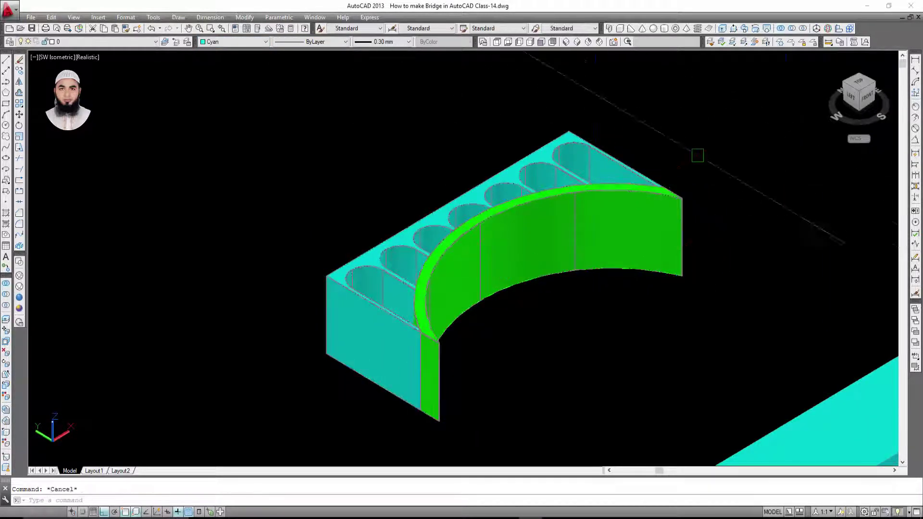
Rotate the deck and arch 90° about the end edge so they stand upright.
left_click(698, 155)
left_click(598, 212)
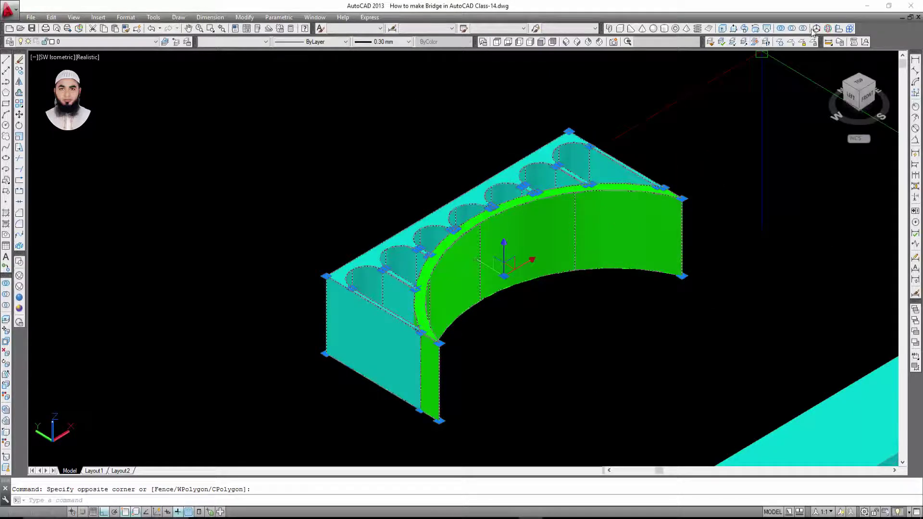
left_click(828, 29)
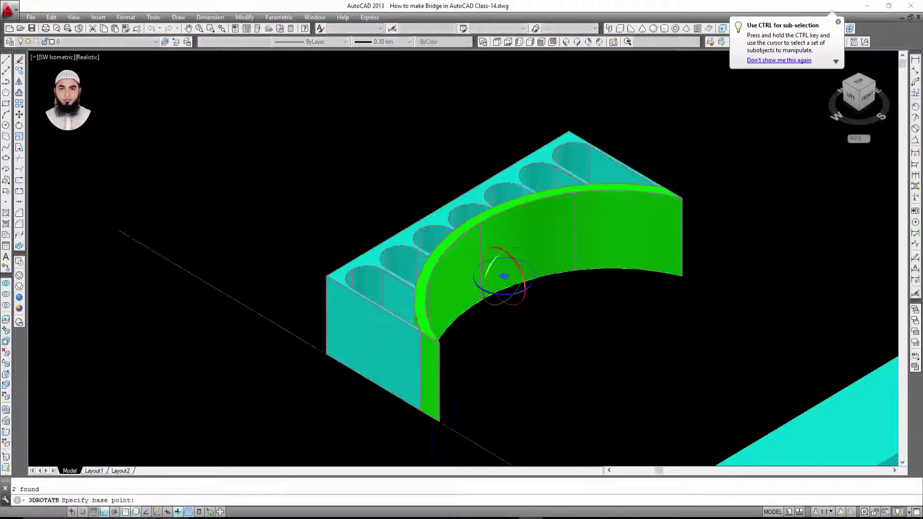
left_click(439, 421)
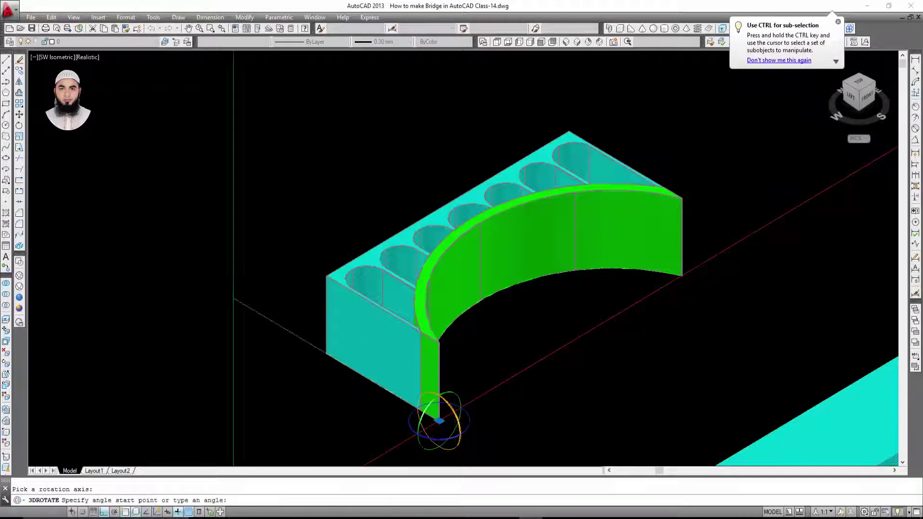
left_click(233, 299)
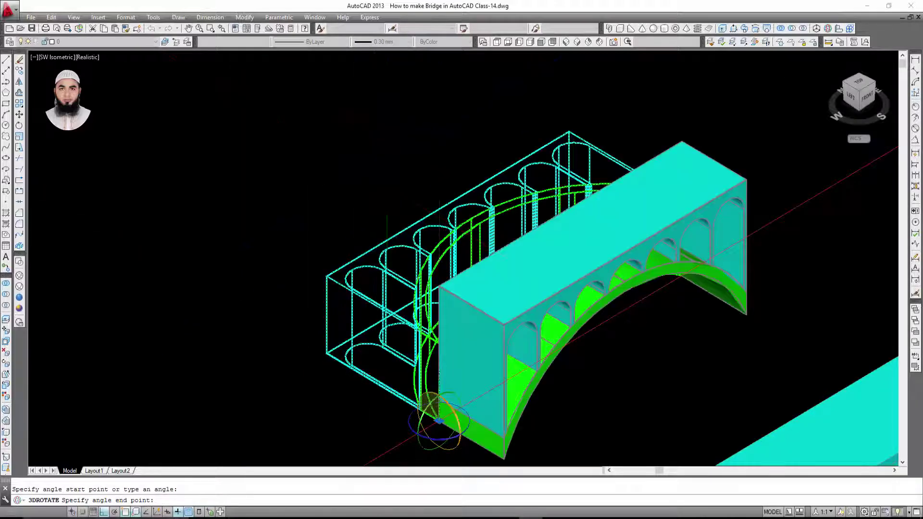
left_click(488, 212)
Cancel the leftover command and begin selecting the leftover flat outlines.
scroll(497, 327, "up", 3)
key("Escape")
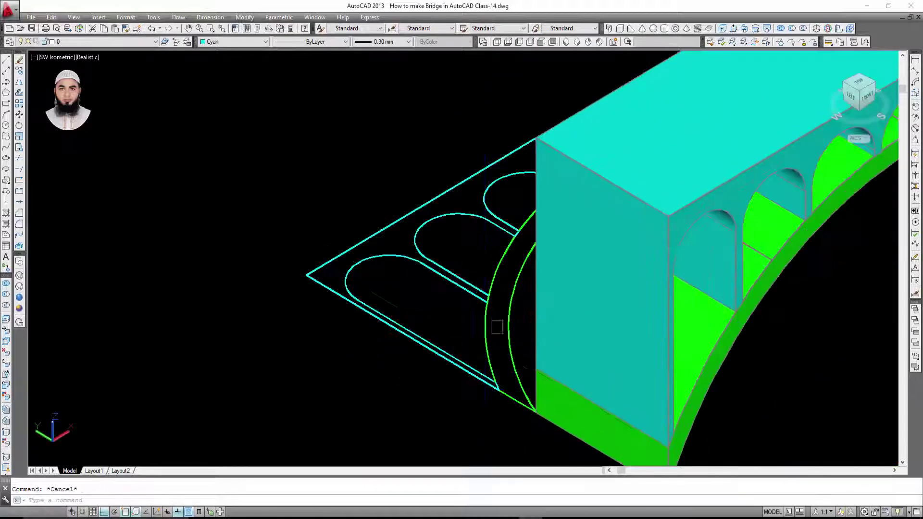
left_click(408, 365)
scroll(443, 366, "down", 2)
Erase the leftover flat wireframe outlines.
scroll(542, 319, "up", 2)
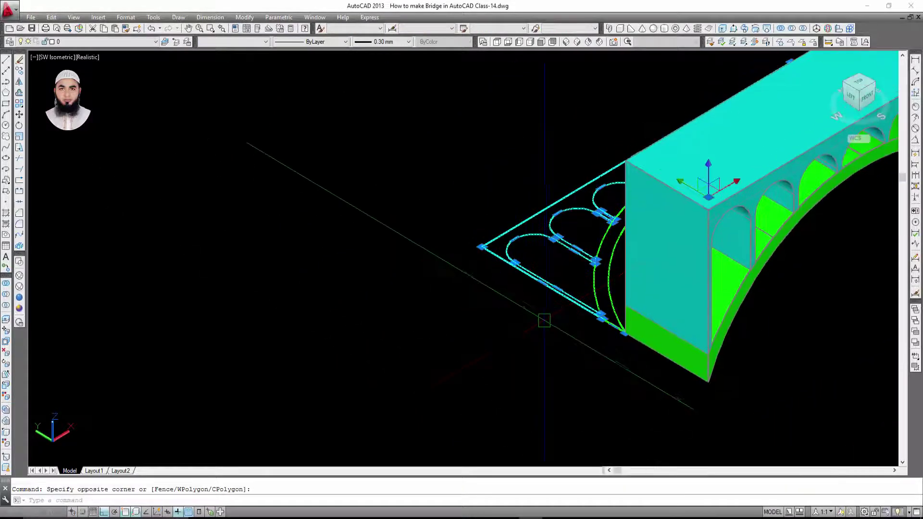
key("Delete")
left_click(547, 320)
key("Delete")
scroll(528, 319, "down", 3)
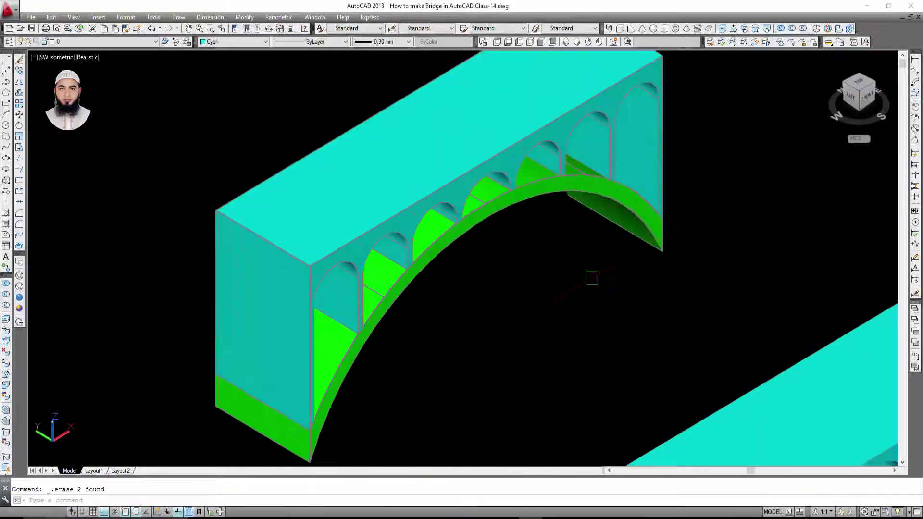
scroll(590, 276, "up", 4)
Orbit the bridge to a front-facing view and switch to the reference photo.
mouse_move(553, 310)
middle_mouse_down("shift")
mouse_move(529, 260)
mouse_move(542, 230)
middle_mouse_up("shift")
scroll(530, 252, "up", 3)
scroll(552, 220, "down", 2)
scroll(516, 279, "up", 2)
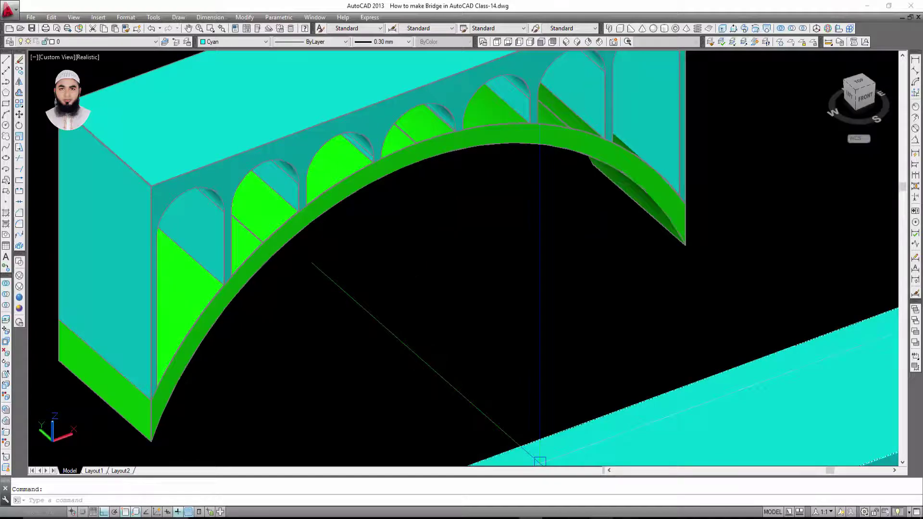
key("alt+Tab")
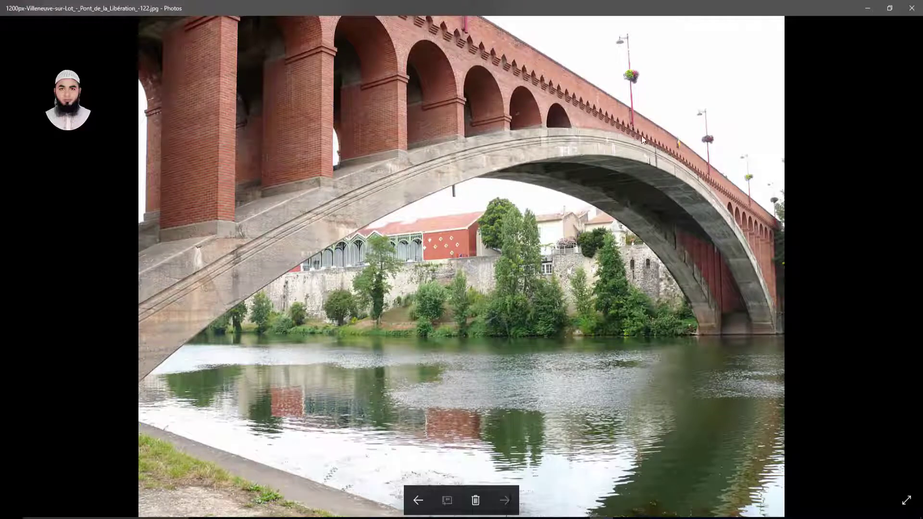
Close the photo and zoom out in AutoCAD to frame the whole bridge.
left_click(875, 9)
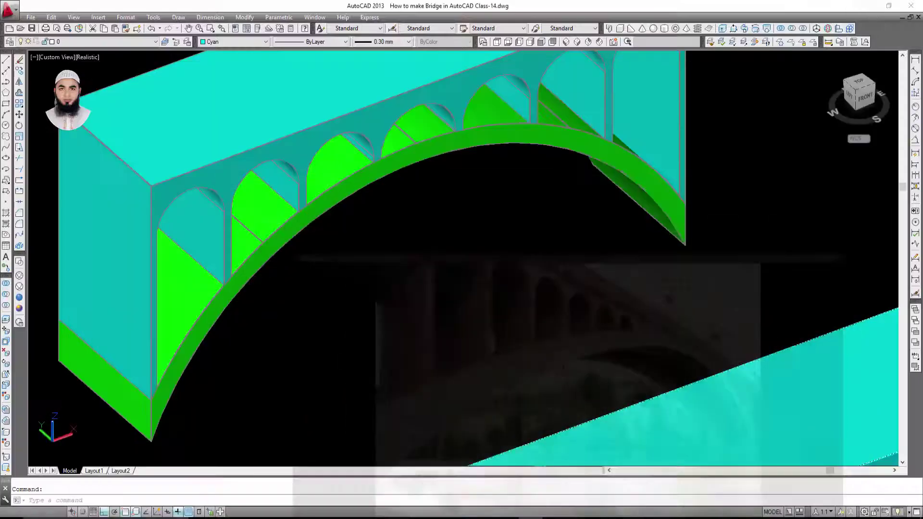
scroll(481, 308, "down", 1)
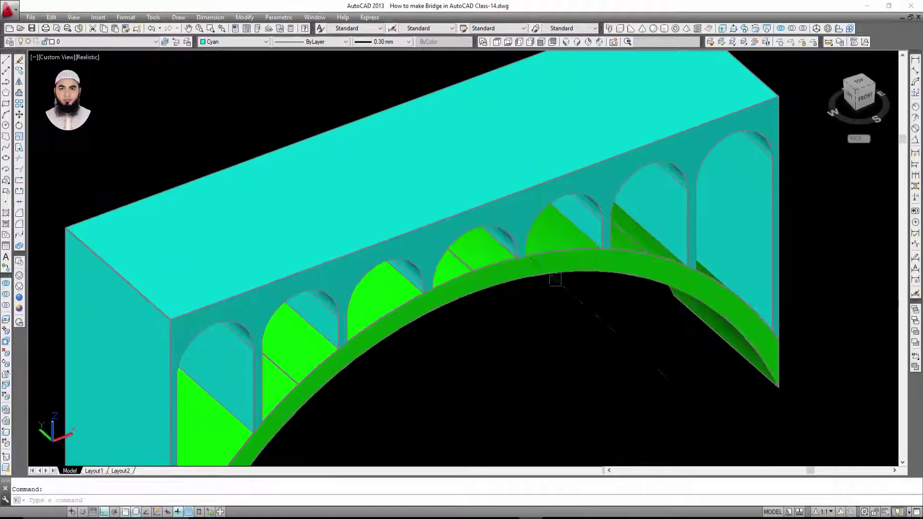
scroll(548, 235, "down", 2)
scroll(567, 240, "down", 2)
scroll(590, 242, "down", 2)
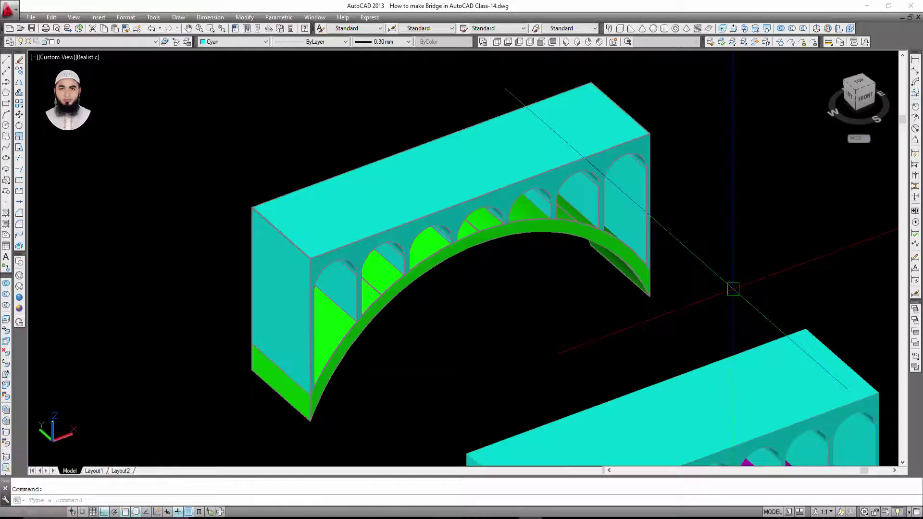
scroll(731, 230, "up", 1)
scroll(719, 247, "up", 2)
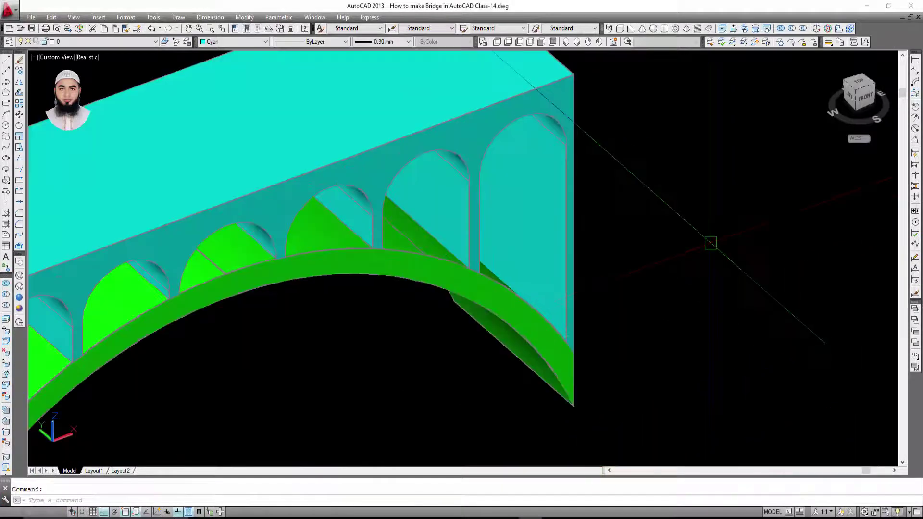
scroll(711, 242, "down", 3)
Set the lineweight of the deck and arch to ByLayer.
left_click(691, 262)
left_click(504, 144)
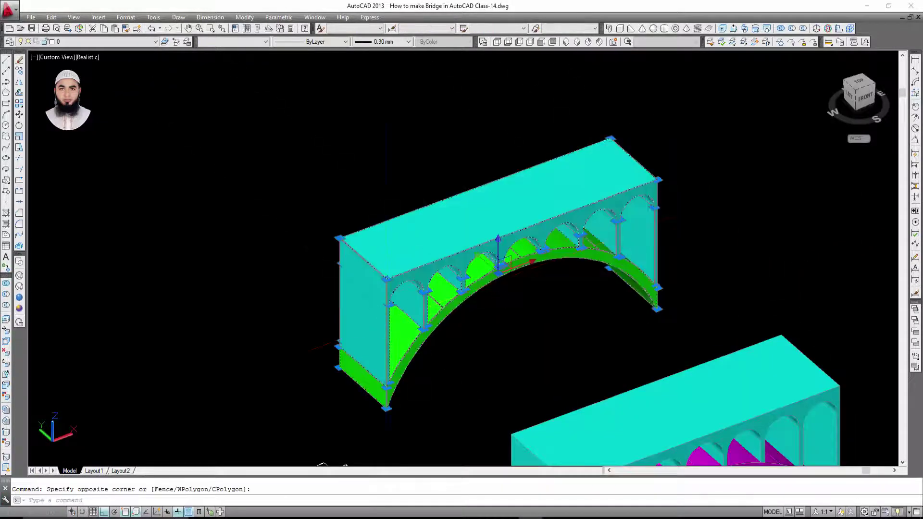
left_click(382, 42)
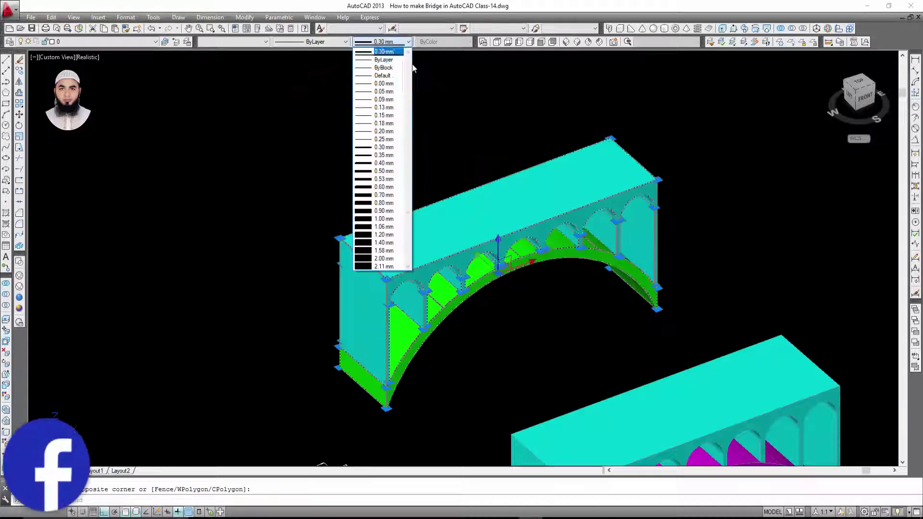
left_click(384, 60)
key("Escape")
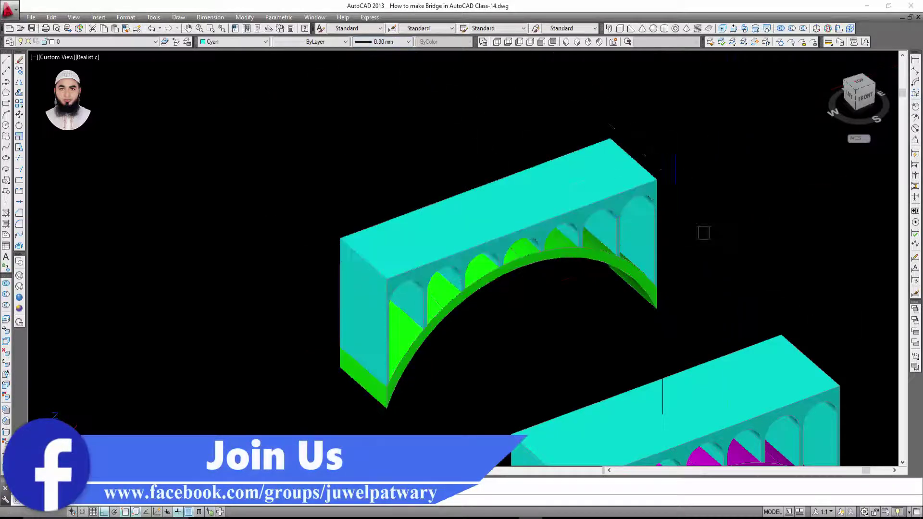
Zoom in and out to inspect the finished shaded bridge.
scroll(704, 233, "up", 3)
scroll(731, 195, "down", 2)
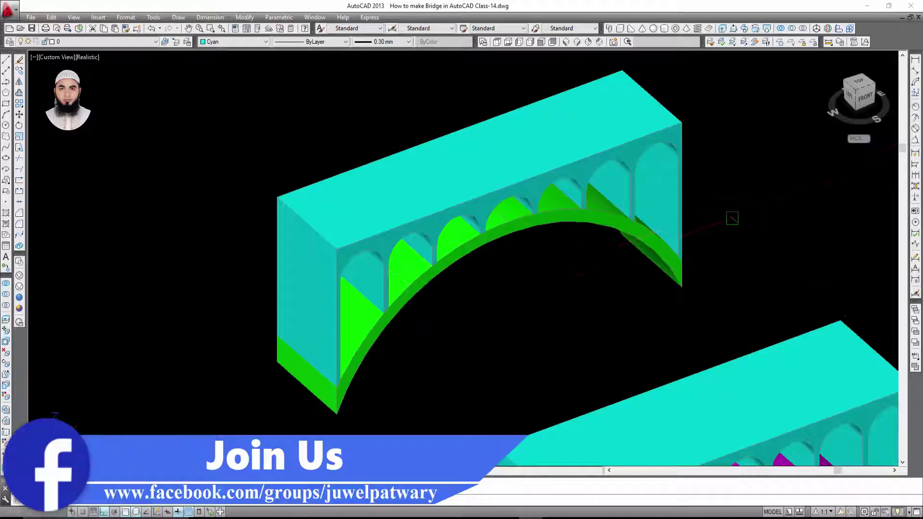
scroll(702, 228, "up", 2)
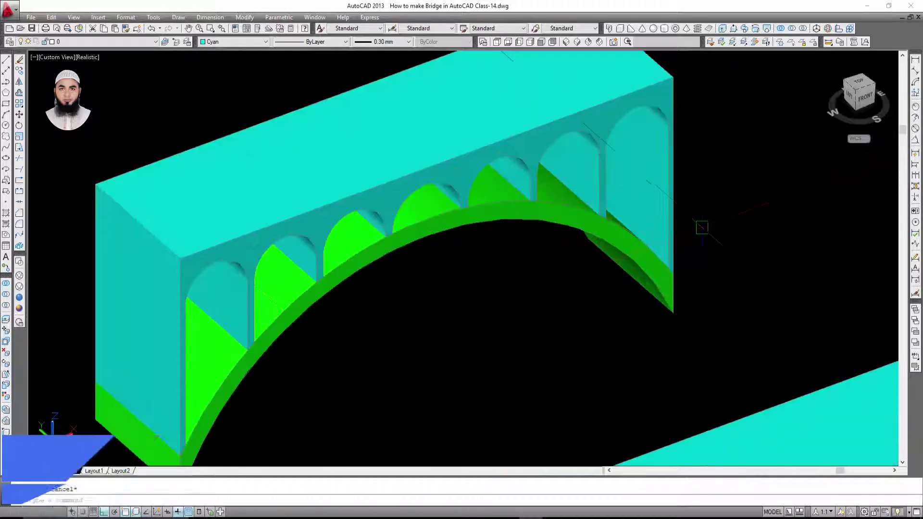
scroll(711, 216, "up", 1)
scroll(715, 229, "down", 1)
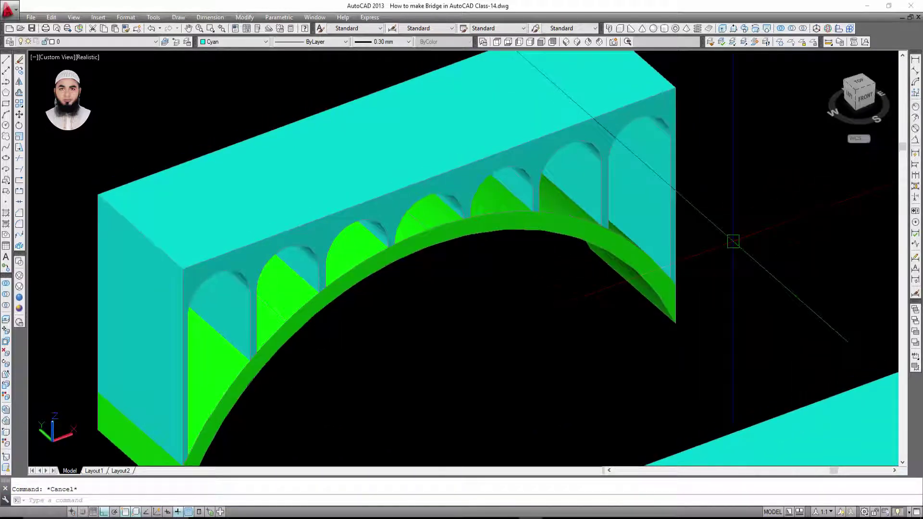
scroll(758, 279, "down", 1)
scroll(763, 301, "up", 1)
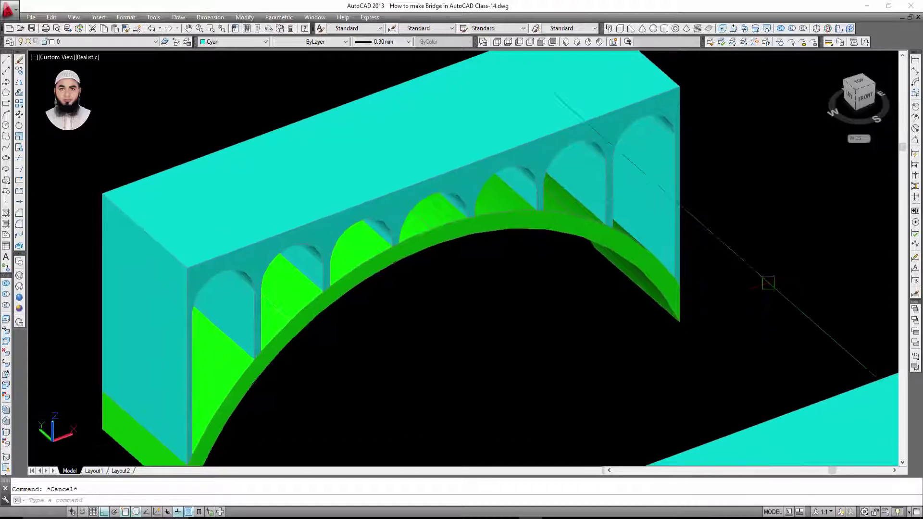
scroll(765, 287, "down", 2)
scroll(763, 290, "up", 1)
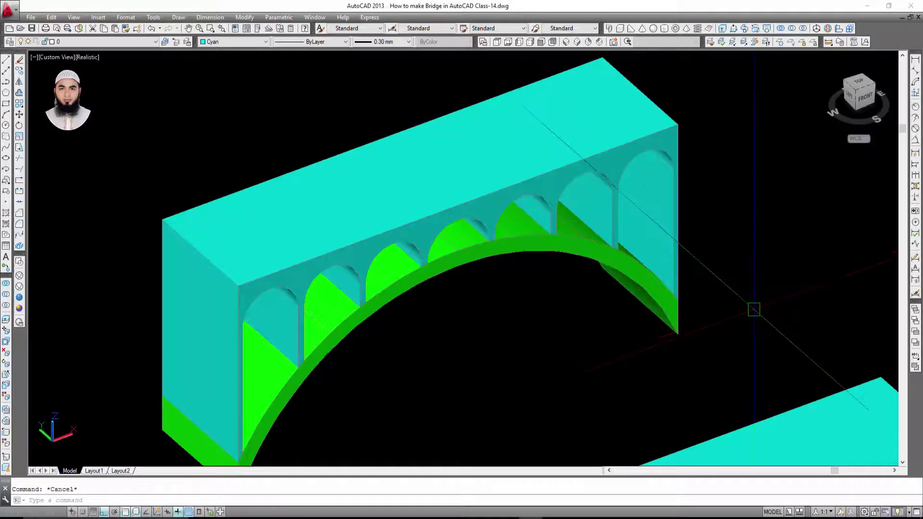